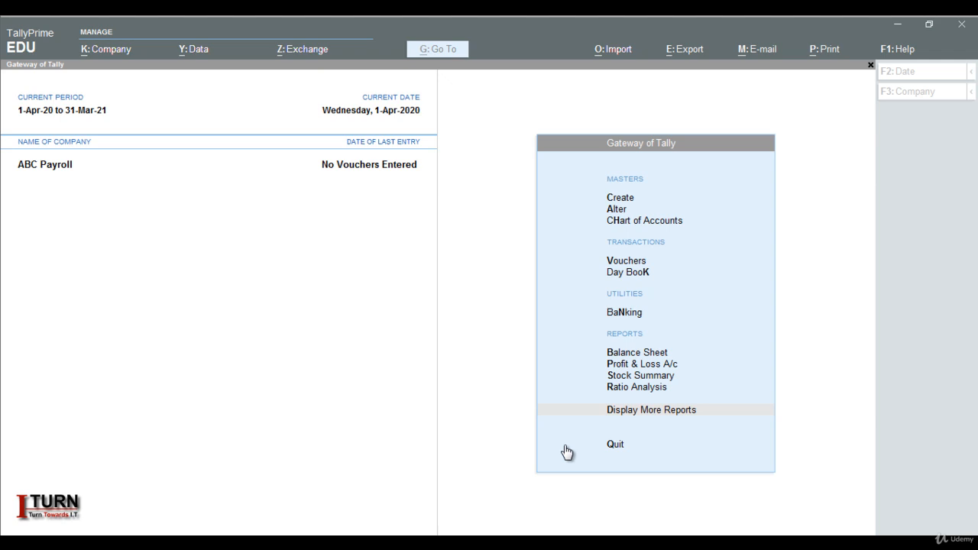
Open the features of the ABC Payroll company and set Show more features to Yes.
{"action": "left_click", "coordinate": [491, 409]}
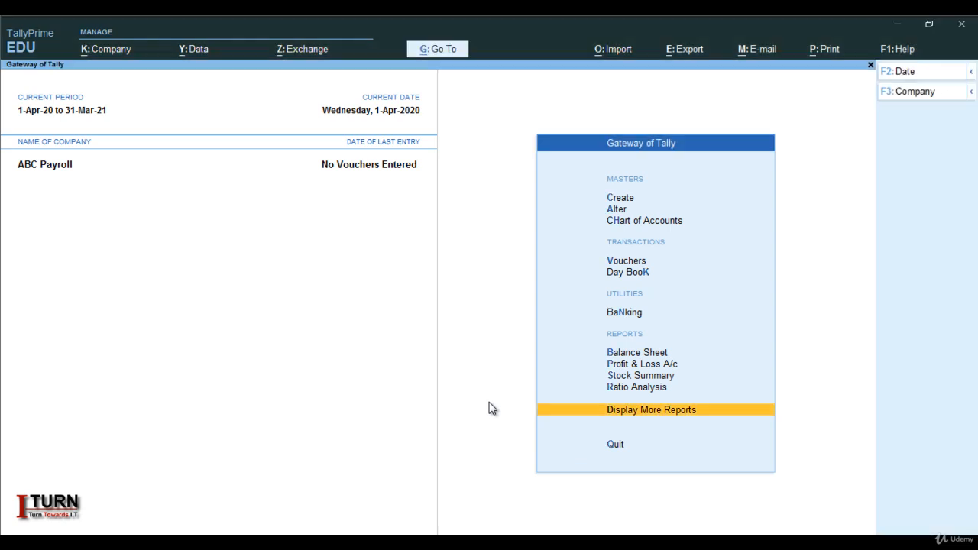
{"action": "key", "text": "F11"}
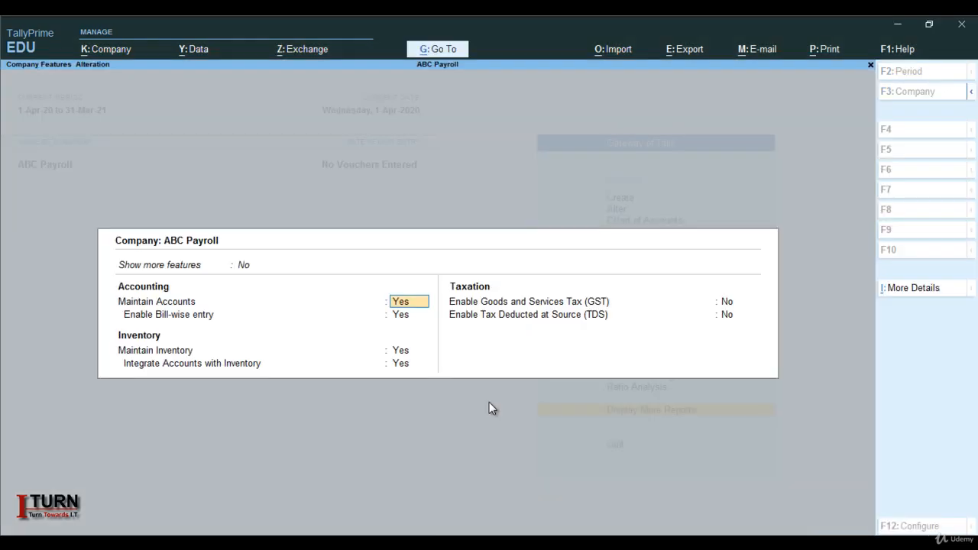
{"action": "left_click", "coordinate": [245, 267]}
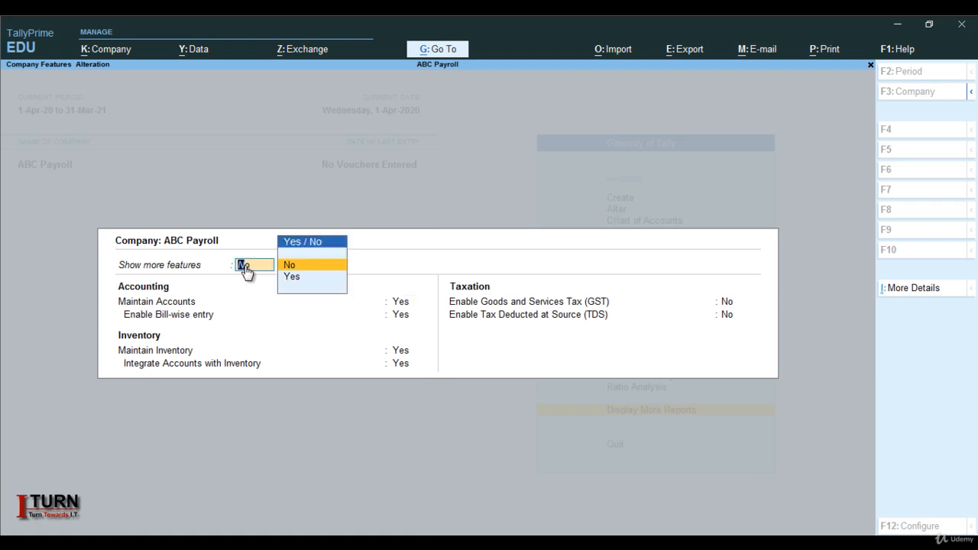
{"action": "key", "text": "Down"}
{"action": "key", "text": "Return"}
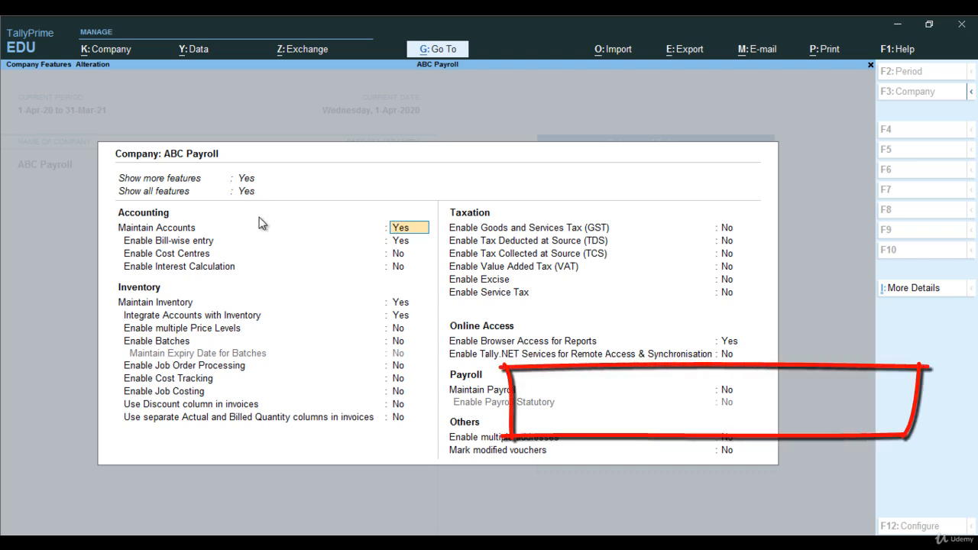
Set Maintain Payroll to Yes in the company features.
{"action": "key", "text": "Return"}
{"action": "key", "text": "Return"}
{"action": "key", "text": "Return"}
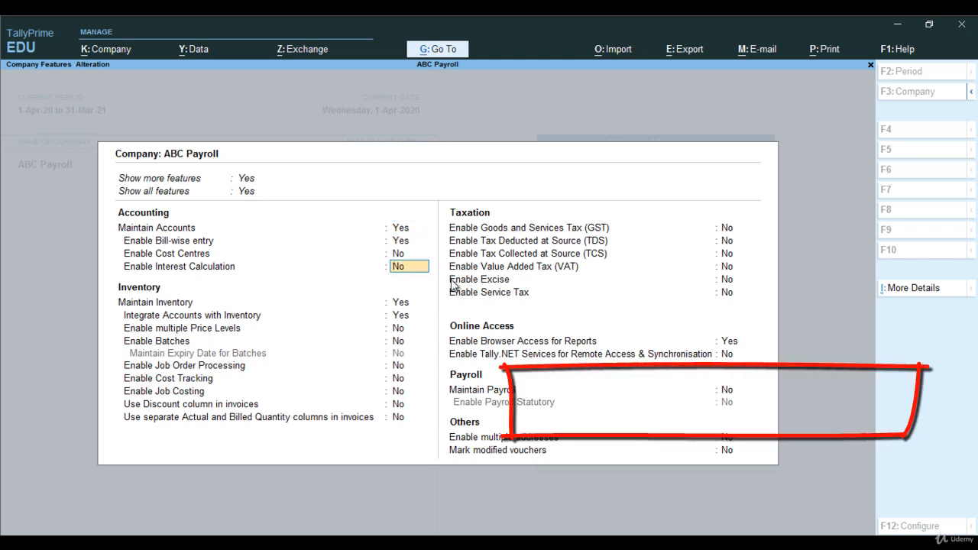
{"action": "left_click", "coordinate": [727, 392]}
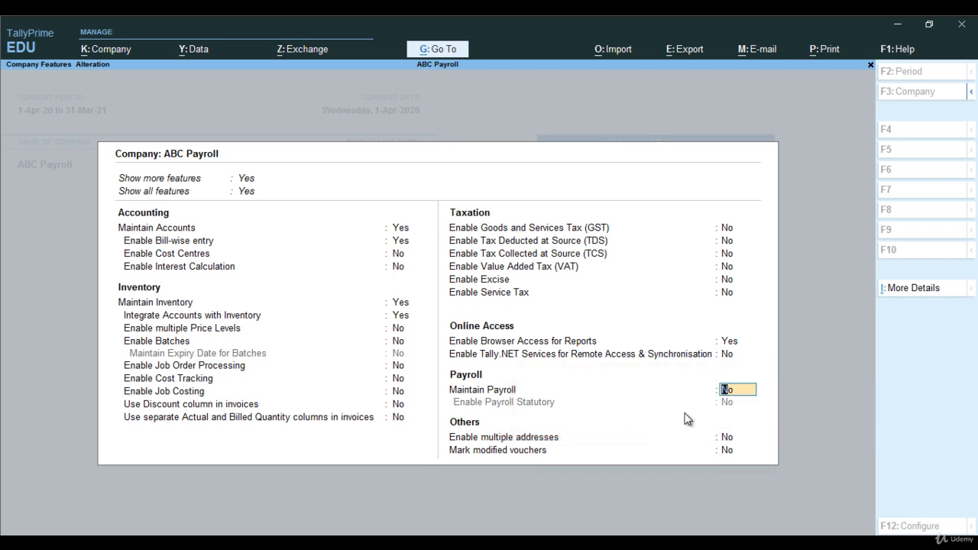
{"action": "type", "text": "y"}
{"action": "key", "text": "Return"}
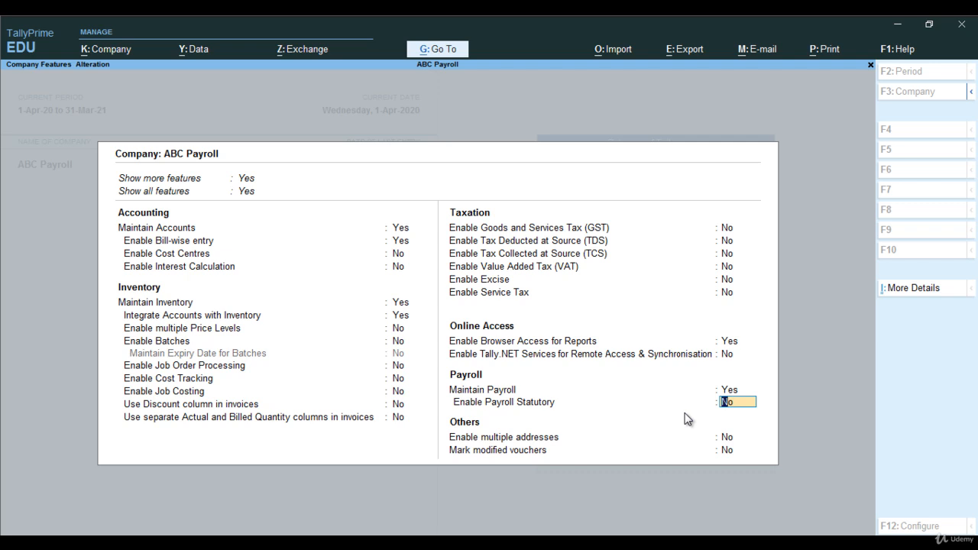
Try enabling Payroll Statutory, look over the Payroll Statutory Details form and leave it without entering anything.
{"action": "type", "text": "y"}
{"action": "key", "text": "Return"}
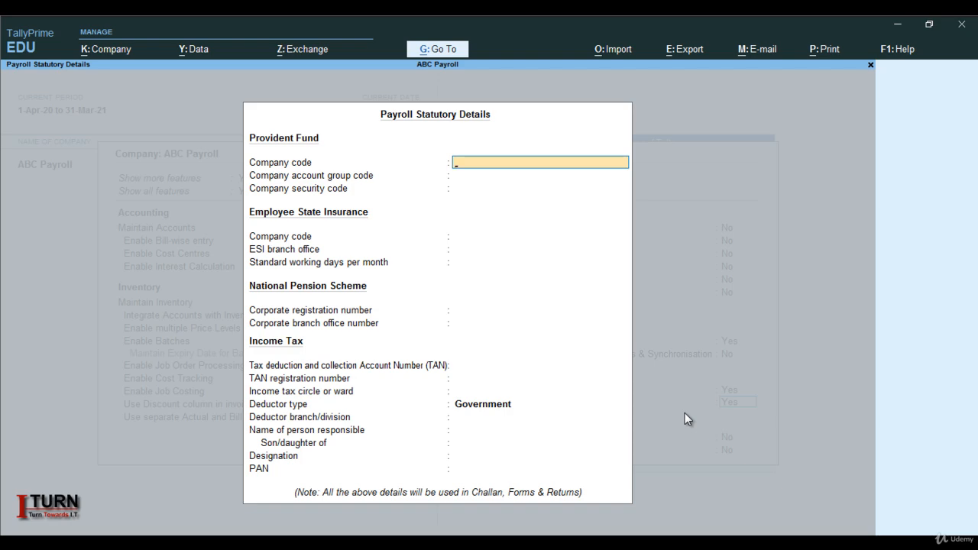
{"action": "key", "text": "Escape"}
{"action": "key", "text": "y"}
{"action": "key", "text": "Return"}
{"action": "key", "text": "Escape"}
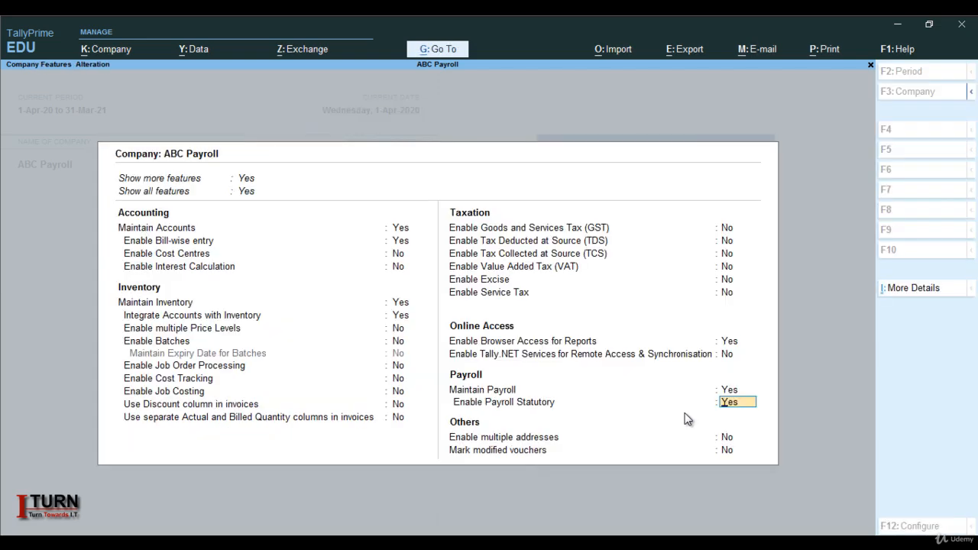
Set Enable Payroll Statutory to No and save the company features.
{"action": "type", "text": "n"}
{"action": "key", "text": "Return"}
{"action": "key", "text": "Return"}
{"action": "key", "text": "Return"}
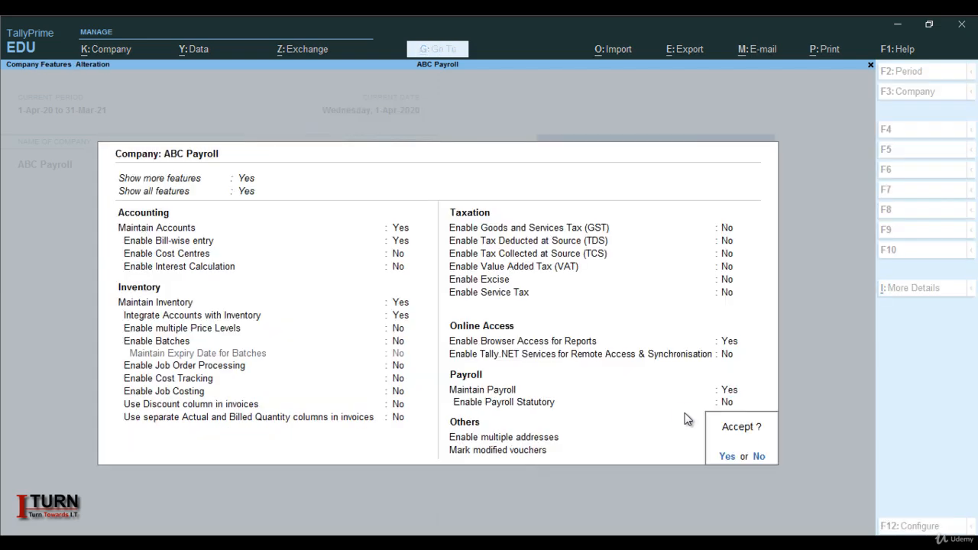
{"action": "key", "text": "Return"}
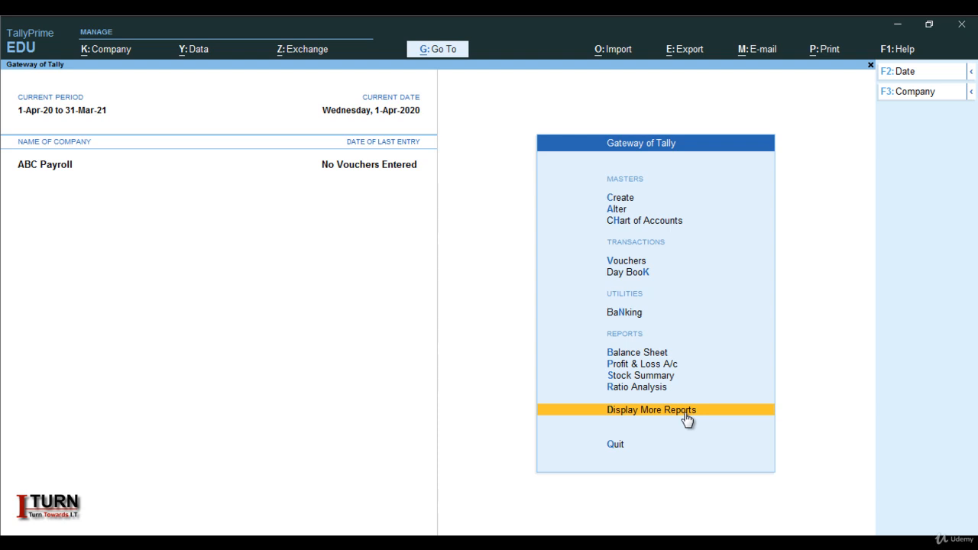
Open the creation form for a new Attendance/Production Type payroll master.
{"action": "key", "text": "Up"}
{"action": "key", "text": "Up"}
{"action": "key", "text": "Up"}
{"action": "key", "text": "Up"}
{"action": "key", "text": "Up"}
{"action": "key", "text": "Up"}
{"action": "key", "text": "Up"}
{"action": "key", "text": "Up"}
{"action": "key", "text": "Up"}
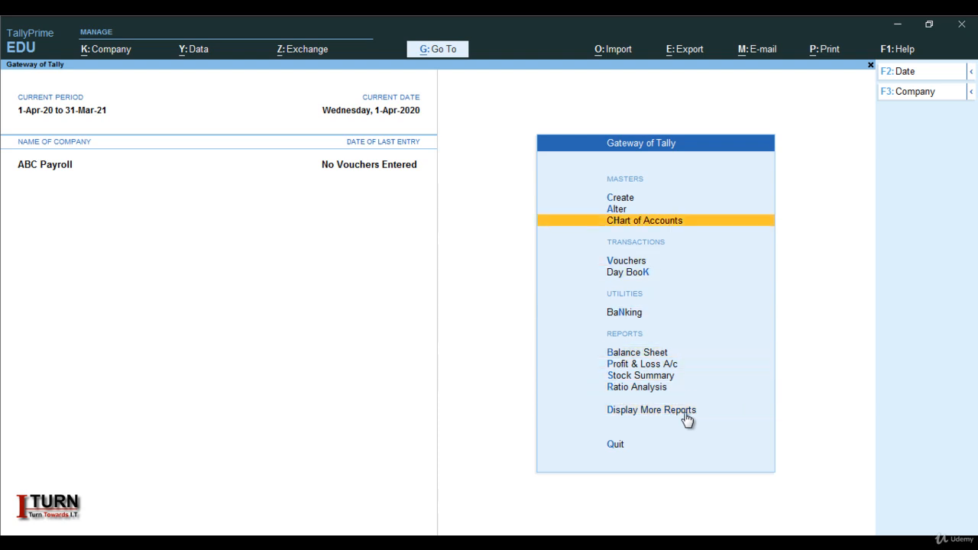
{"action": "key", "text": "Up"}
{"action": "key", "text": "Return"}
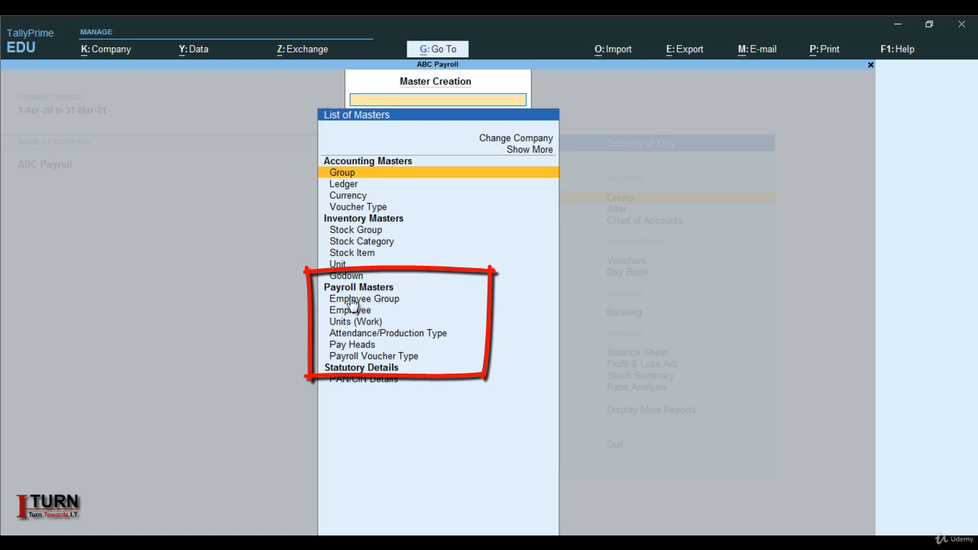
{"action": "left_click", "coordinate": [396, 334]}
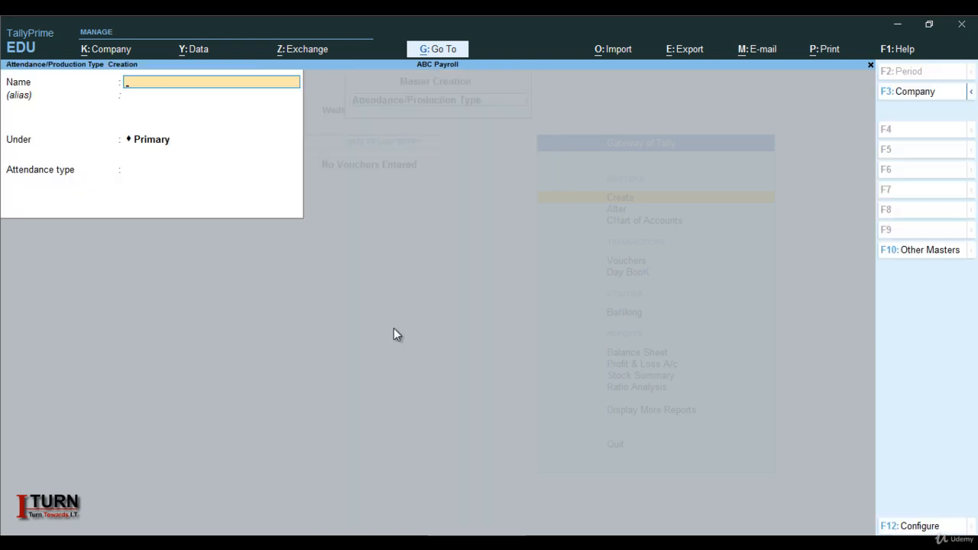
Create the attendance type Absent under Primary as Leave without Pay, with the period type Days.
{"action": "key", "text": "Caps_Lock"}
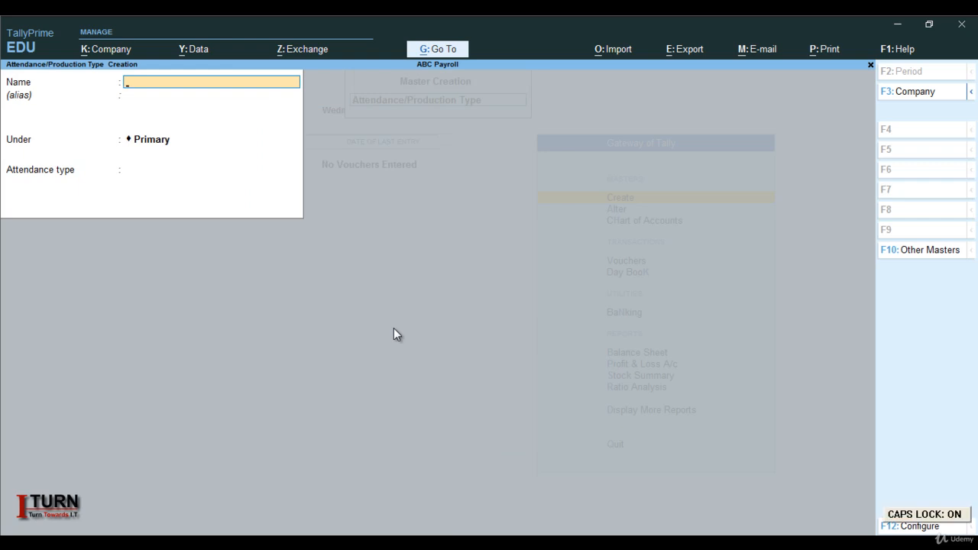
{"action": "type", "text": "A"}
{"action": "key", "text": "Caps_Lock"}
{"action": "type", "text": "bsent"}
{"action": "key", "text": "Return"}
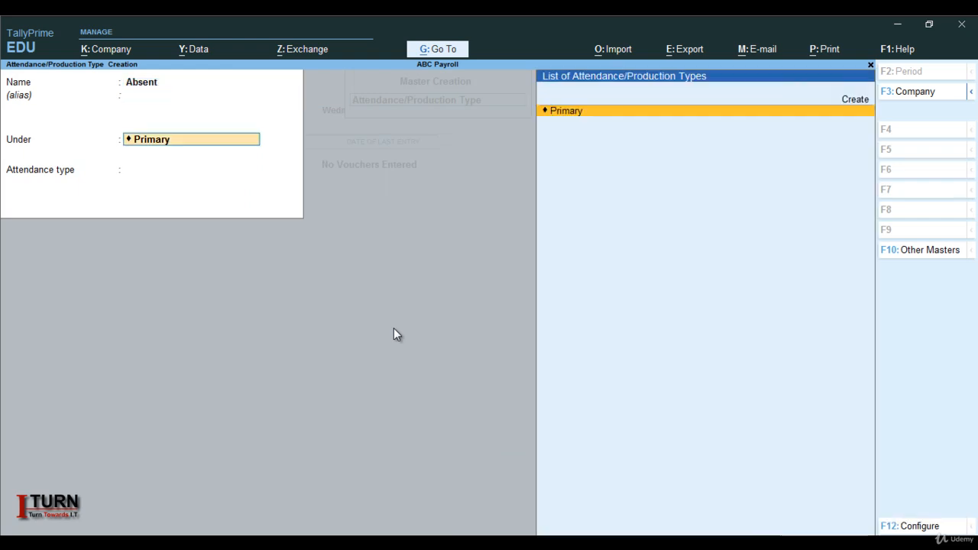
{"action": "key", "text": "Return"}
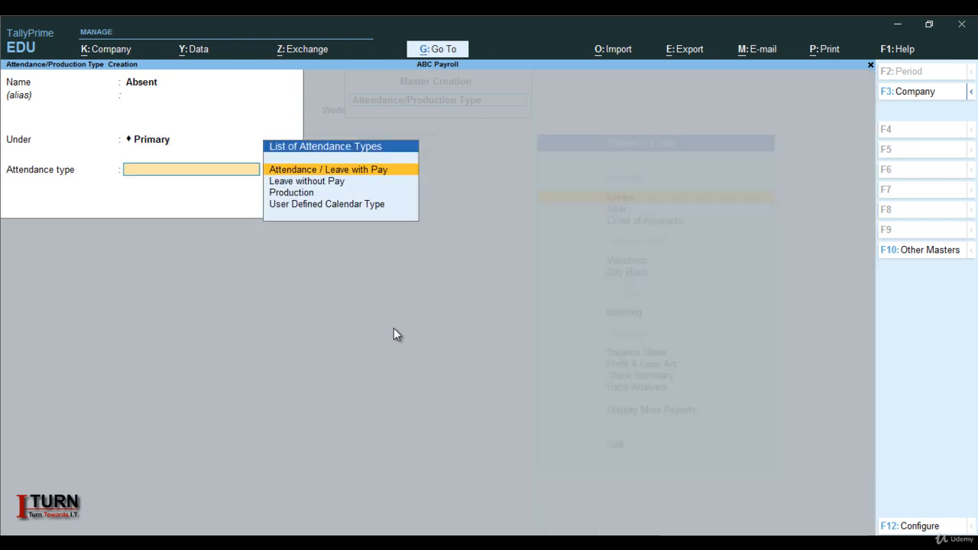
{"action": "key", "text": "Down"}
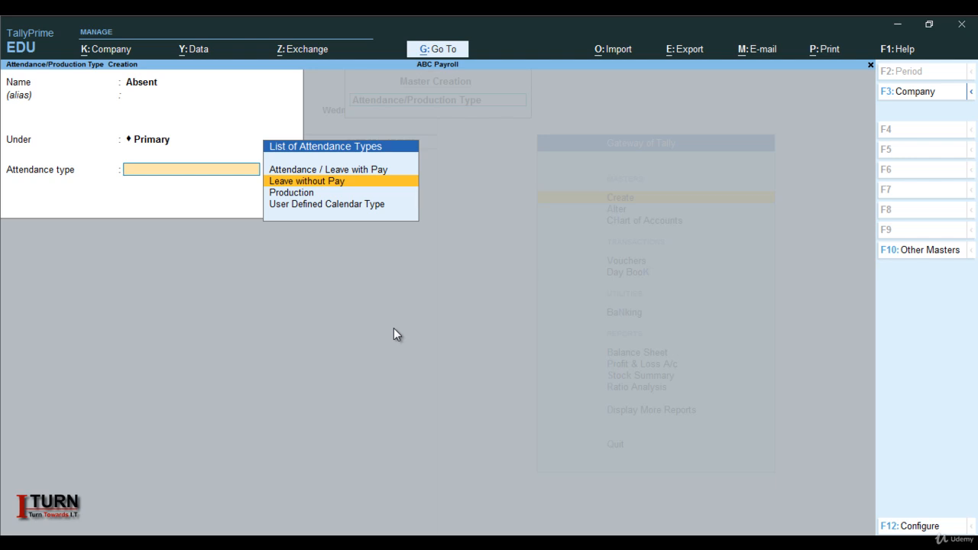
{"action": "key", "text": "Return"}
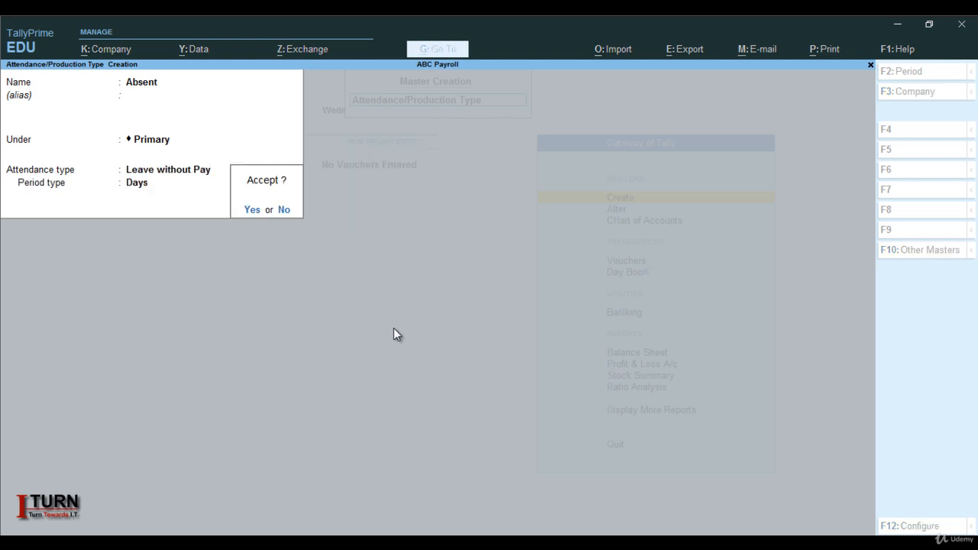
{"action": "key", "text": "y"}
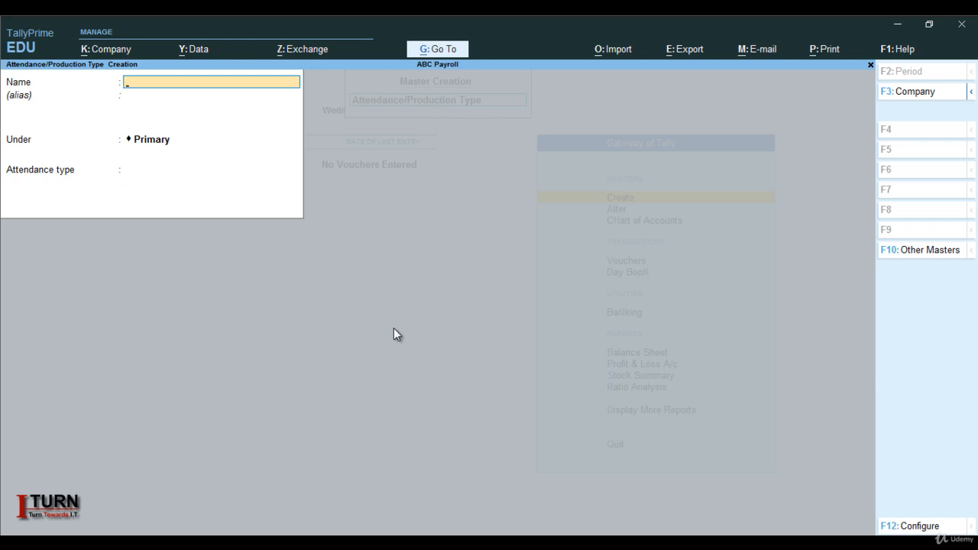
Name a second attendance type Overtime, place it under Primary and set its attendance type to Production.
{"action": "type", "text": "Overtime"}
{"action": "key", "text": "Return"}
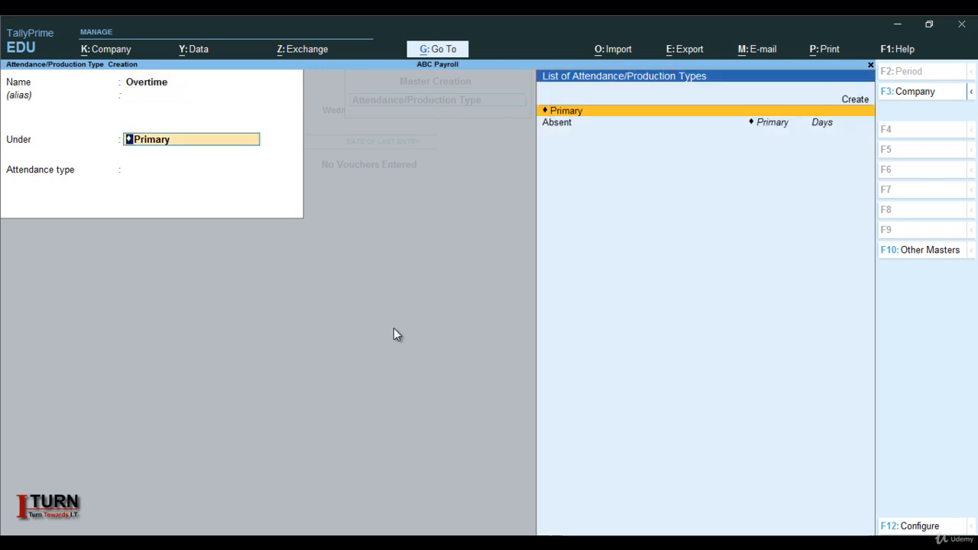
{"action": "key", "text": "Return"}
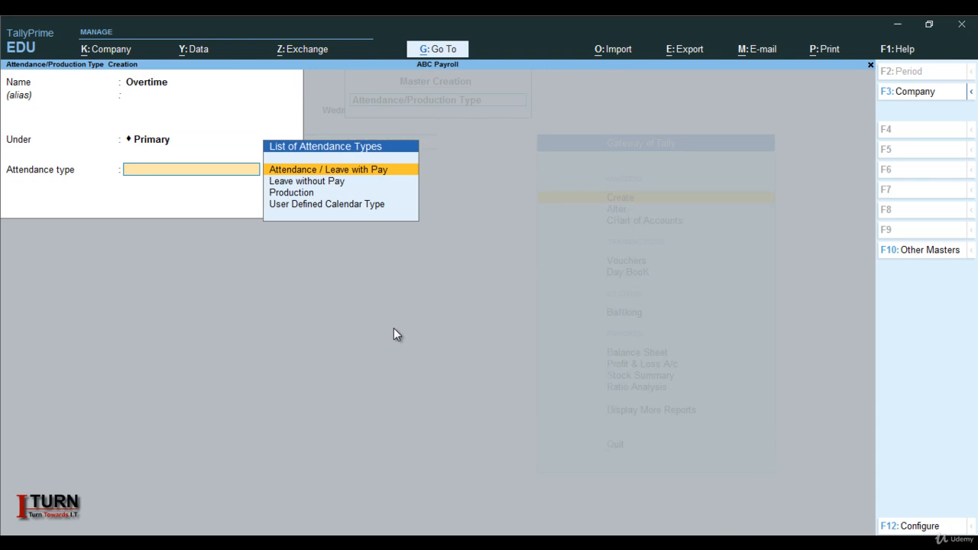
{"action": "key", "text": "Down"}
{"action": "key", "text": "Down"}
{"action": "key", "text": "Return"}
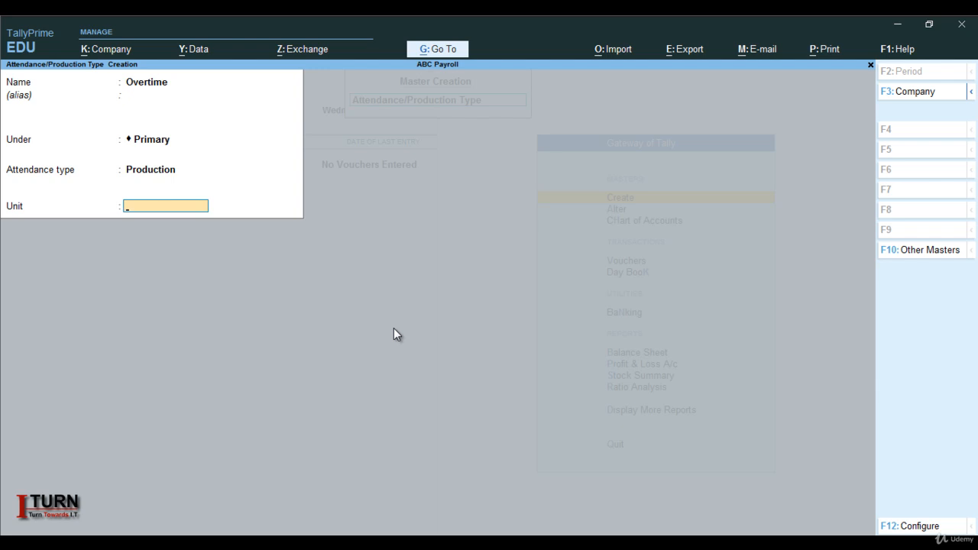
Create the unit Hrs with formal name Hours and 0 decimal places, then save the Overtime type with it and close the form.
{"action": "key", "text": "alt+c"}
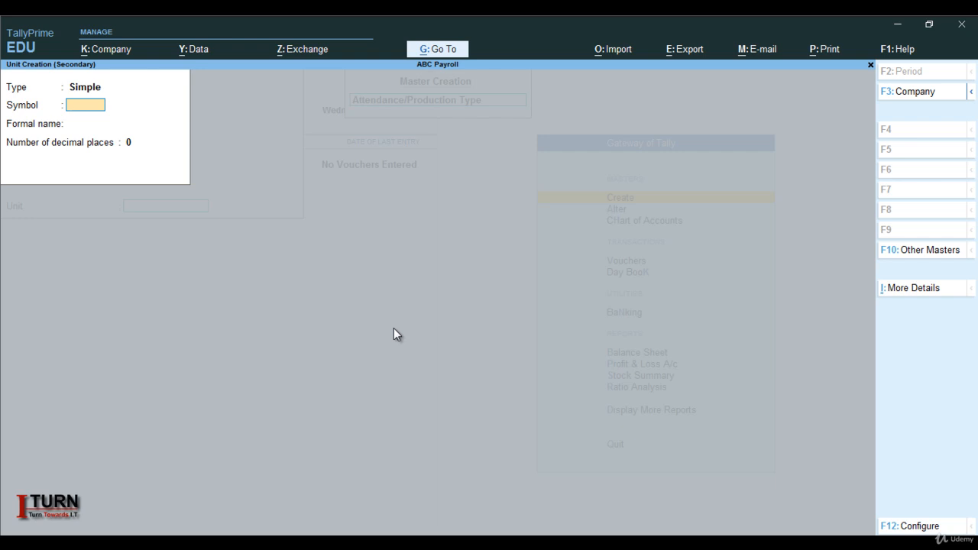
{"action": "key", "text": "Caps_Lock"}
{"action": "type", "text": "H"}
{"action": "key", "text": "Caps_Lock"}
{"action": "type", "text": "rs"}
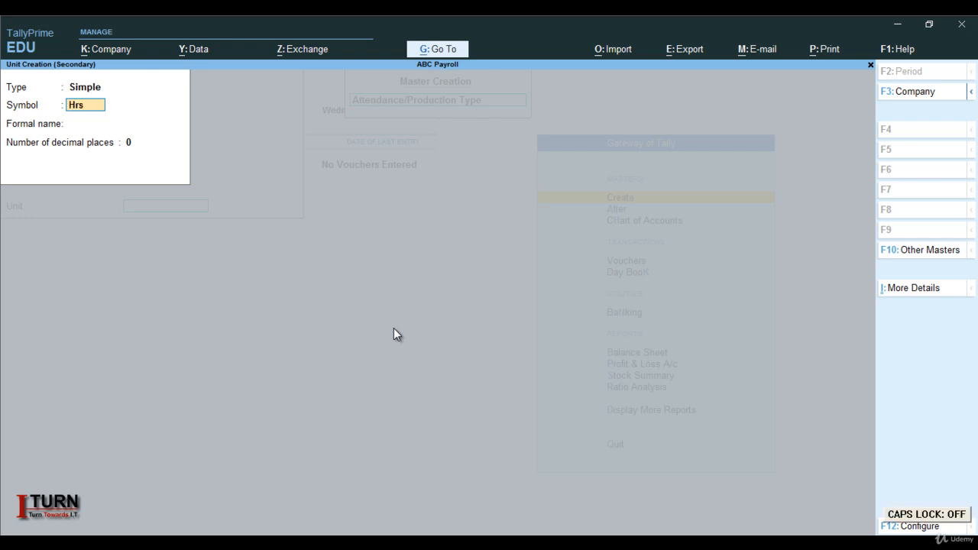
{"action": "key", "text": "Return"}
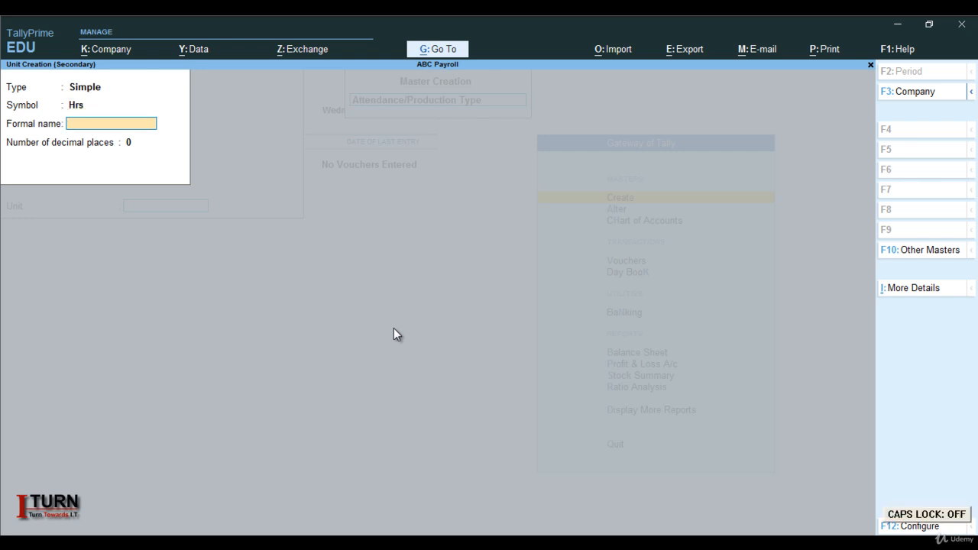
{"action": "key", "text": "Caps_Lock"}
{"action": "type", "text": "H"}
{"action": "key", "text": "Caps_Lock"}
{"action": "type", "text": "ours"}
{"action": "key", "text": "Return"}
{"action": "key", "text": "Return"}
{"action": "key", "text": "Return"}
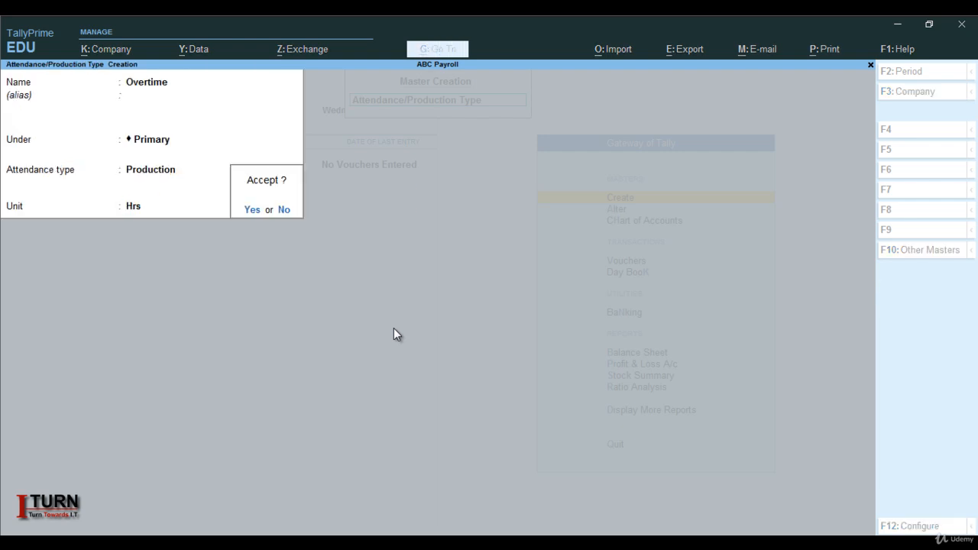
{"action": "key", "text": "Return"}
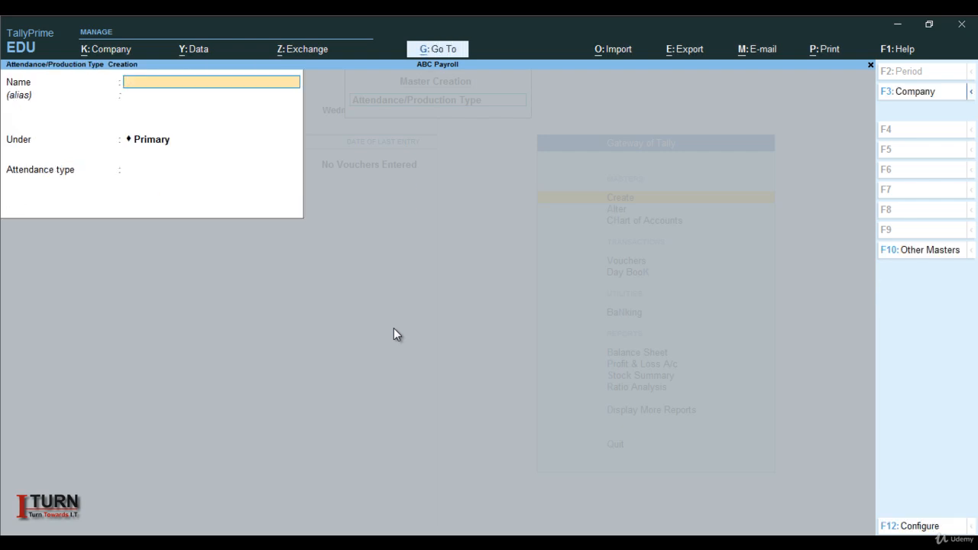
{"action": "key", "text": "Escape"}
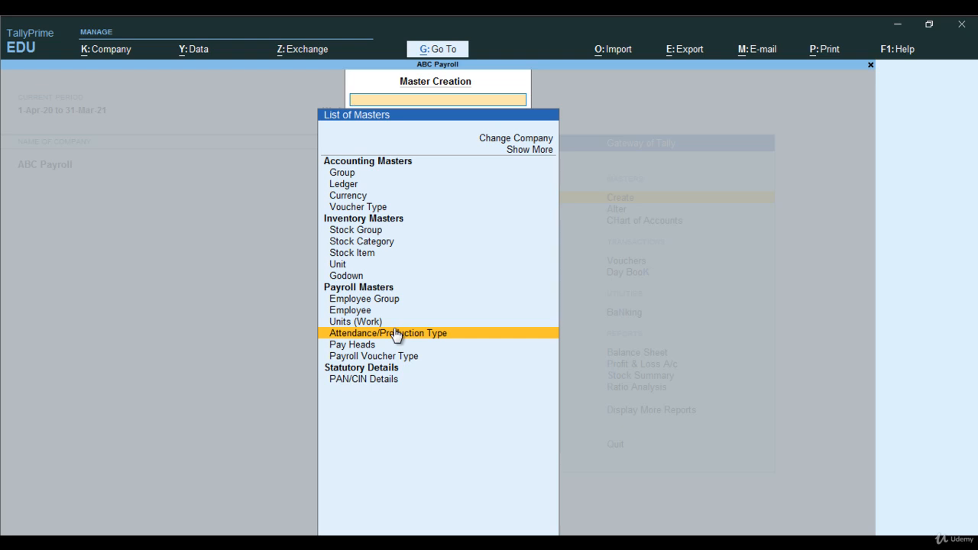
Start a new payroll pay head and name it Basic Salary.
{"action": "key", "text": "Up"}
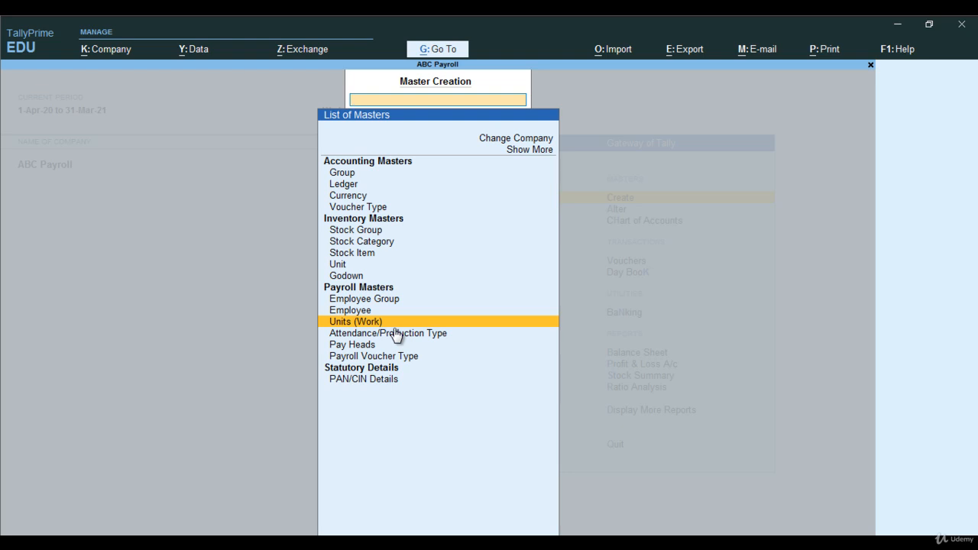
{"action": "key", "text": "Down"}
{"action": "key", "text": "Down"}
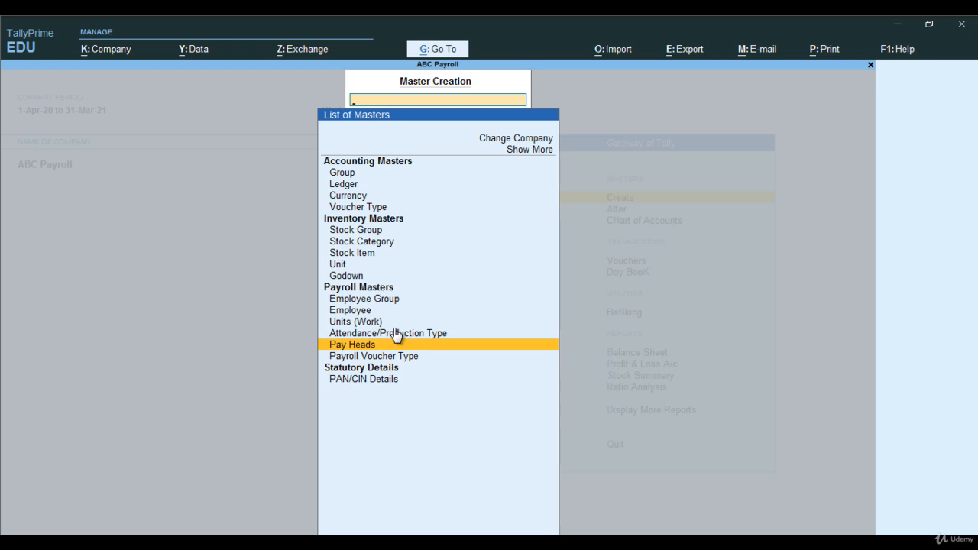
{"action": "key", "text": "Return"}
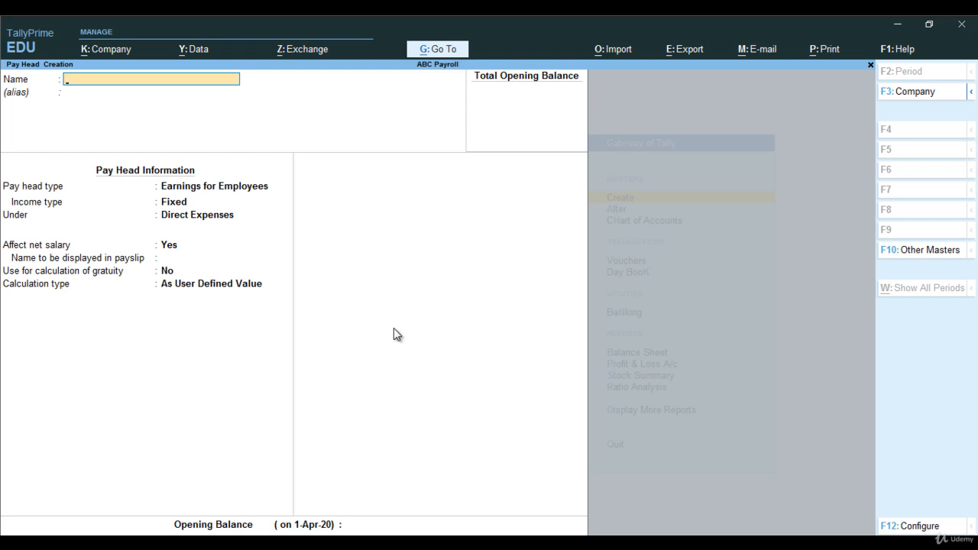
{"action": "type", "text": "Basic Salary"}
{"action": "key", "text": "Return"}
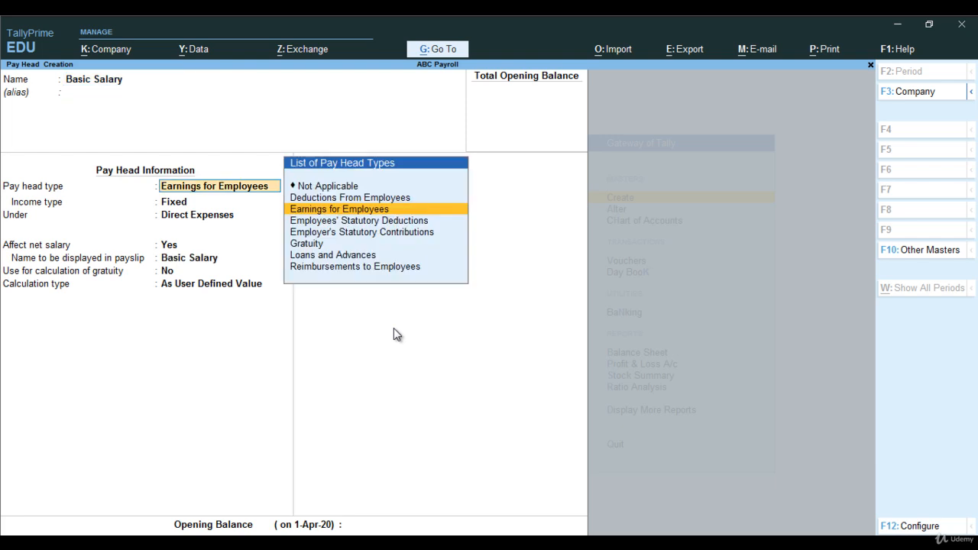
Classify the Basic Salary pay head as Earnings for Employees with income type Fixed, under Indirect Expenses.
{"action": "key", "text": "Return"}
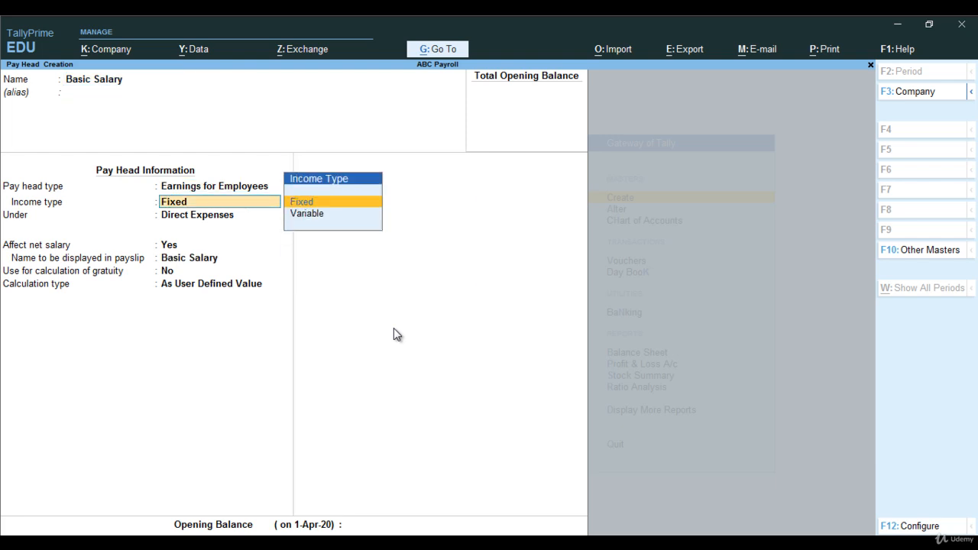
{"action": "key", "text": "Return"}
{"action": "key", "text": "Down"}
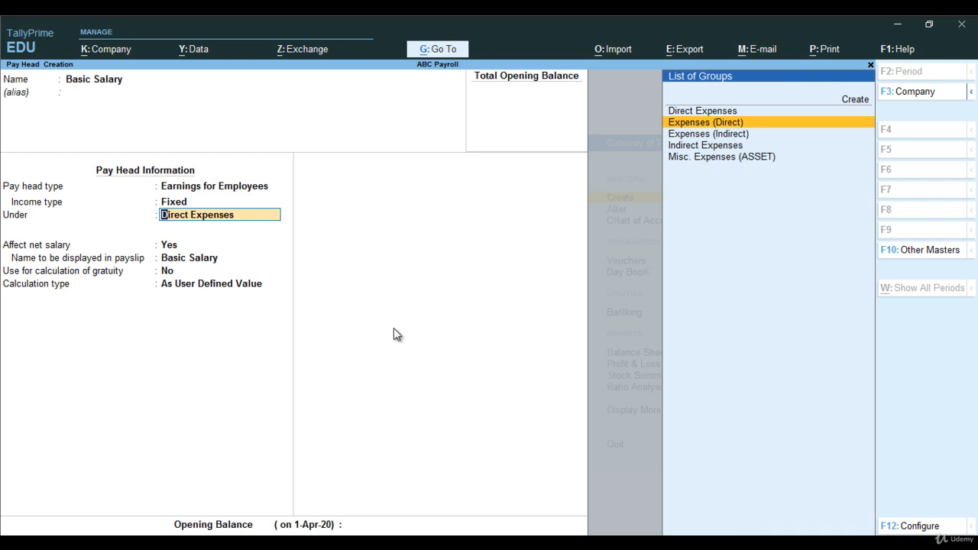
{"action": "key", "text": "Down"}
{"action": "key", "text": "Down"}
{"action": "key", "text": "Return"}
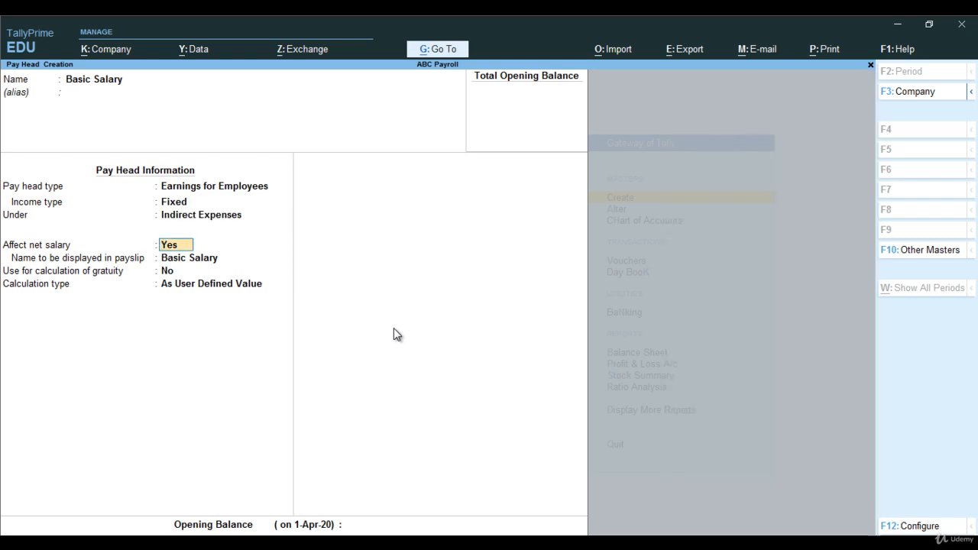
Keep Basic Salary affecting net salary and excluded from gratuity, and calculate it On Attendance with Not Applicable leave with pay and Absent as leave without pay.
{"action": "key", "text": "Return"}
{"action": "key", "text": "Return"}
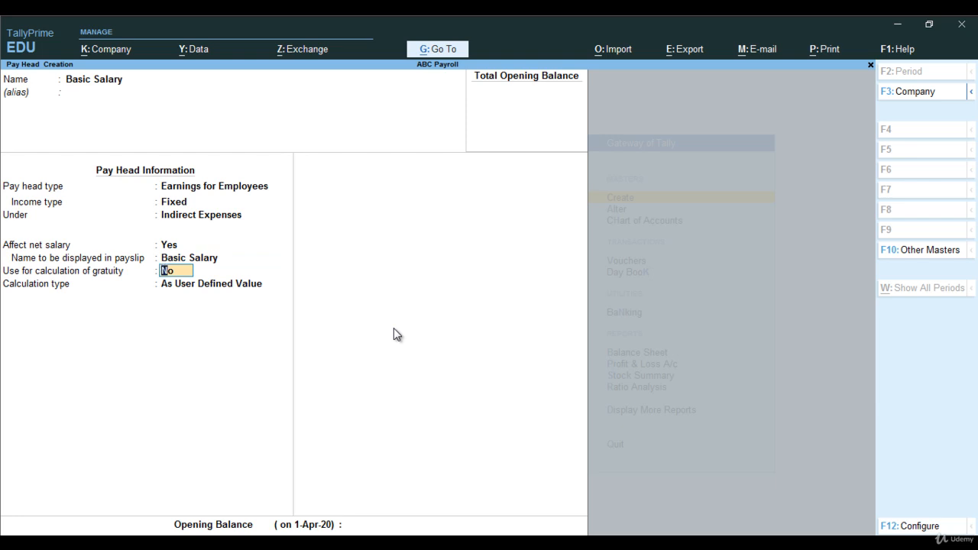
{"action": "key", "text": "Return"}
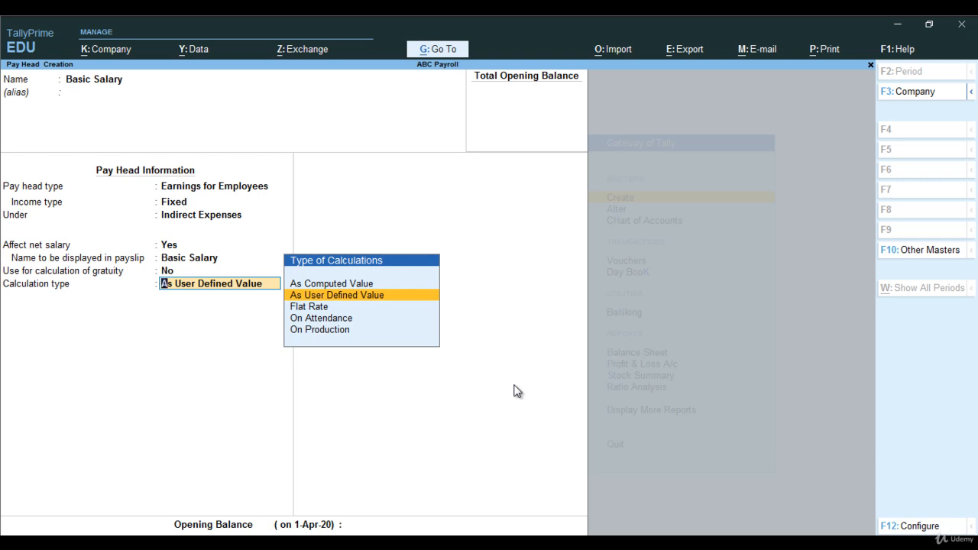
{"action": "key", "text": "Down"}
{"action": "key", "text": "Down"}
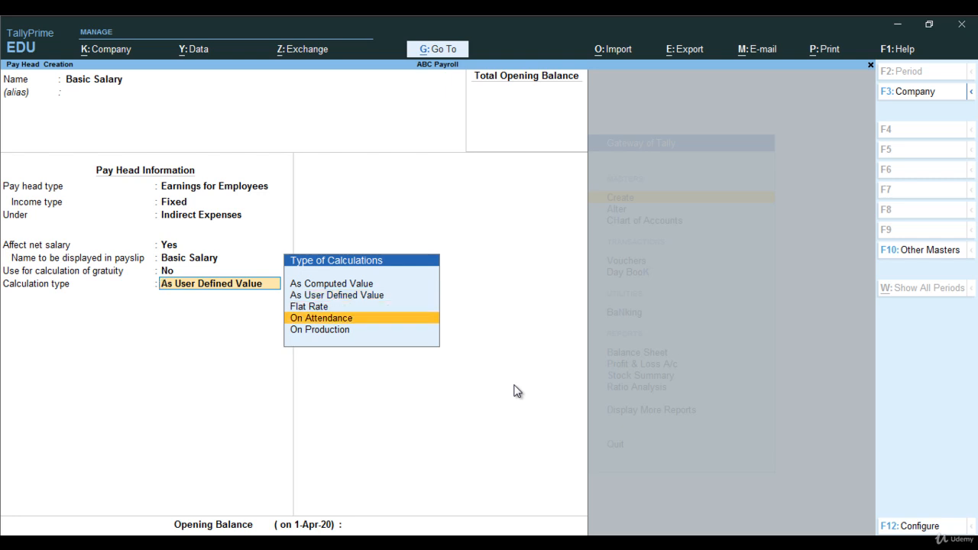
{"action": "key", "text": "Return"}
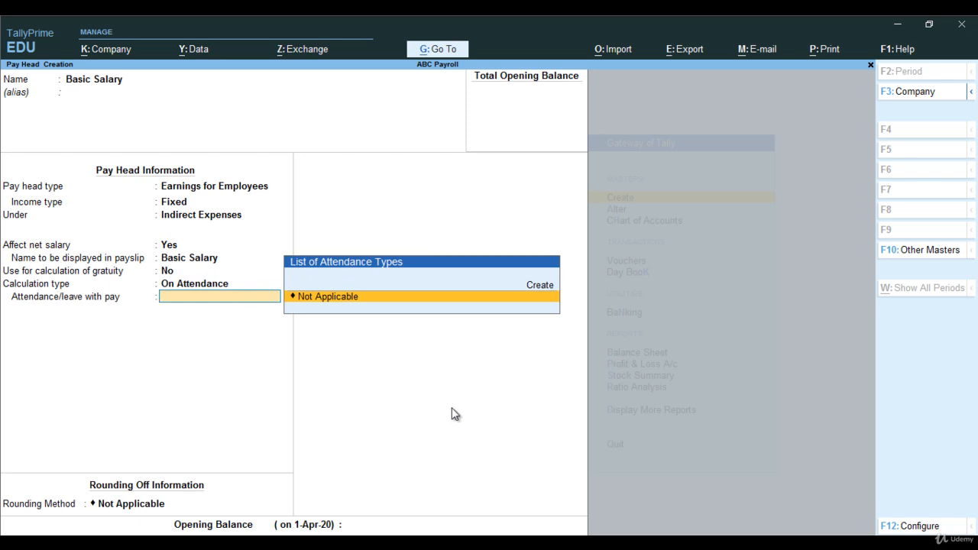
{"action": "key", "text": "Return"}
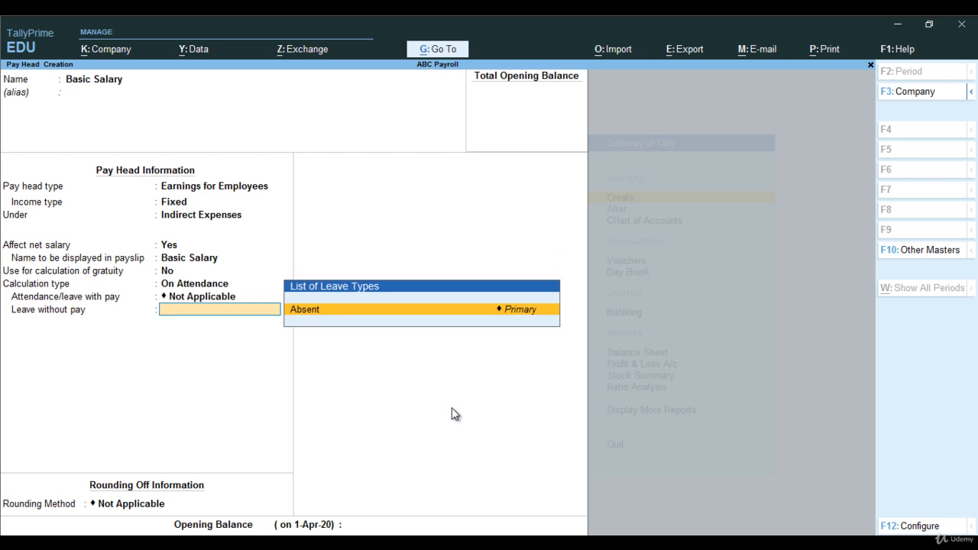
{"action": "key", "text": "Return"}
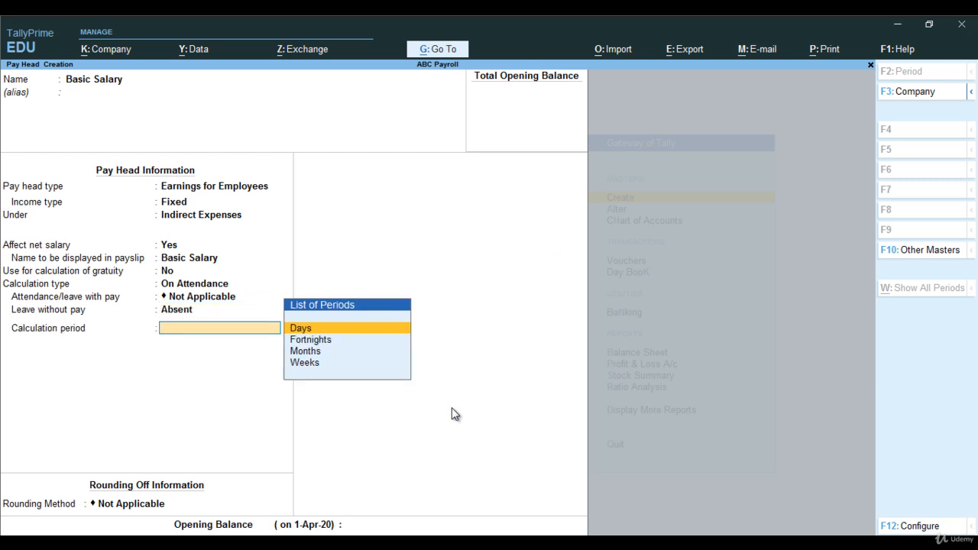
Set Basic Salary's calculation period to Months on the As per Calendar Period basis, without rounding or opening balance, and save the pay head.
{"action": "key", "text": "Down"}
{"action": "key", "text": "Down"}
{"action": "key", "text": "Return"}
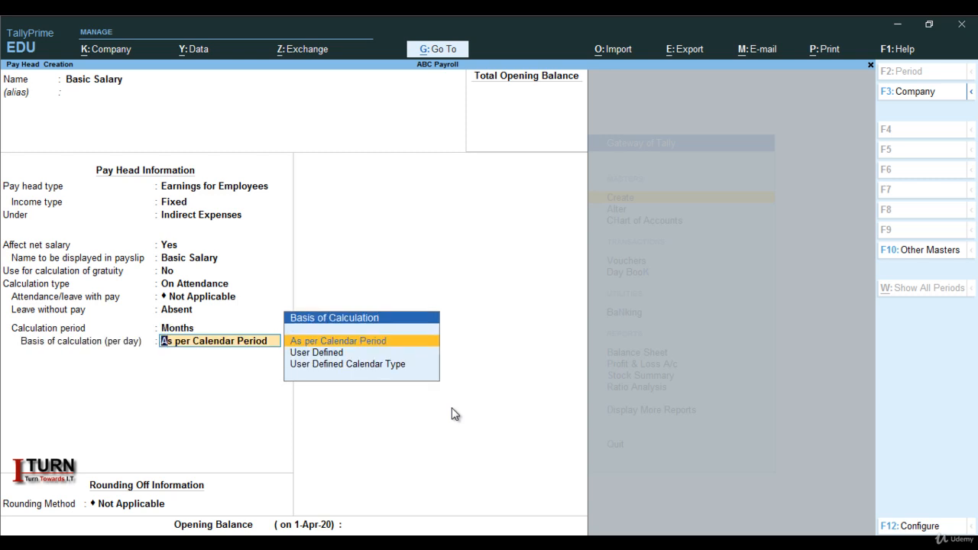
{"action": "key", "text": "Return"}
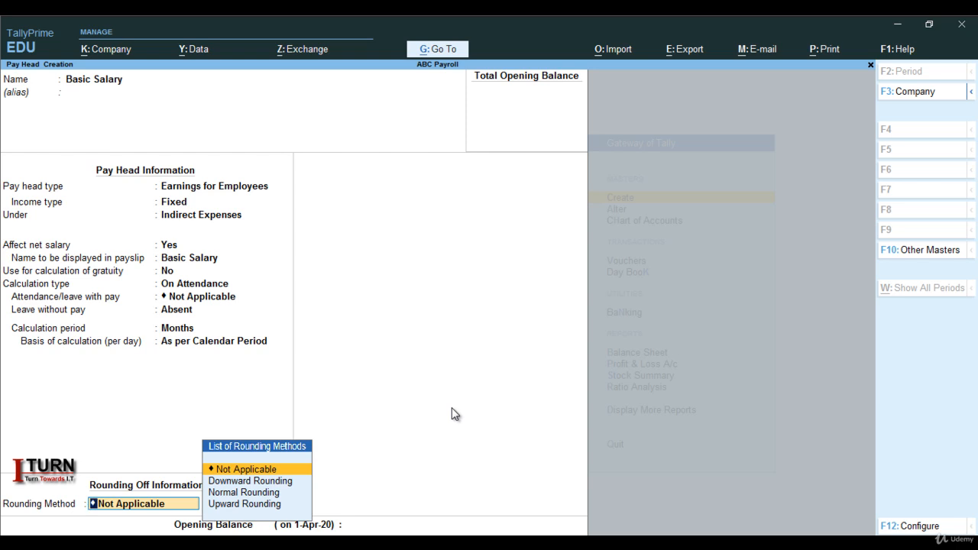
{"action": "key", "text": "Return"}
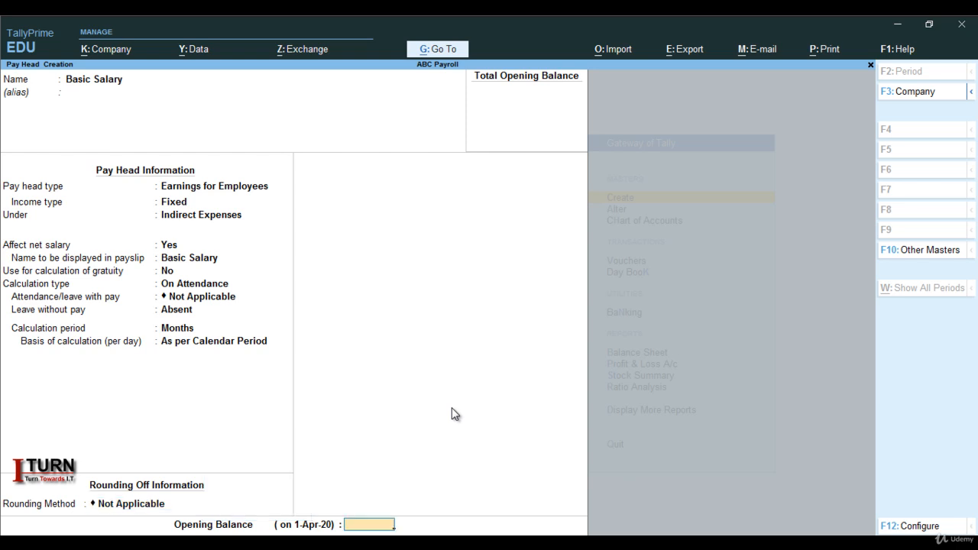
{"action": "key", "text": "Return"}
{"action": "key", "text": "Return"}
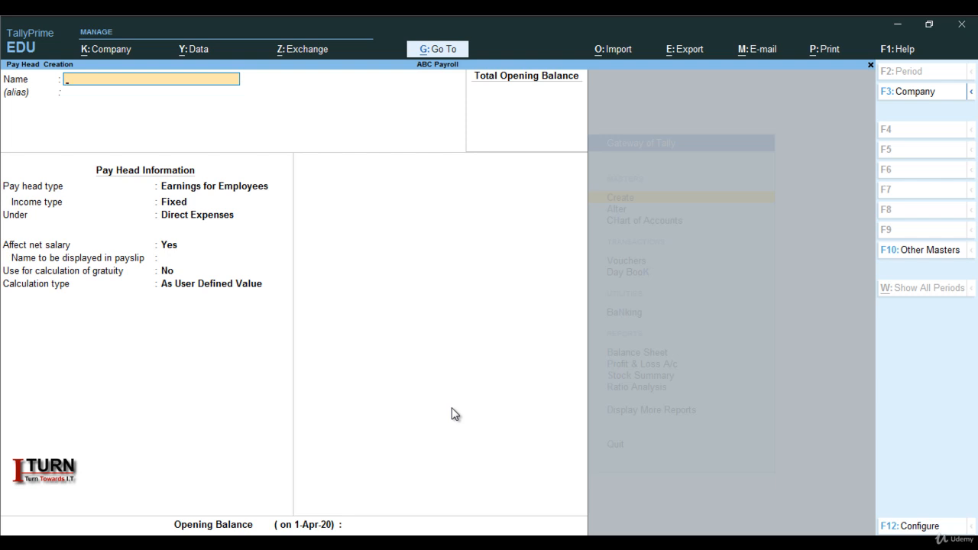
Name the next pay head Travel Exp and leave its alias blank.
{"action": "key", "text": "Caps_Lock"}
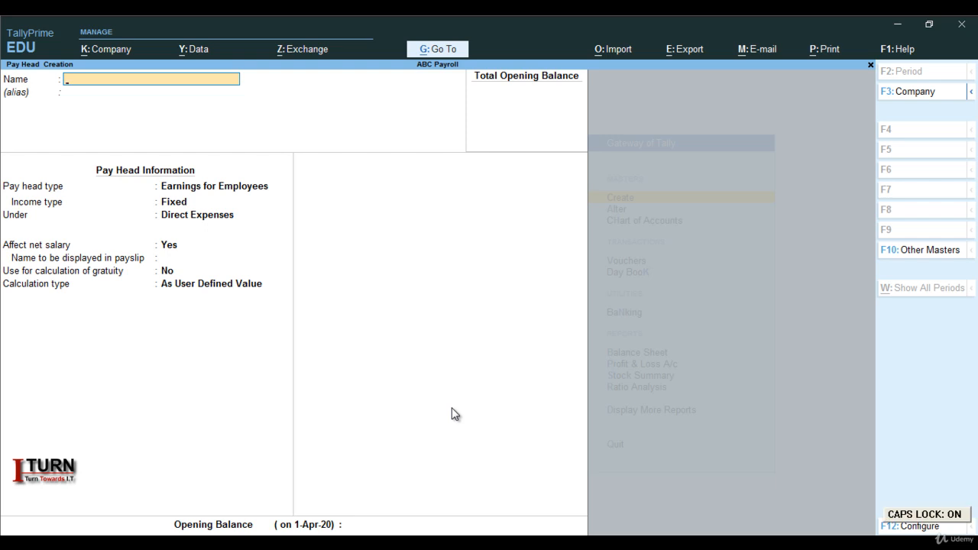
{"action": "type", "text": "T"}
{"action": "key", "text": "Caps_Lock"}
{"action": "type", "text": "ravel Exp"}
{"action": "key", "text": "Return"}
{"action": "key", "text": "Return"}
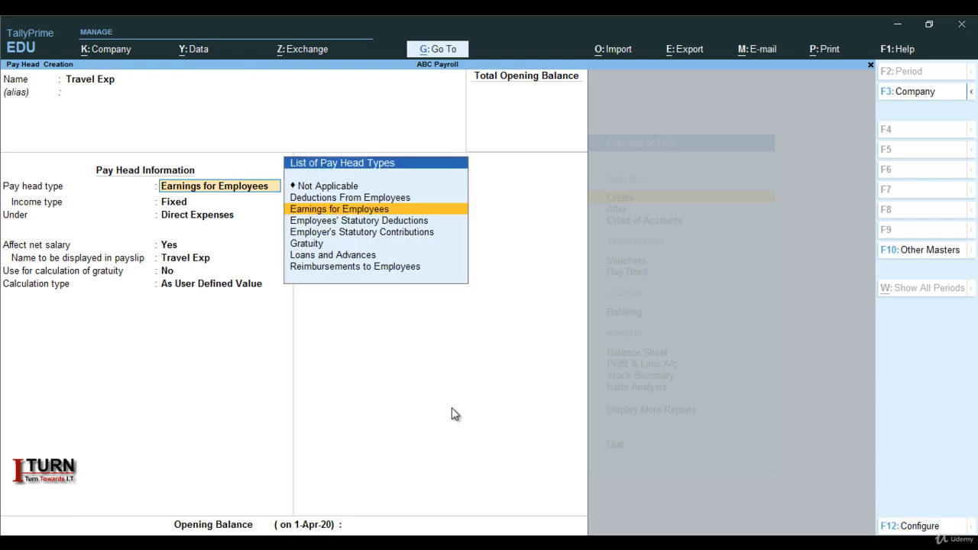
Classify Travel Exp as Fixed Earnings for Employees under Indirect Expenses, affecting net salary and not used for gratuity.
{"action": "key", "text": "Return"}
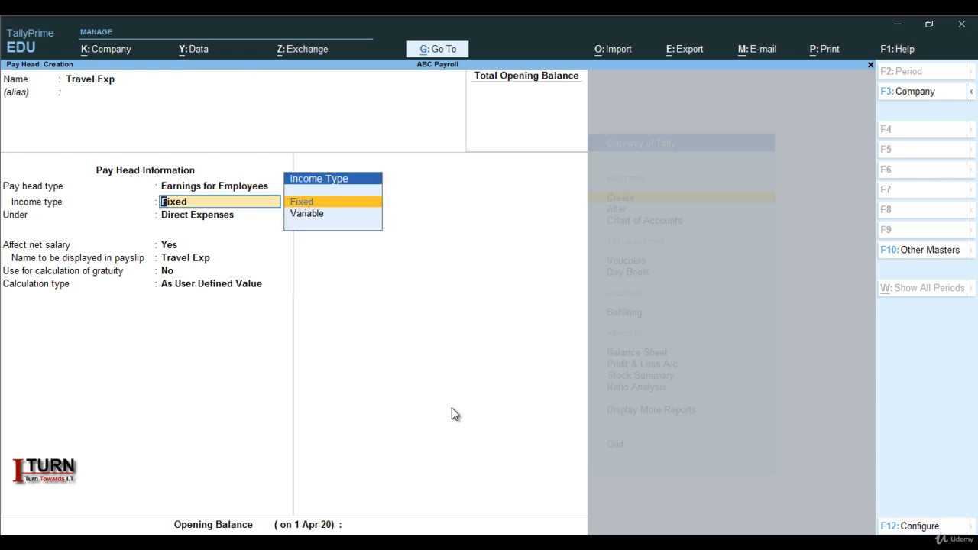
{"action": "key", "text": "Return"}
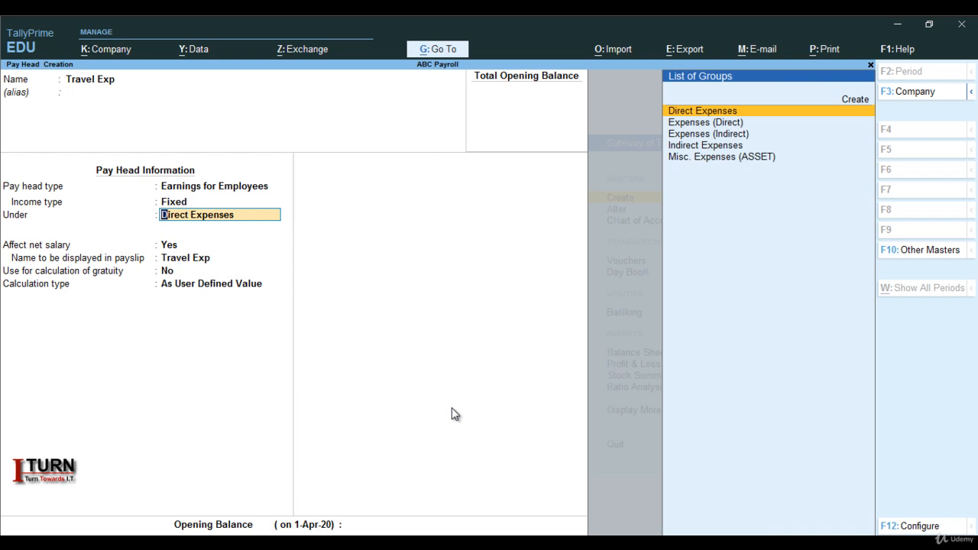
{"action": "type", "text": "I"}
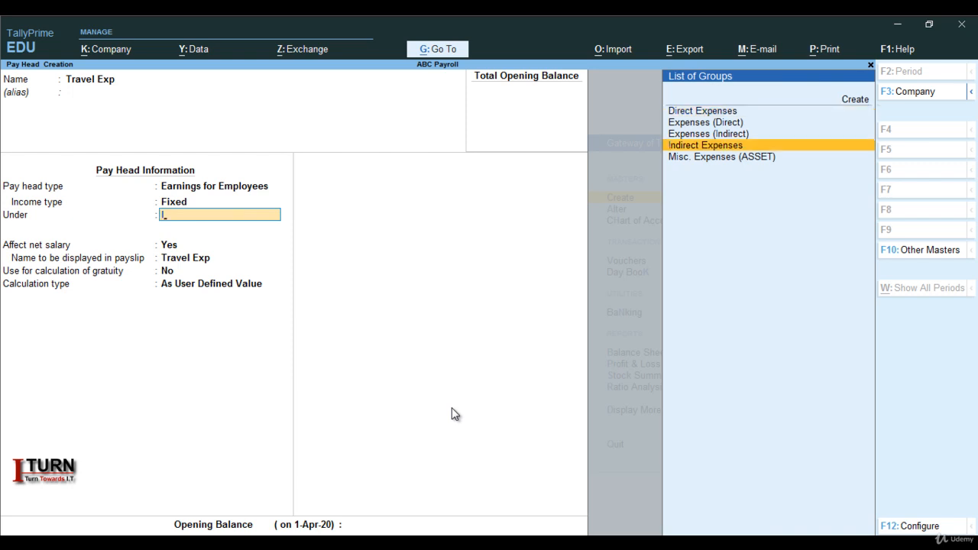
{"action": "key", "text": "Return"}
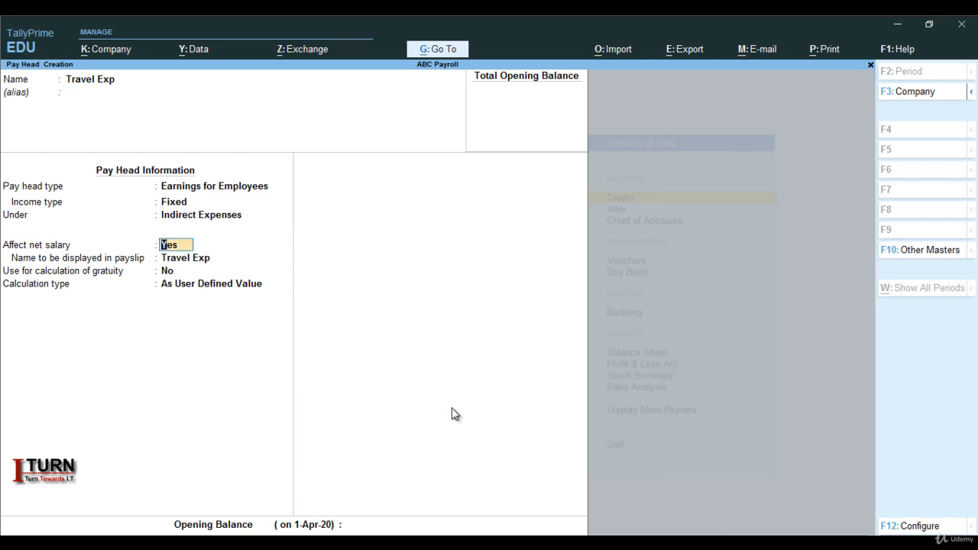
{"action": "key", "text": "Return"}
{"action": "key", "text": "Return"}
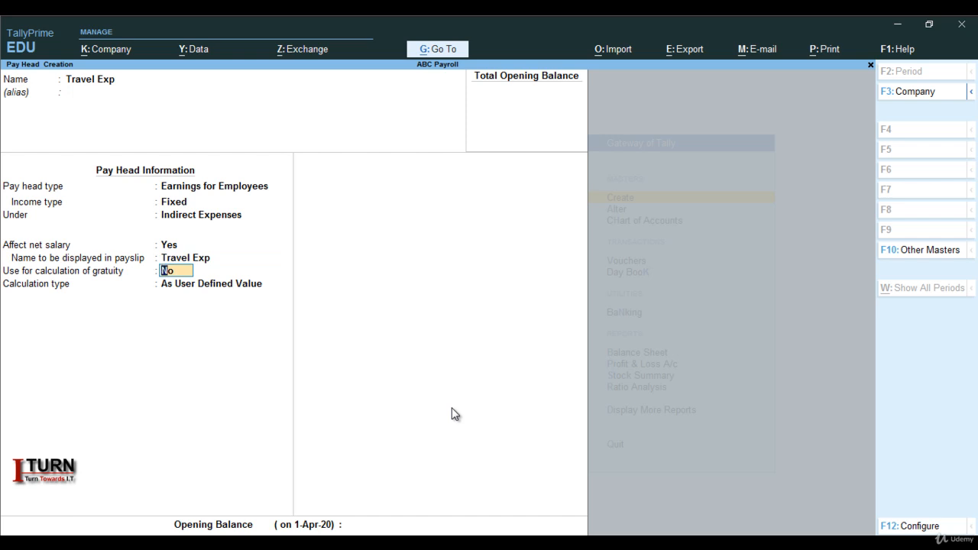
{"action": "key", "text": "Return"}
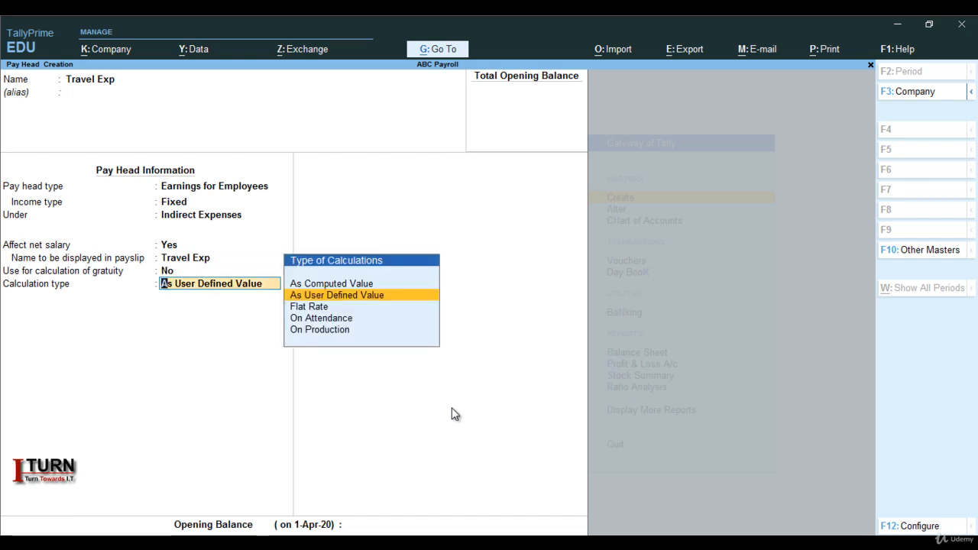
Set Travel Exp's calculation type to Flat Rate with a Months period and no rounding, then save the pay head.
{"action": "key", "text": "Down"}
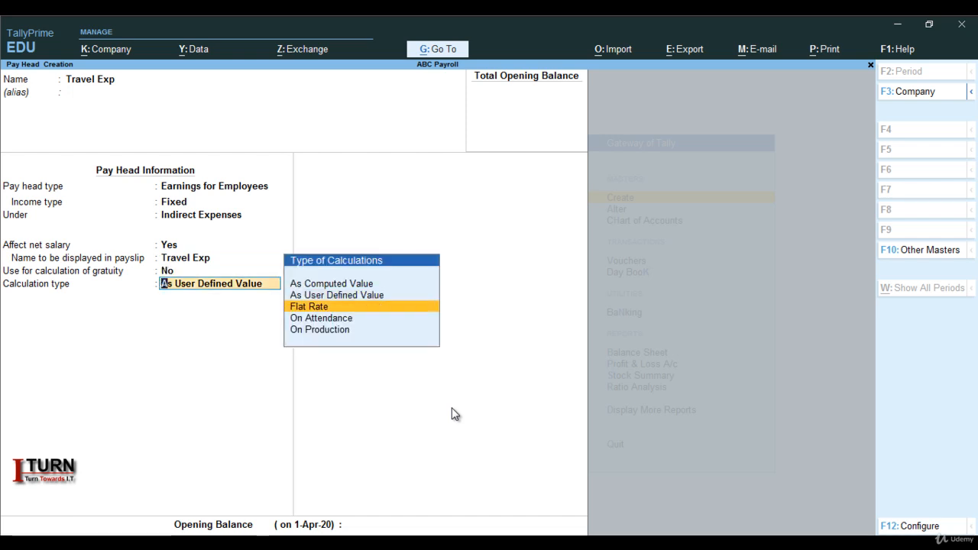
{"action": "key", "text": "Return"}
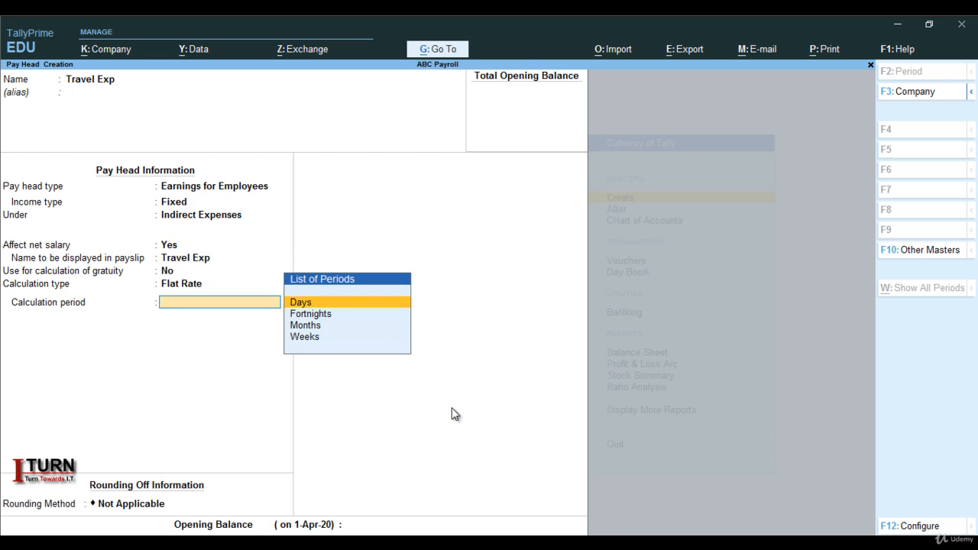
{"action": "key", "text": "Down"}
{"action": "key", "text": "Down"}
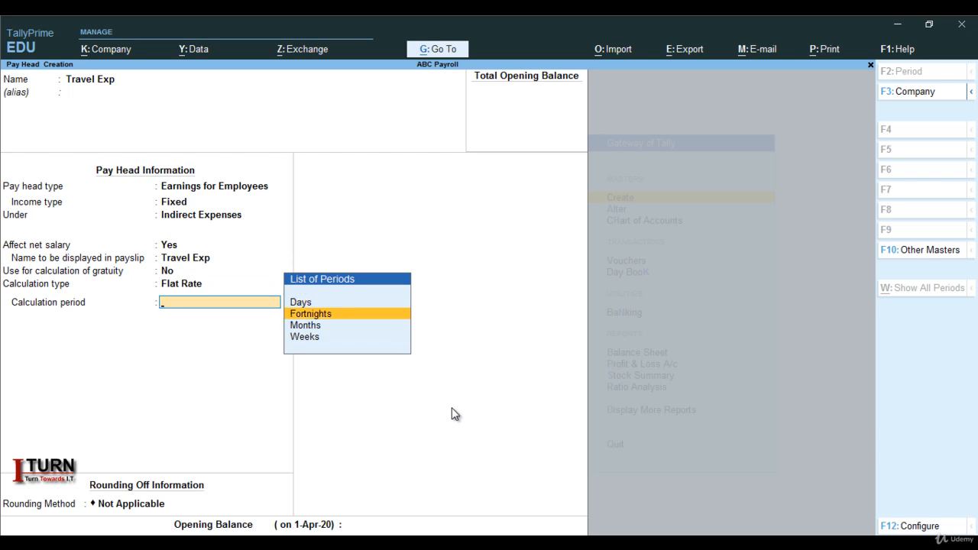
{"action": "key", "text": "Return"}
{"action": "key", "text": "Return"}
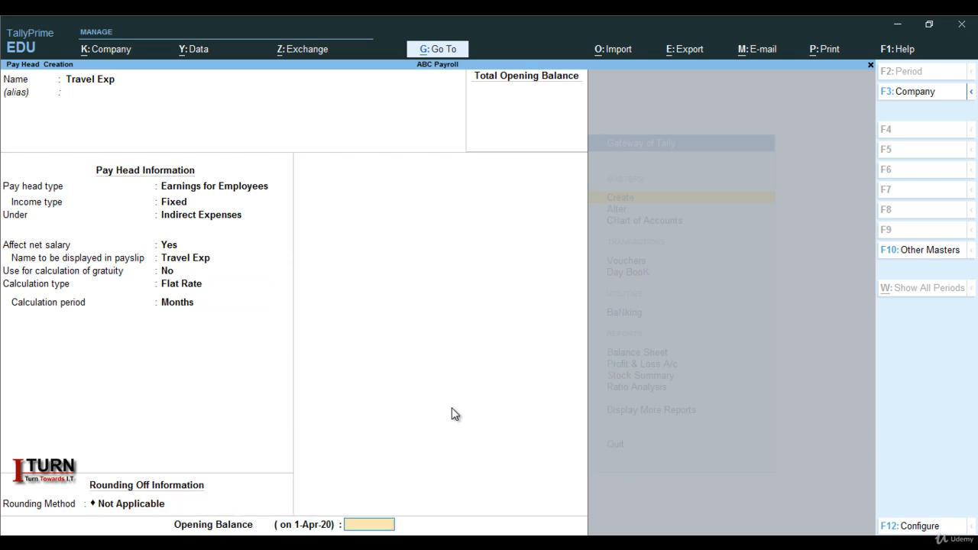
{"action": "key", "text": "Return"}
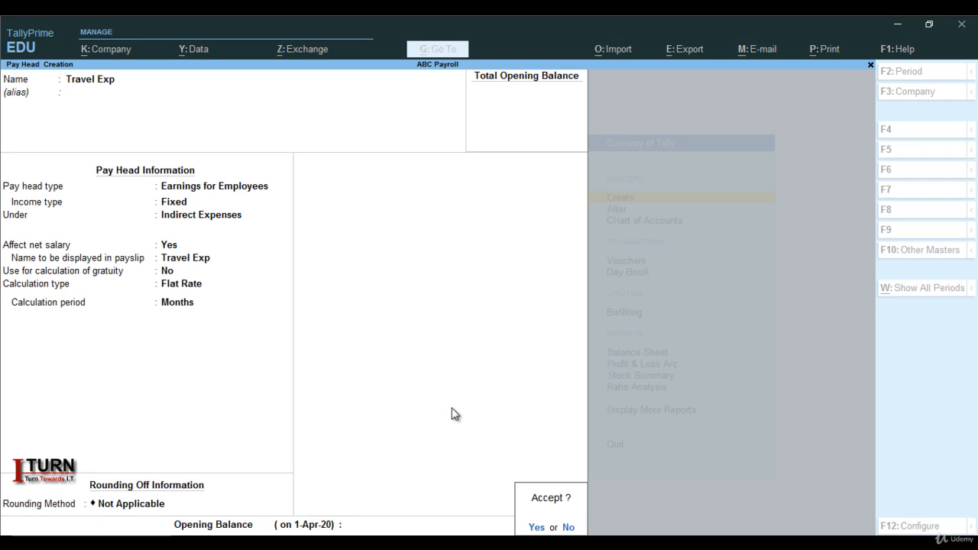
Name the next pay head Overtime and classify it as Fixed Earnings for Employees under Indirect Expenses.
{"action": "key", "text": "Return"}
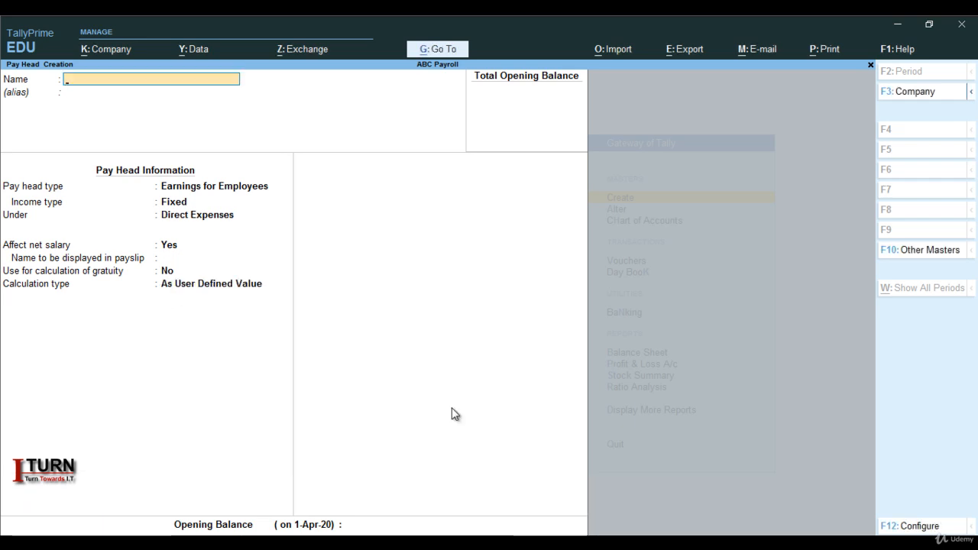
{"action": "type", "text": "Overtime"}
{"action": "key", "text": "Return"}
{"action": "key", "text": "Return"}
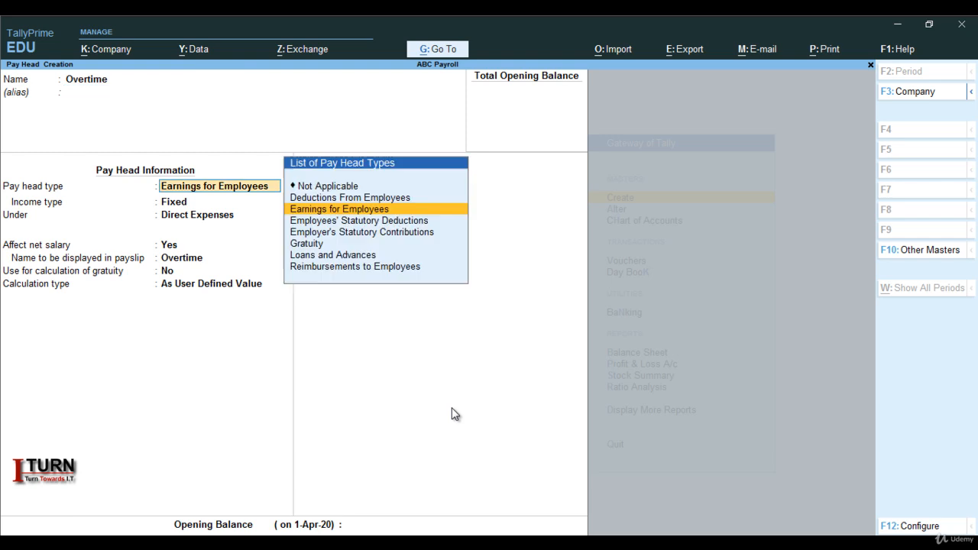
{"action": "key", "text": "Return"}
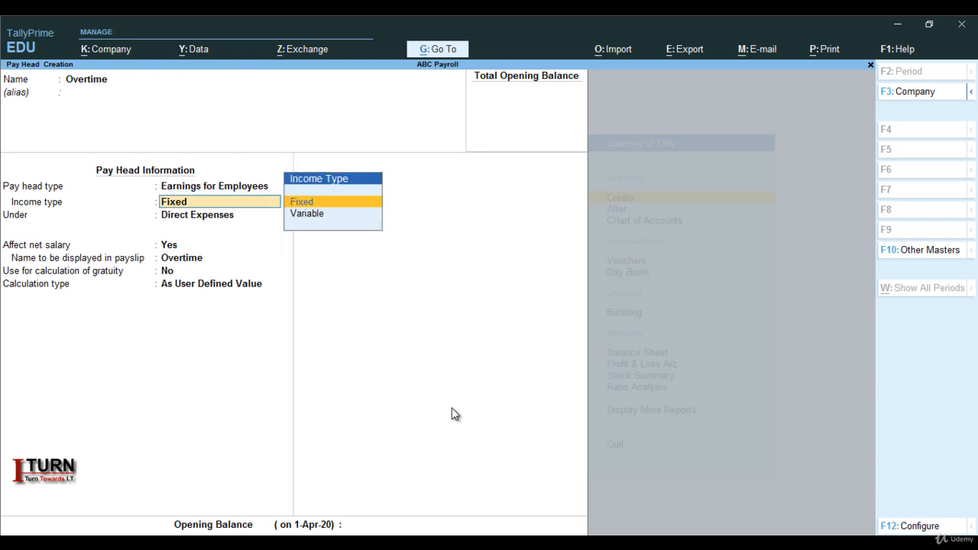
{"action": "key", "text": "Return"}
{"action": "type", "text": "I"}
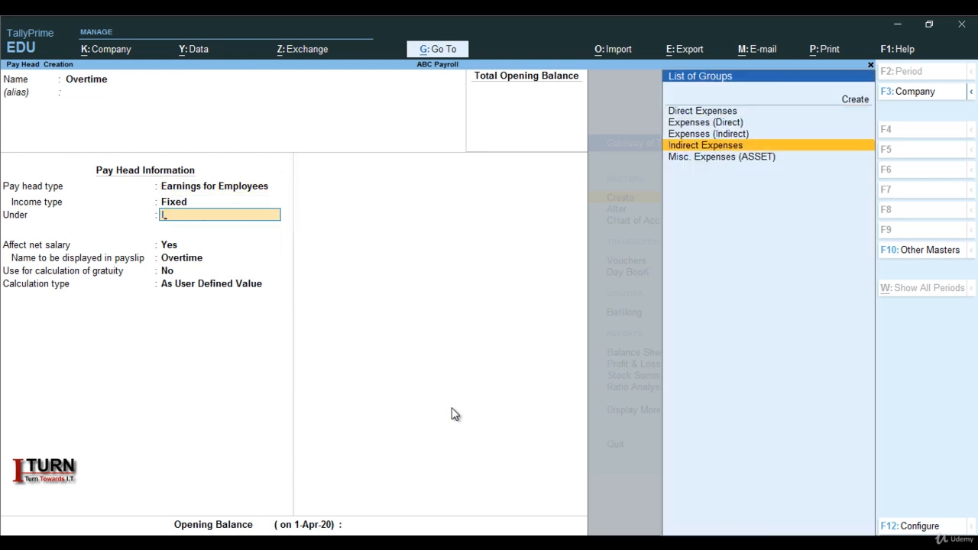
{"action": "key", "text": "Return"}
{"action": "key", "text": "Return"}
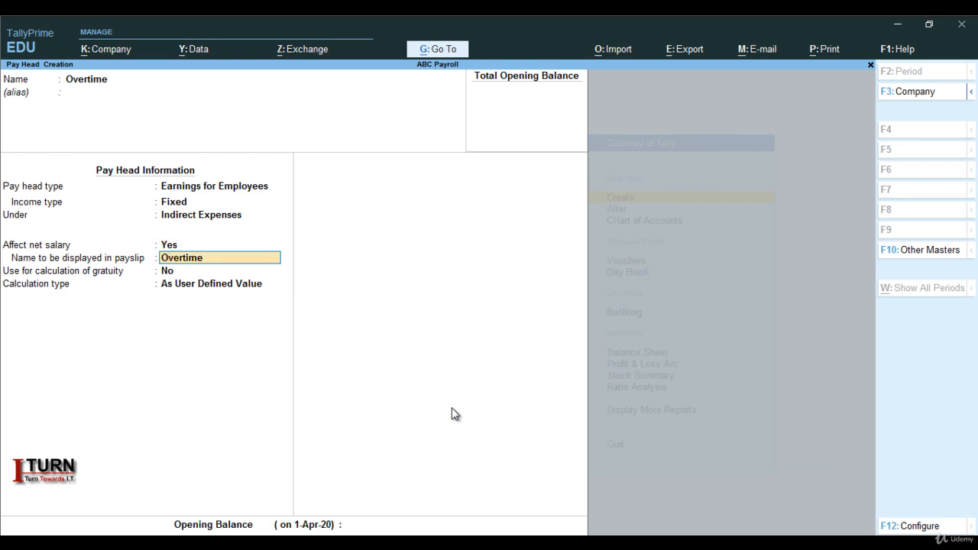
Keep Overtime affecting net salary and excluded from gratuity, and calculate it On Production using the Overtime production type.
{"action": "key", "text": "Return"}
{"action": "key", "text": "Return"}
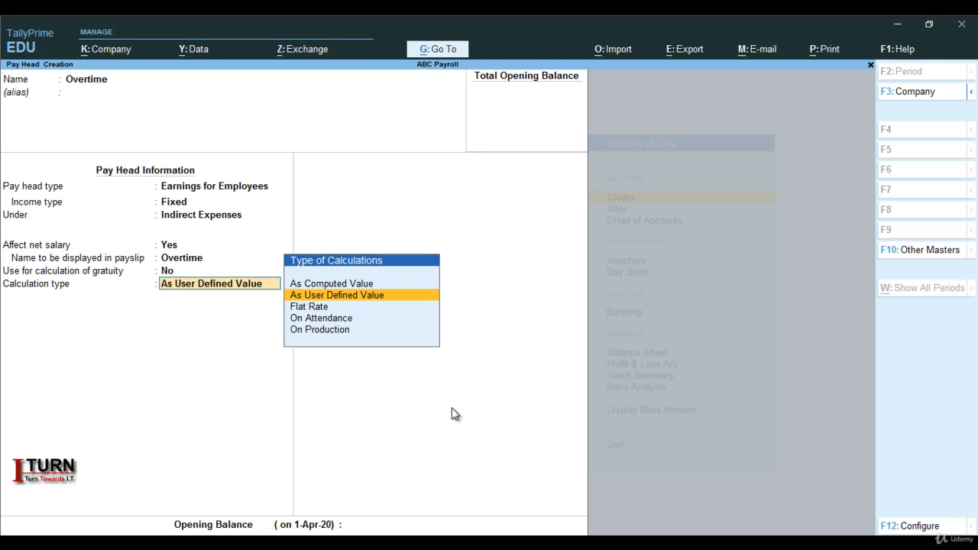
{"action": "key", "text": "Down"}
{"action": "key", "text": "Down"}
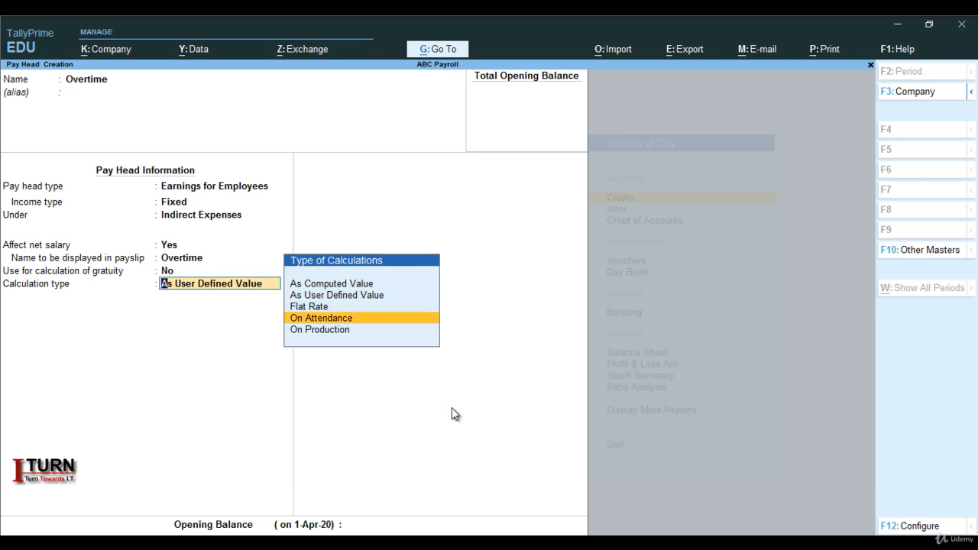
{"action": "key", "text": "Down"}
{"action": "key", "text": "Return"}
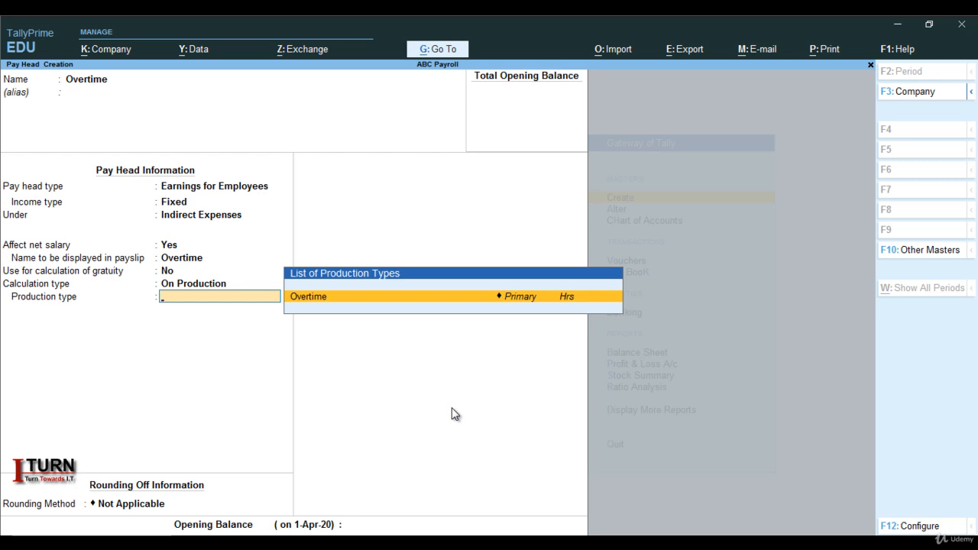
{"action": "key", "text": "Return"}
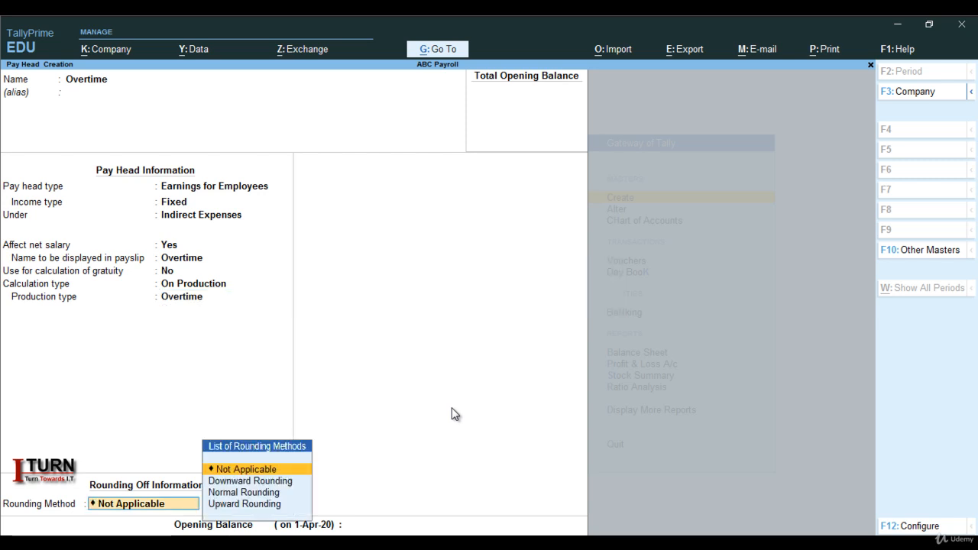
Leave rounding as Not Applicable for the Overtime pay head and save it.
{"action": "key", "text": "Return"}
{"action": "key", "text": "Return"}
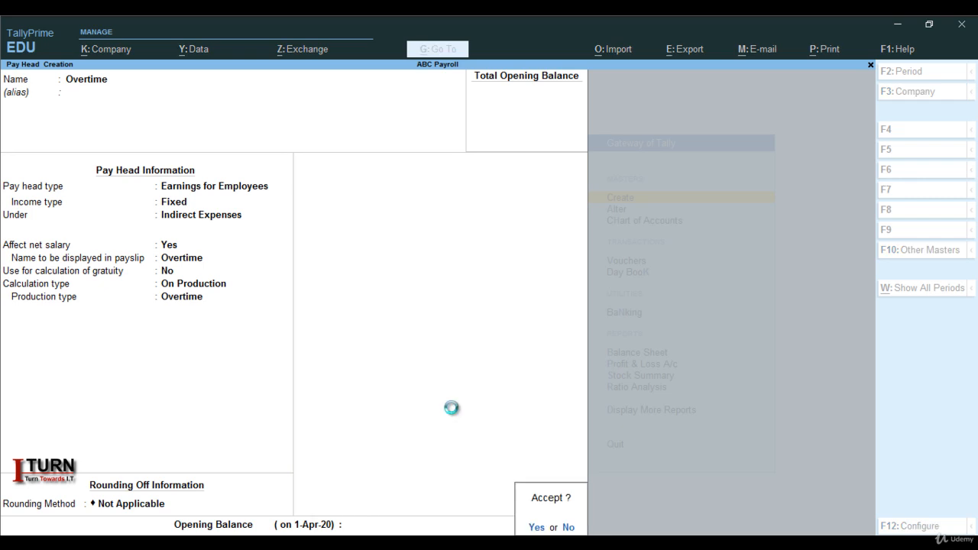
{"action": "key", "text": "Return"}
Name the next pay head DA and classify it as Fixed Earnings for Employees under Indirect Expenses.
{"action": "key", "text": "Caps_Lock"}
{"action": "type", "text": "DA"}
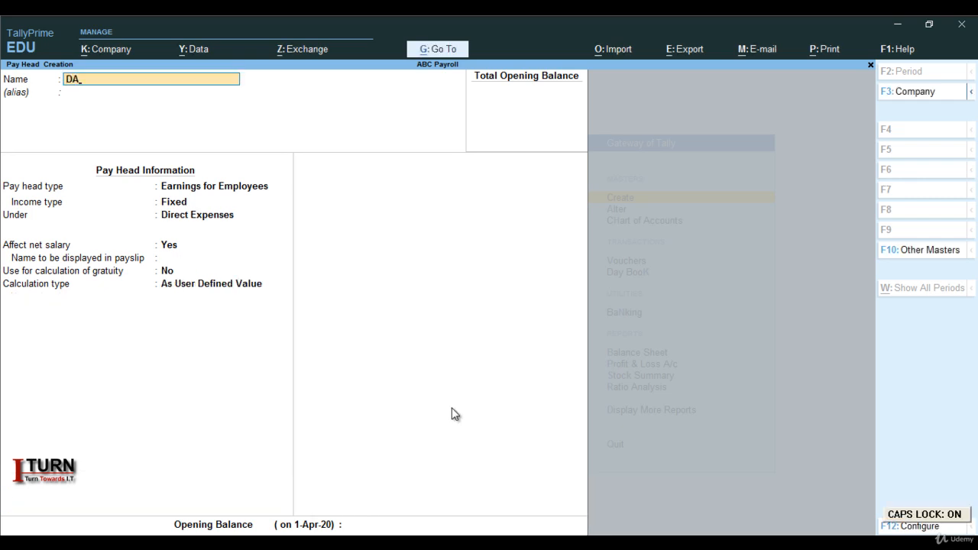
{"action": "key", "text": "Return"}
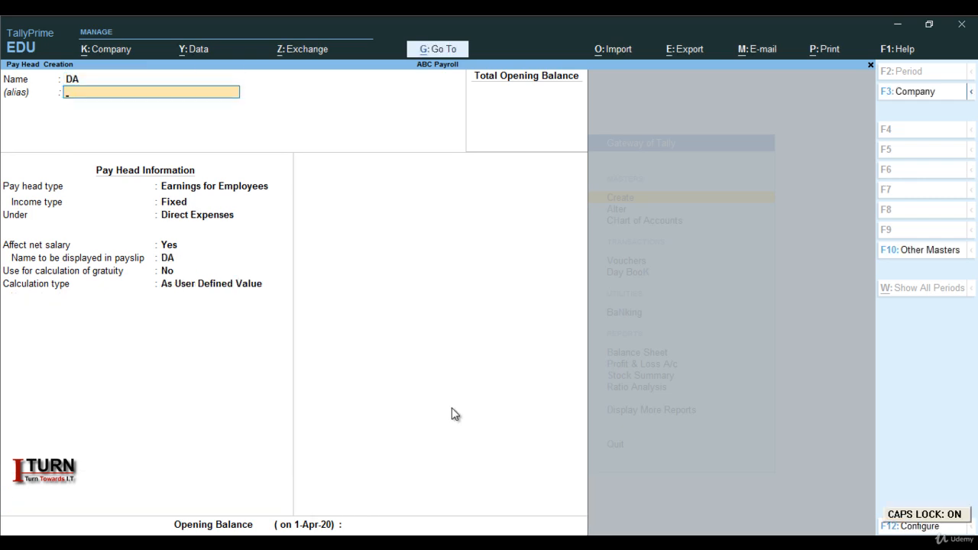
{"action": "key", "text": "Return"}
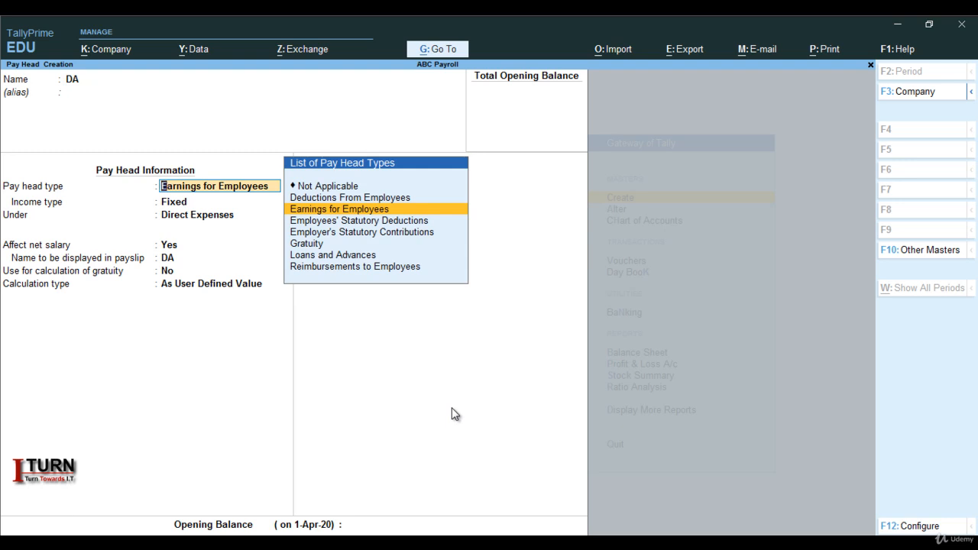
{"action": "key", "text": "Return"}
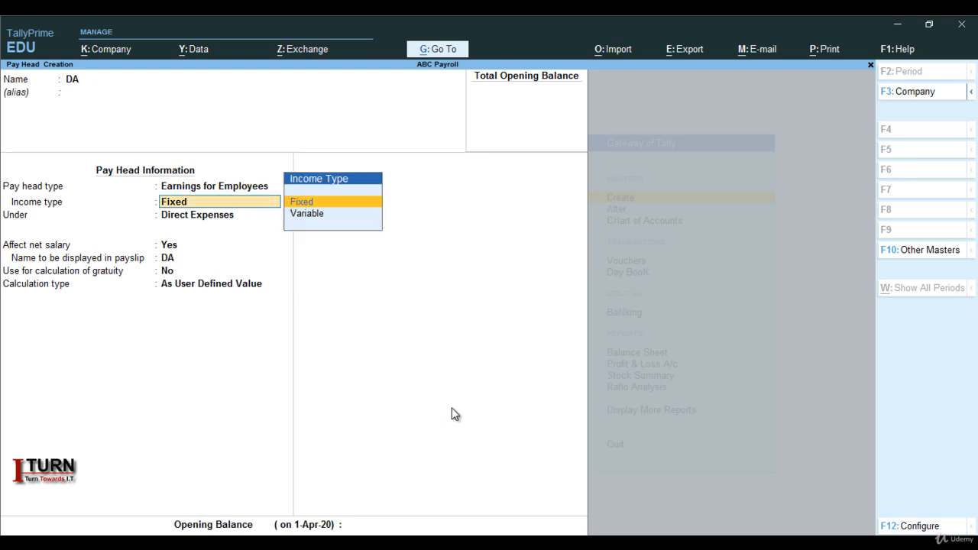
{"action": "key", "text": "Return"}
{"action": "type", "text": "I"}
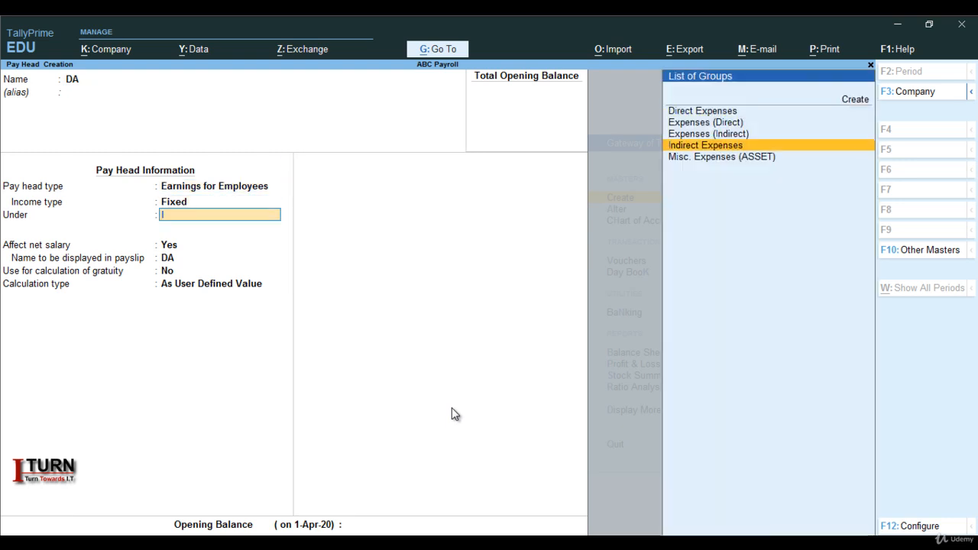
{"action": "key", "text": "Return"}
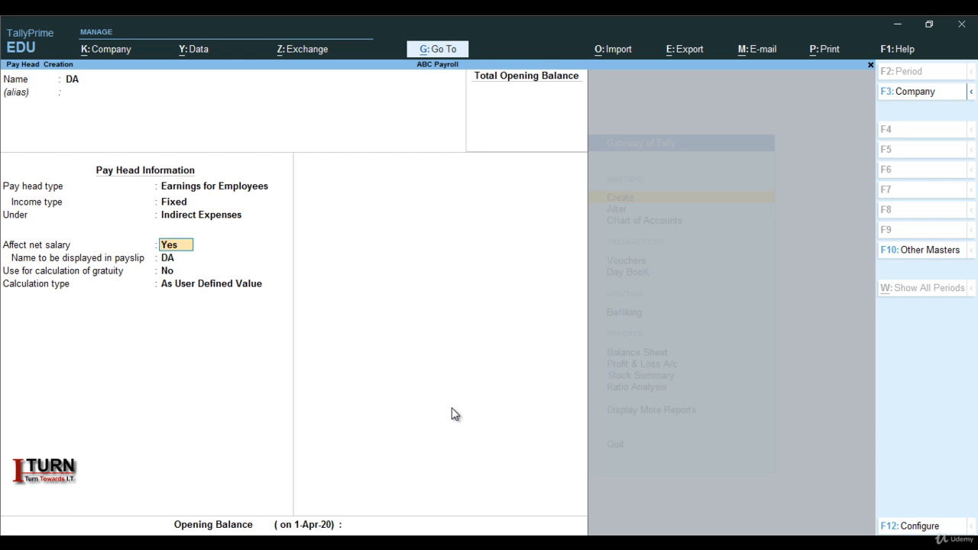
Keep DA affecting net salary and excluded from gratuity, and calculate it As Computed Value with a Months period and no rounding.
{"action": "key", "text": "Return"}
{"action": "key", "text": "Return"}
{"action": "key", "text": "Return"}
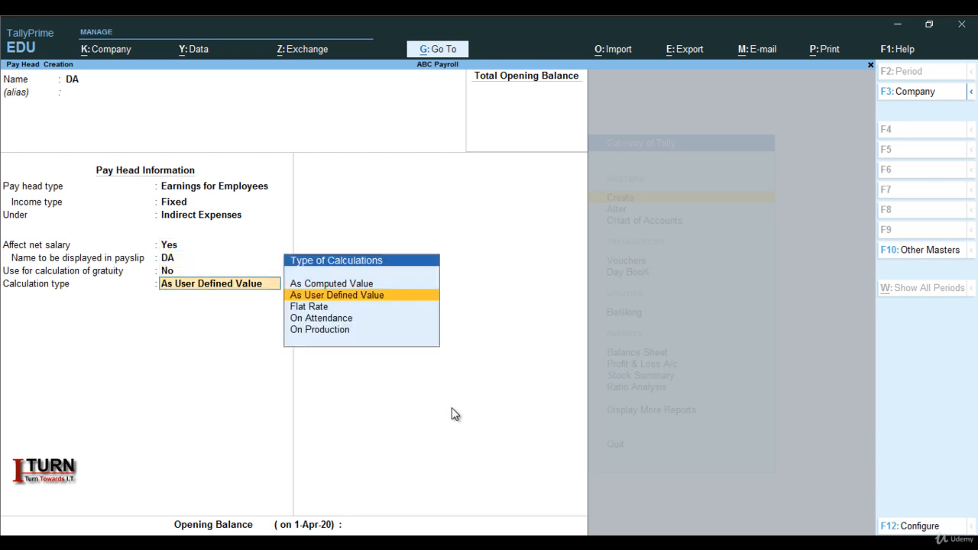
{"action": "key", "text": "Up"}
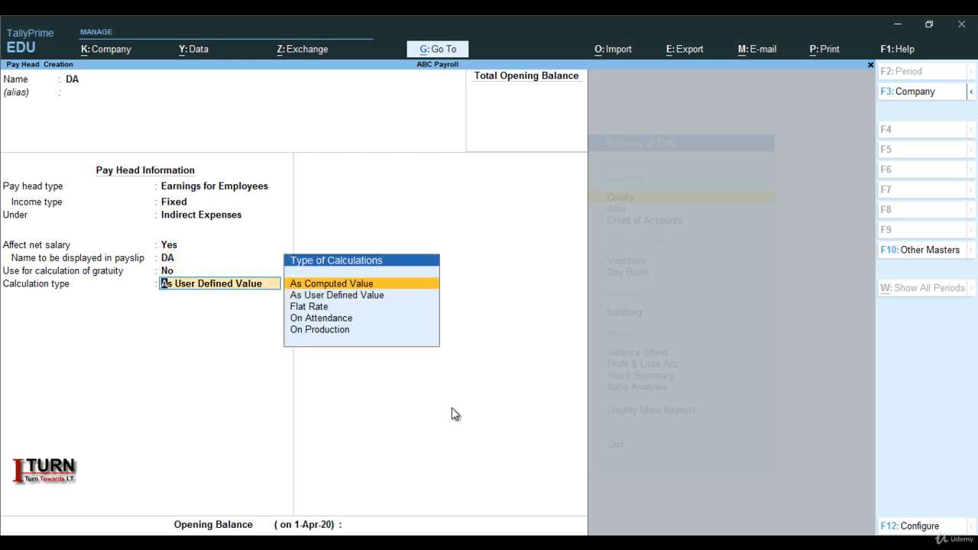
{"action": "key", "text": "Return"}
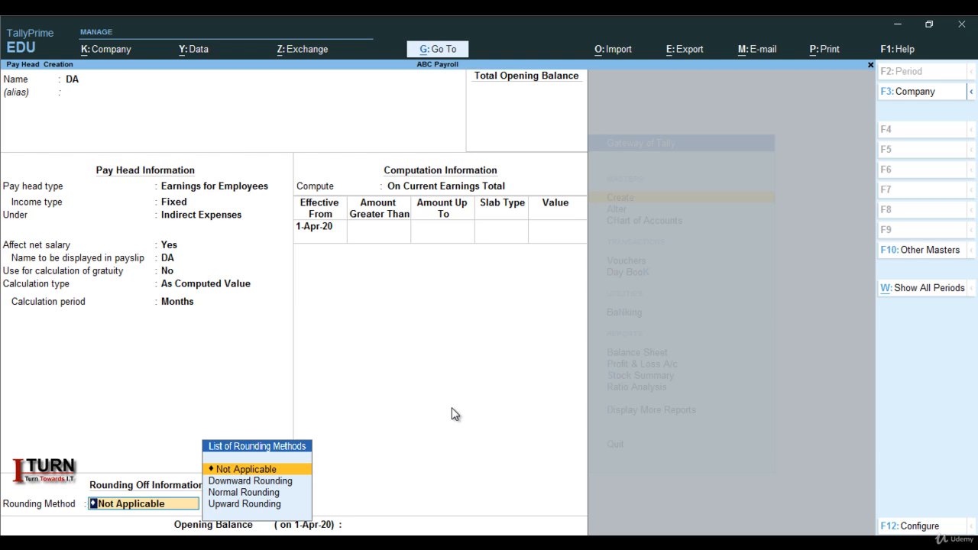
{"action": "key", "text": "Return"}
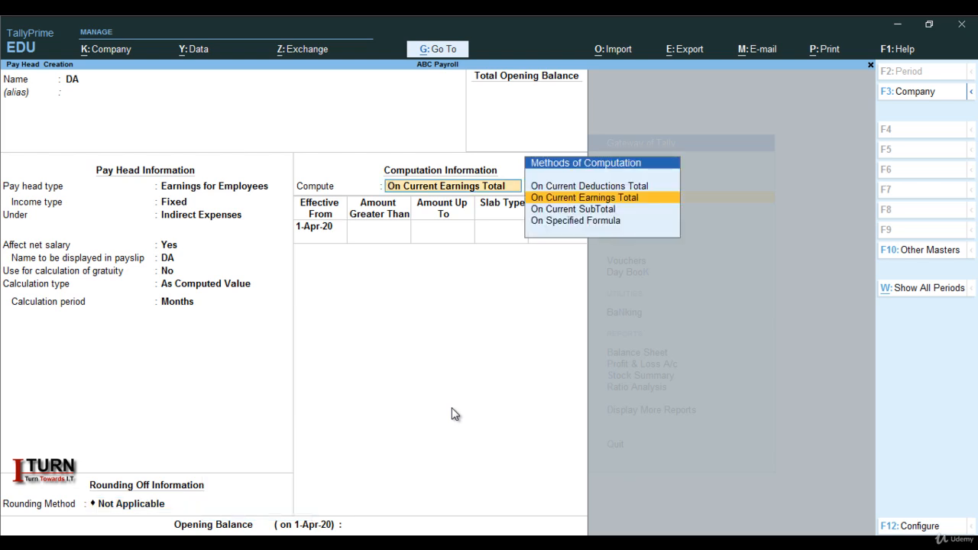
Compute DA On Current Earnings Total effective from 1-Apr-20, with a first slab of 8 percent for amounts up to 10,000.
{"action": "key", "text": "Return"}
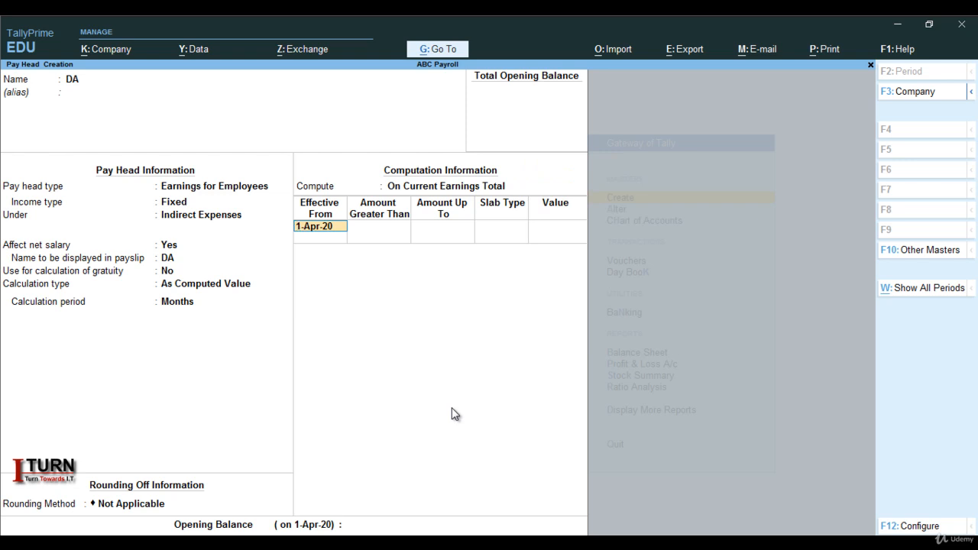
{"action": "key", "text": "Return"}
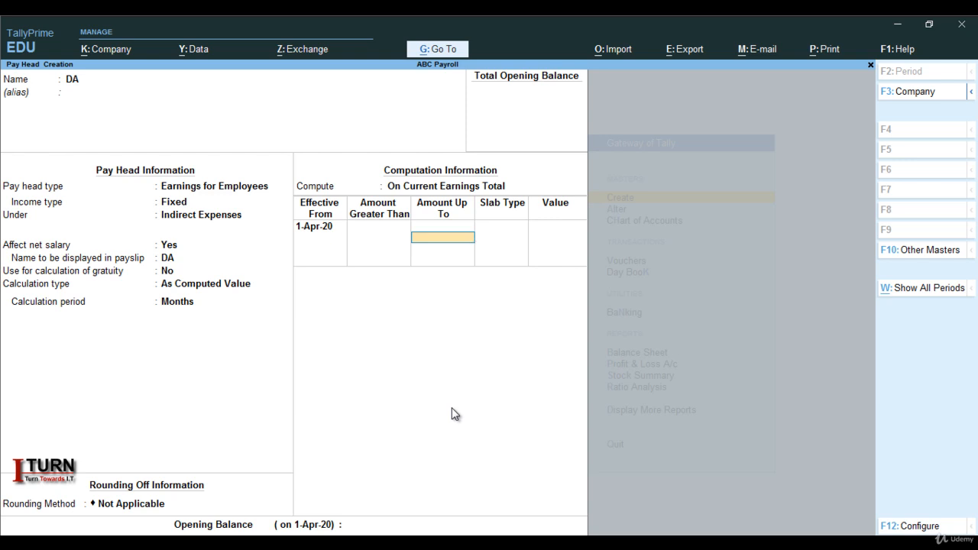
{"action": "type", "text": "10000"}
{"action": "key", "text": "Return"}
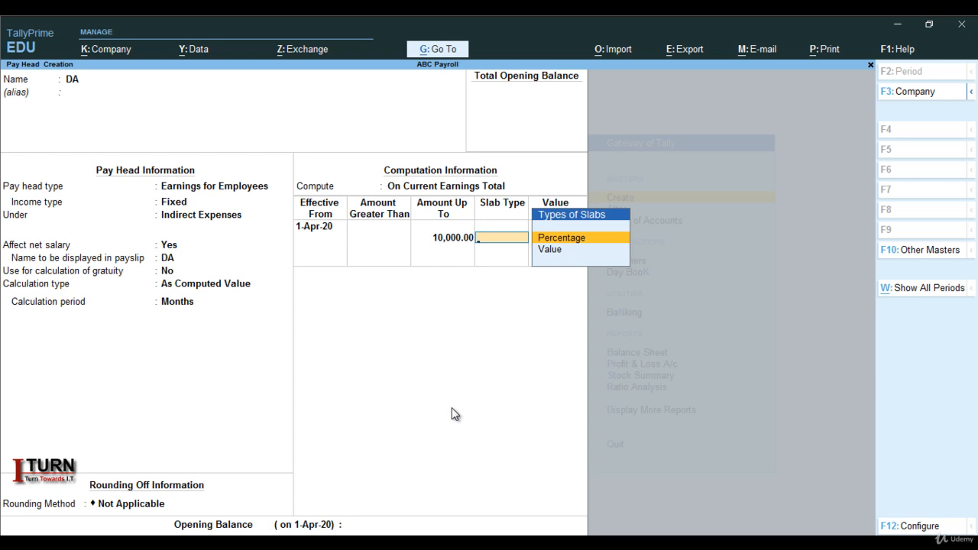
{"action": "key", "text": "Return"}
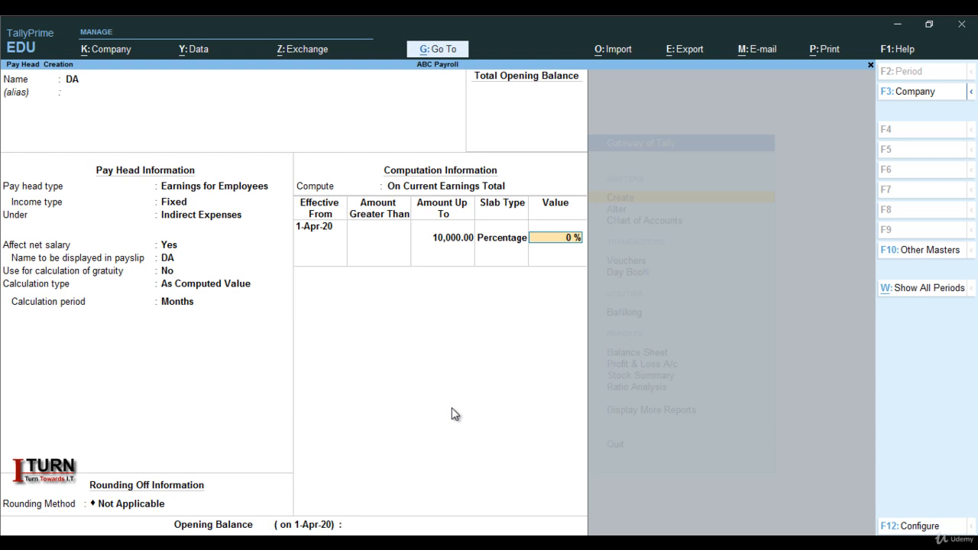
{"action": "type", "text": "8"}
{"action": "key", "text": "Return"}
{"action": "key", "text": "Return"}
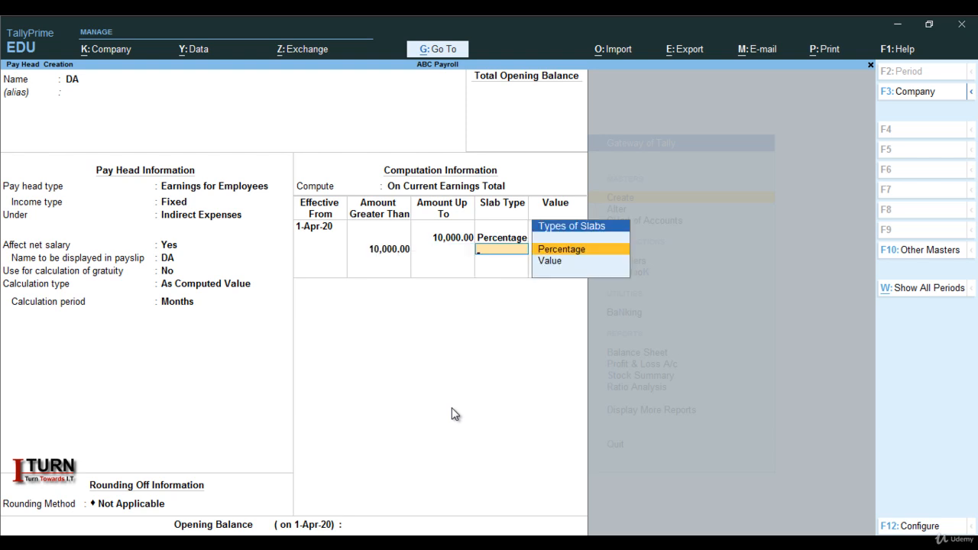
Add a second DA slab of 9 percent for amounts greater than 10,000 and up to 20,000.
{"action": "key", "text": "BackSpace"}
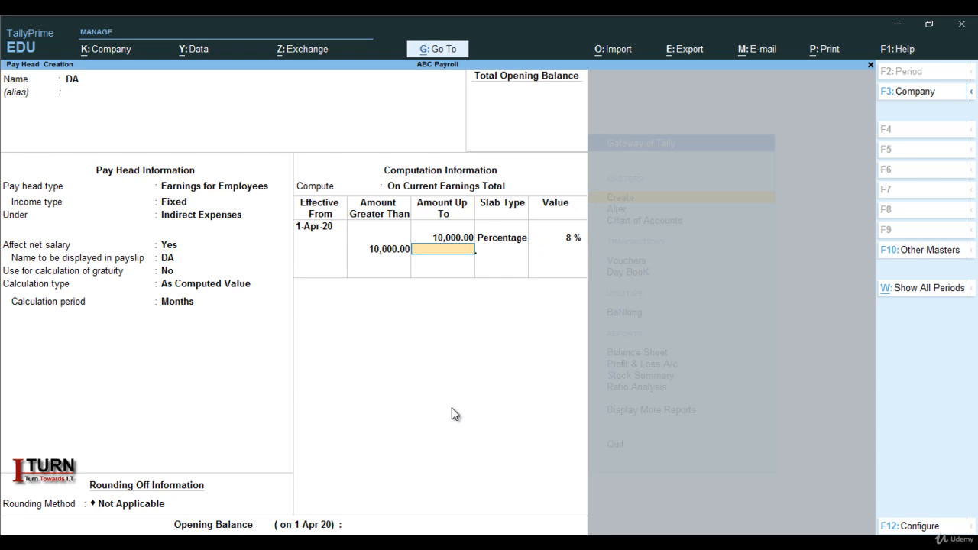
{"action": "type", "text": "20000"}
{"action": "key", "text": "Return"}
{"action": "key", "text": "Return"}
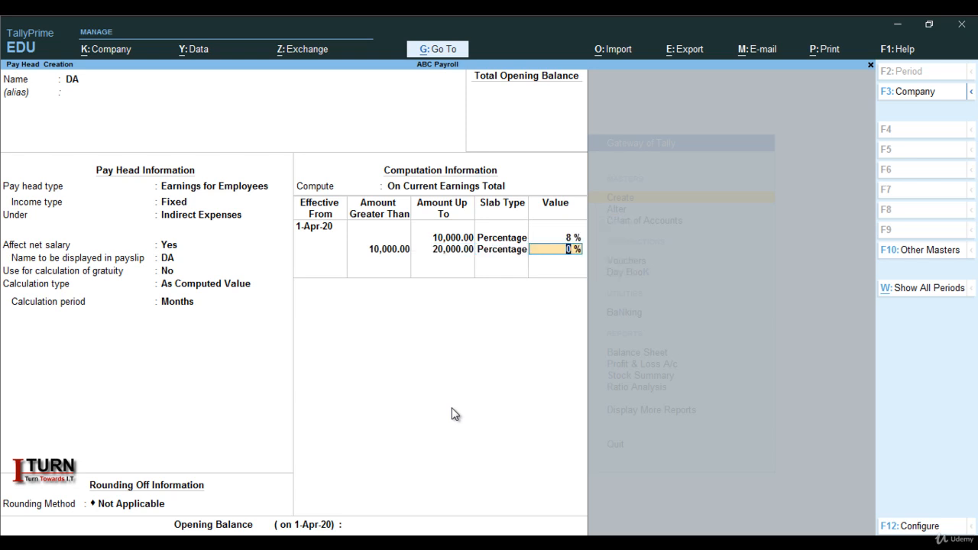
{"action": "type", "text": "9"}
Add a final DA slab of 10 percent for amounts greater than 20,000 with no upper limit, then save the pay head.
{"action": "key", "text": "Return"}
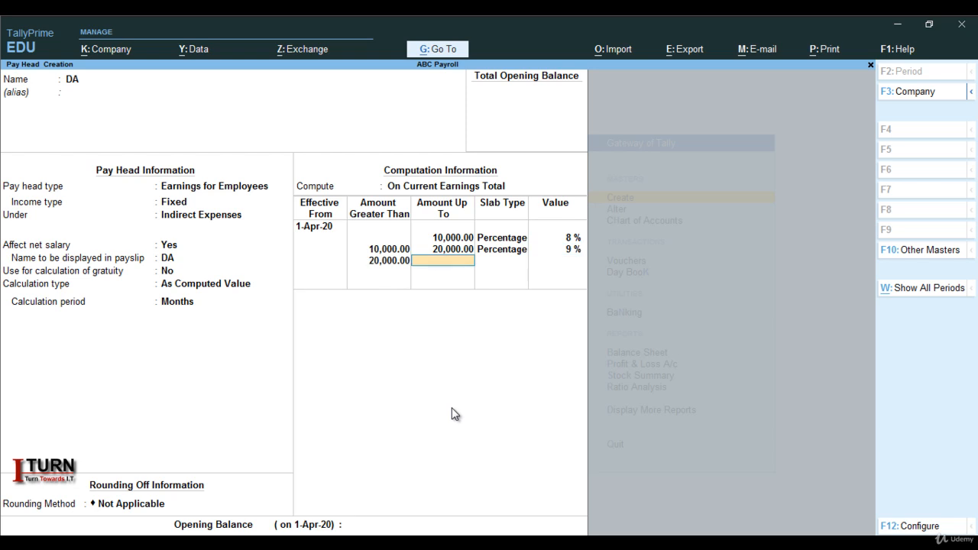
{"action": "key", "text": "Return"}
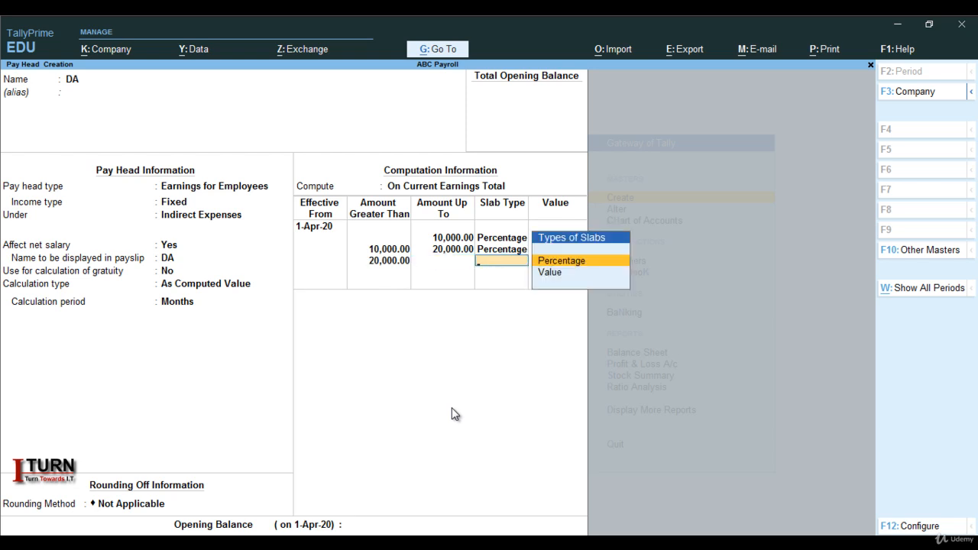
{"action": "key", "text": "Return"}
{"action": "type", "text": "10"}
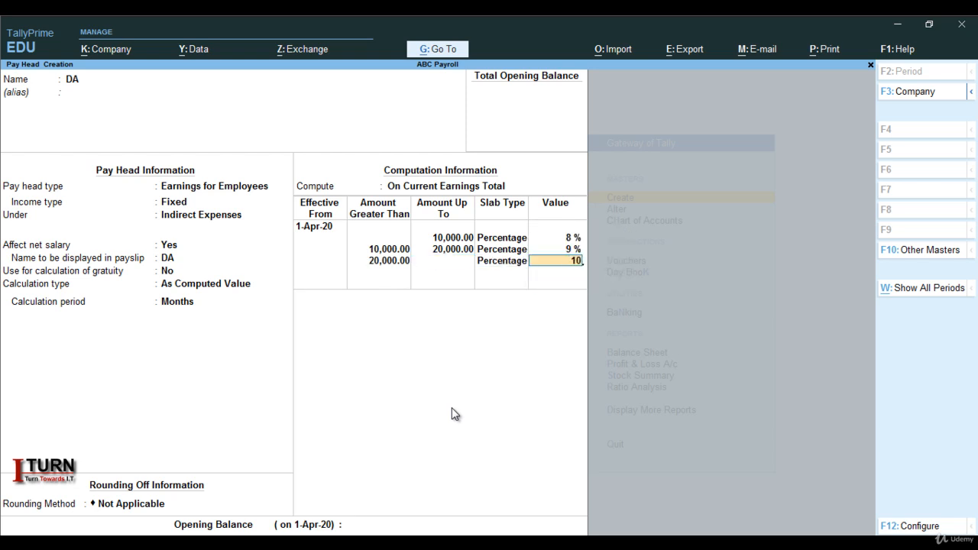
{"action": "key", "text": "Return"}
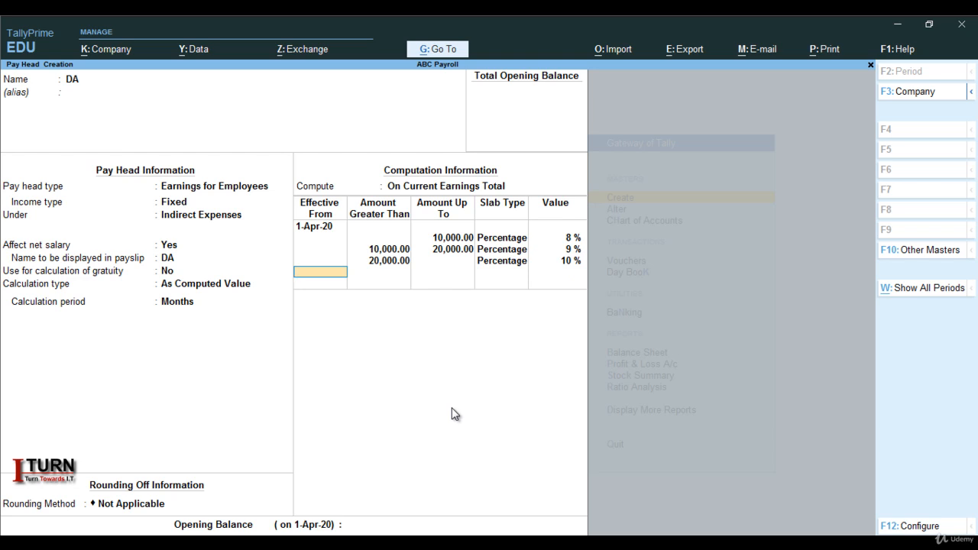
{"action": "key", "text": "Return"}
{"action": "key", "text": "Return"}
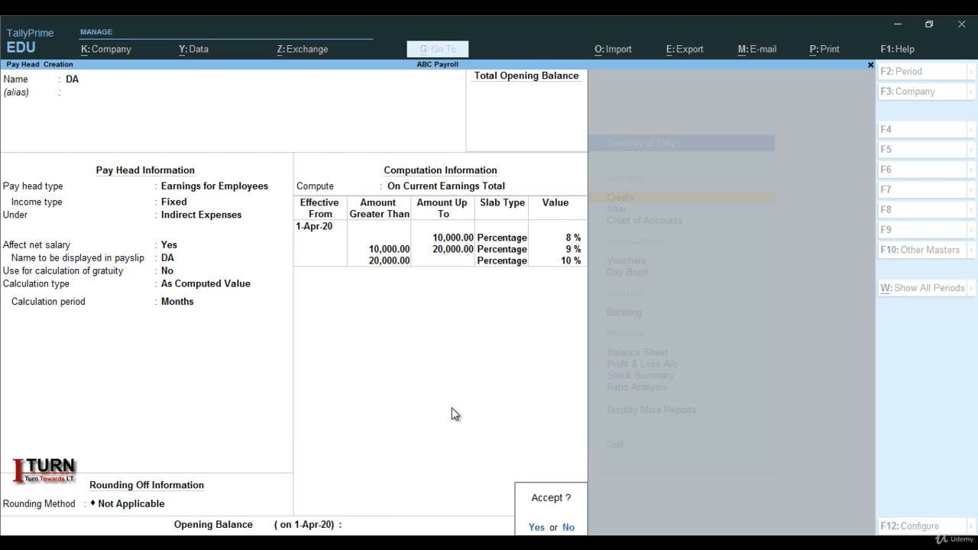
Name the next pay head PF and set its pay head type to Deductions From Employees.
{"action": "key", "text": "Return"}
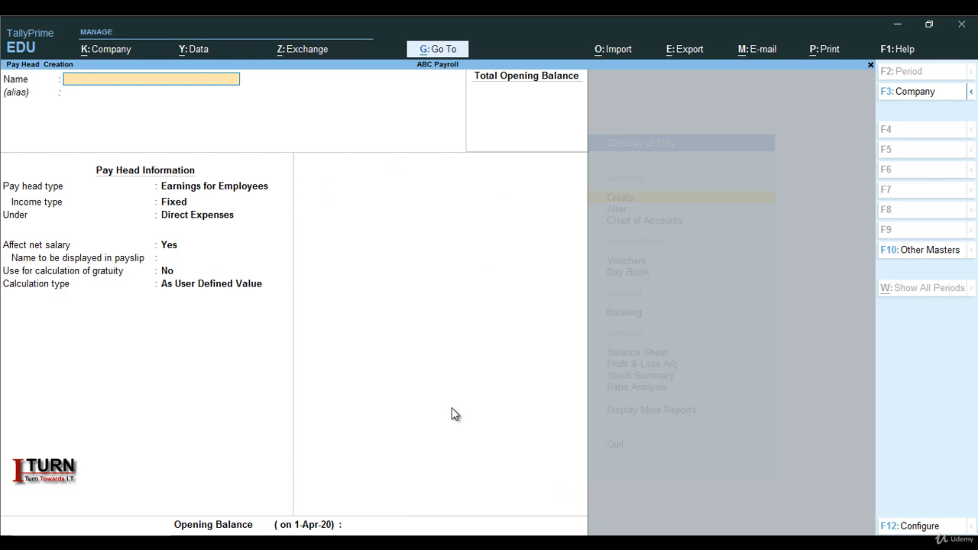
{"action": "type", "text": "PF"}
{"action": "key", "text": "Return"}
{"action": "key", "text": "Return"}
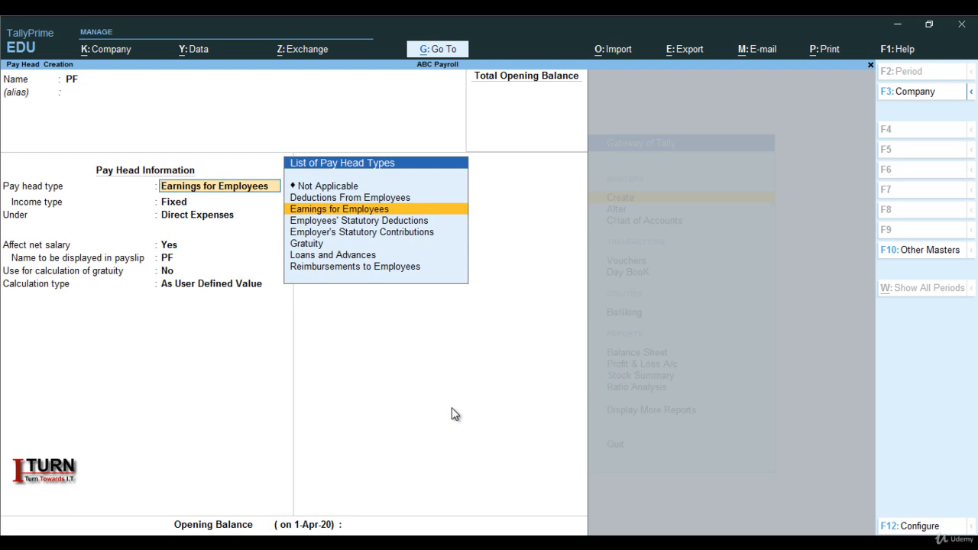
{"action": "key", "text": "Up"}
{"action": "key", "text": "Return"}
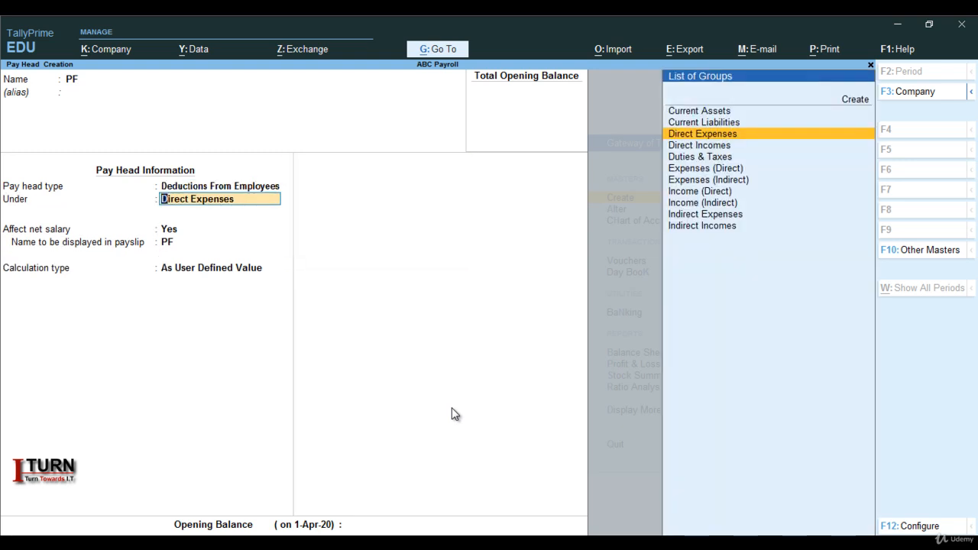
Place the PF pay head under the Indirect Expenses group.
{"action": "type", "text": "IN"}
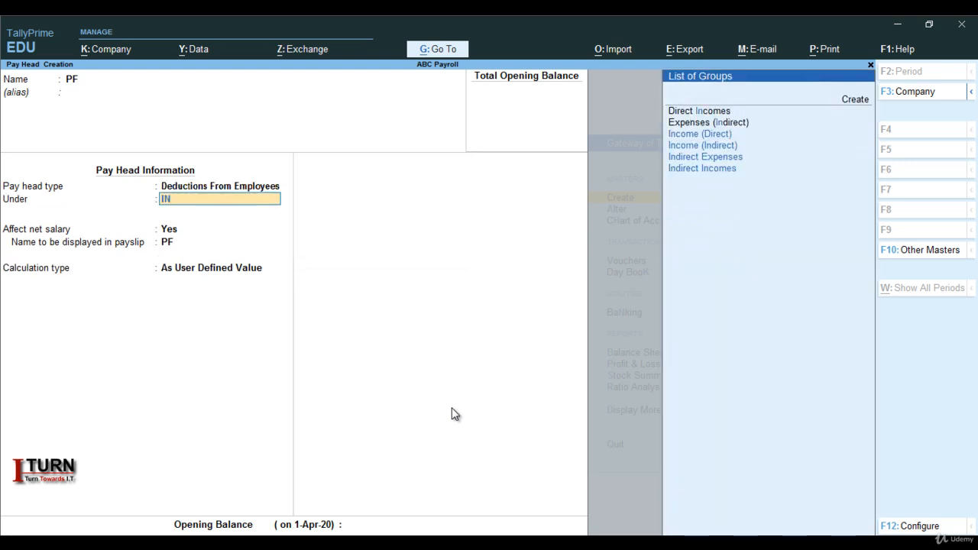
{"action": "key", "text": "Down"}
{"action": "key", "text": "Down"}
{"action": "key", "text": "Down"}
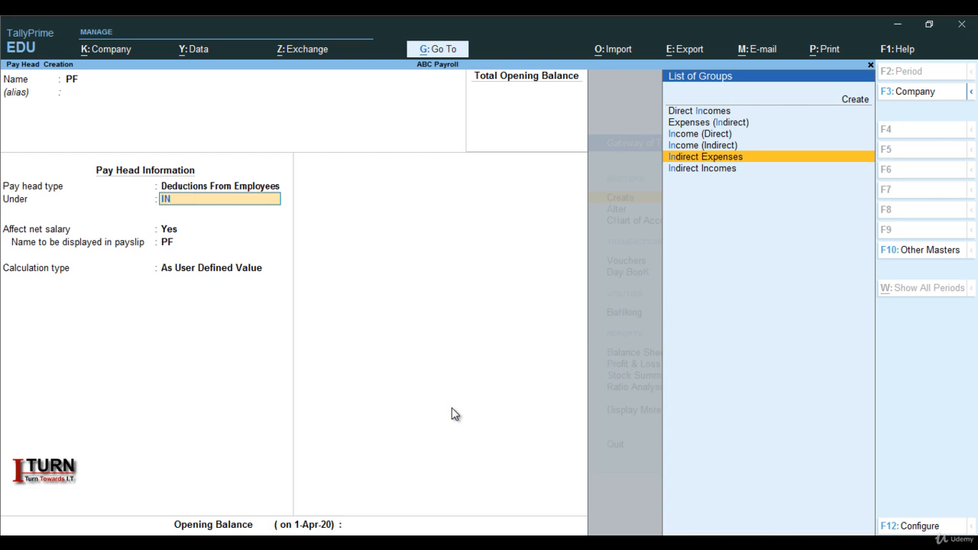
{"action": "key", "text": "Return"}
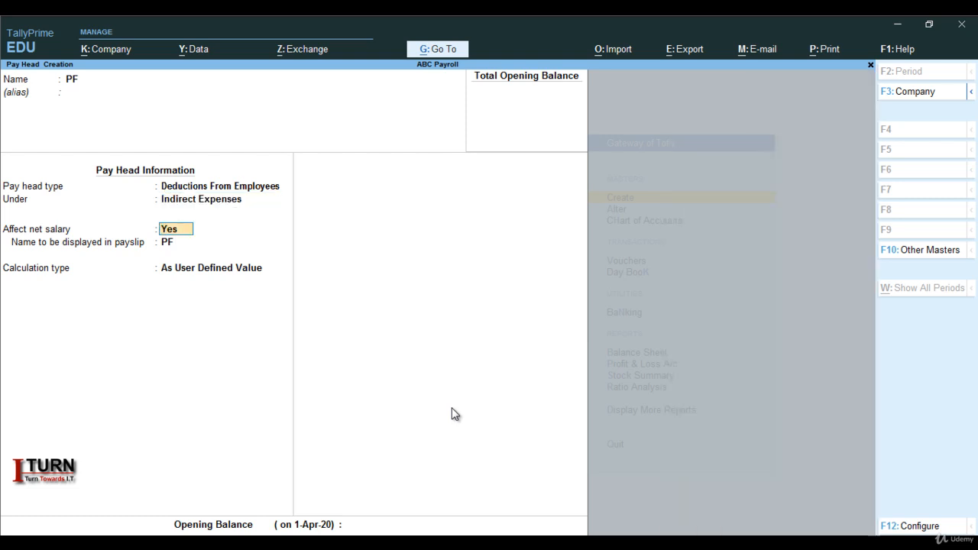
Keep PF affecting net salary and calculate it As Computed Value with a Months period and no rounding.
{"action": "key", "text": "Return"}
{"action": "key", "text": "Return"}
{"action": "key", "text": "Up"}
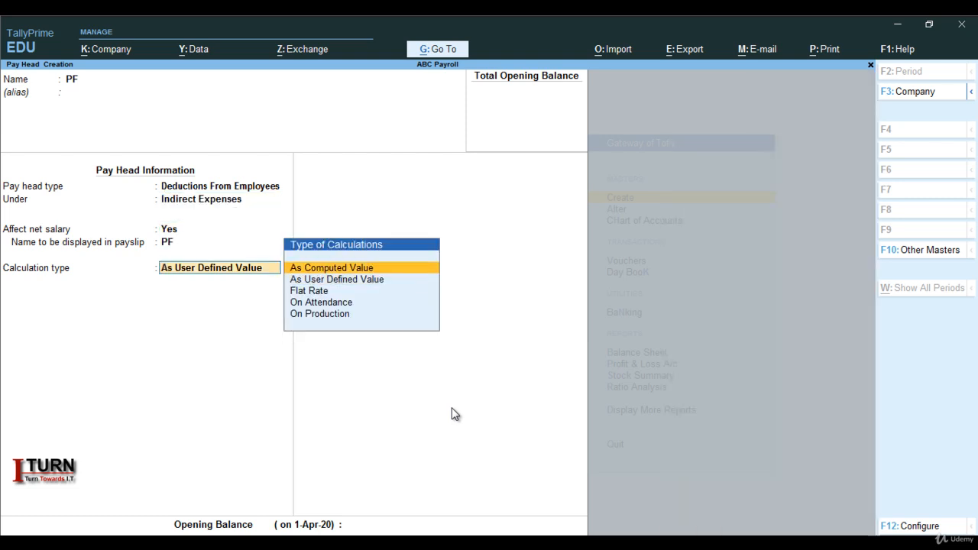
{"action": "key", "text": "Return"}
{"action": "key", "text": "Return"}
Compute PF On Current Earnings Total from 1-Apr-20 with a single 12 percent slab, then save it and leave pay head creation.
{"action": "key", "text": "Return"}
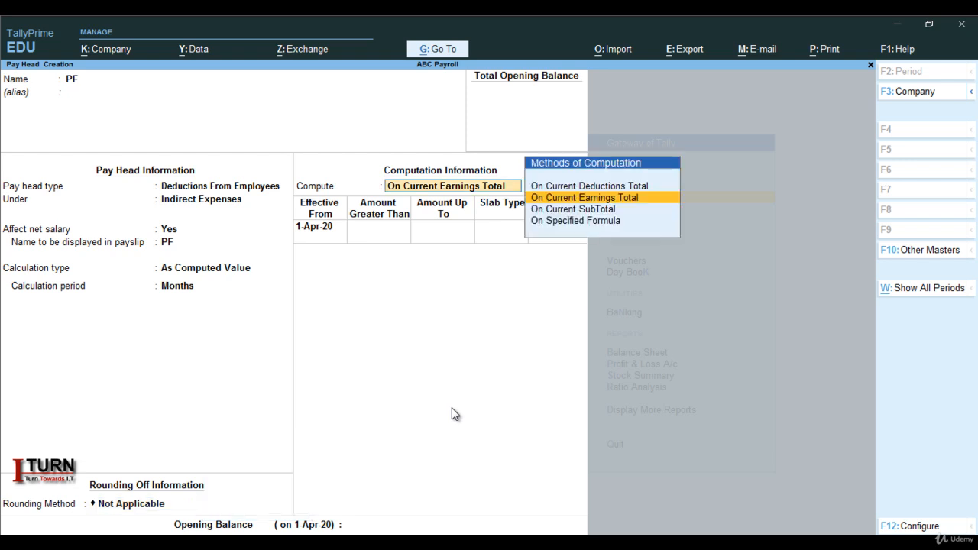
{"action": "key", "text": "Return"}
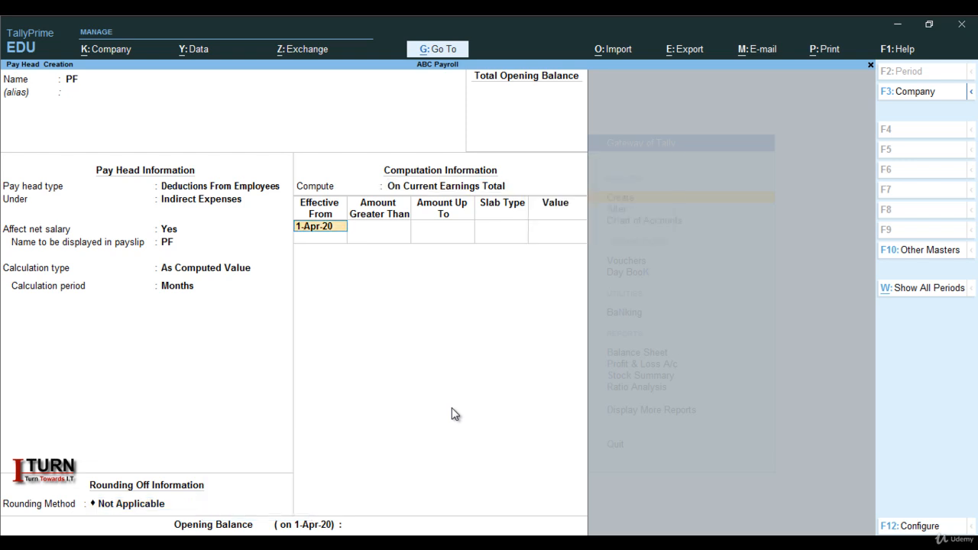
{"action": "key", "text": "Return"}
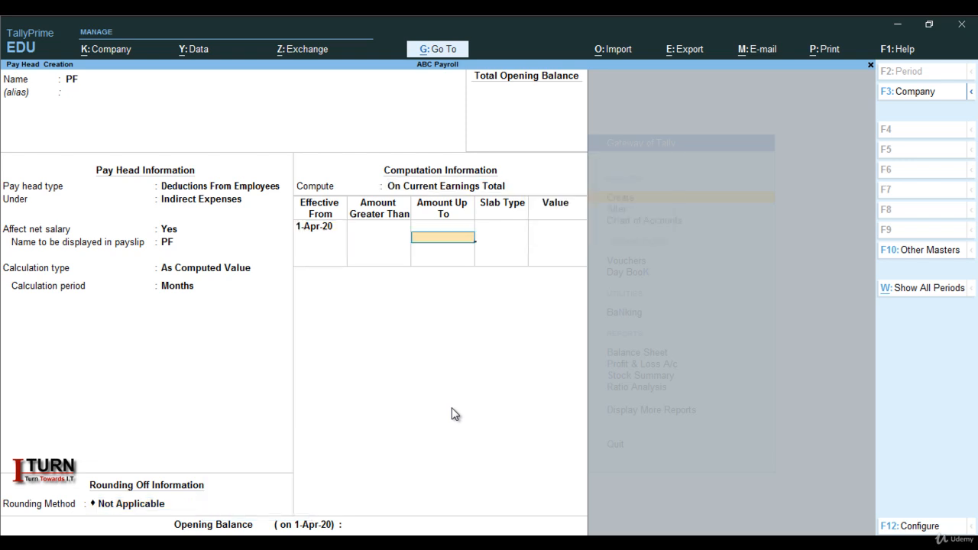
{"action": "key", "text": "Return"}
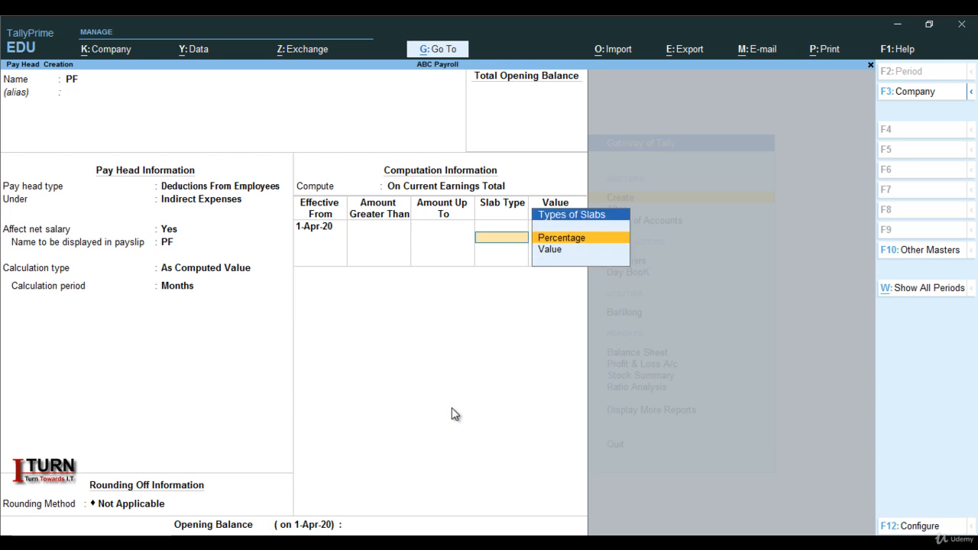
{"action": "key", "text": "Return"}
{"action": "type", "text": "12"}
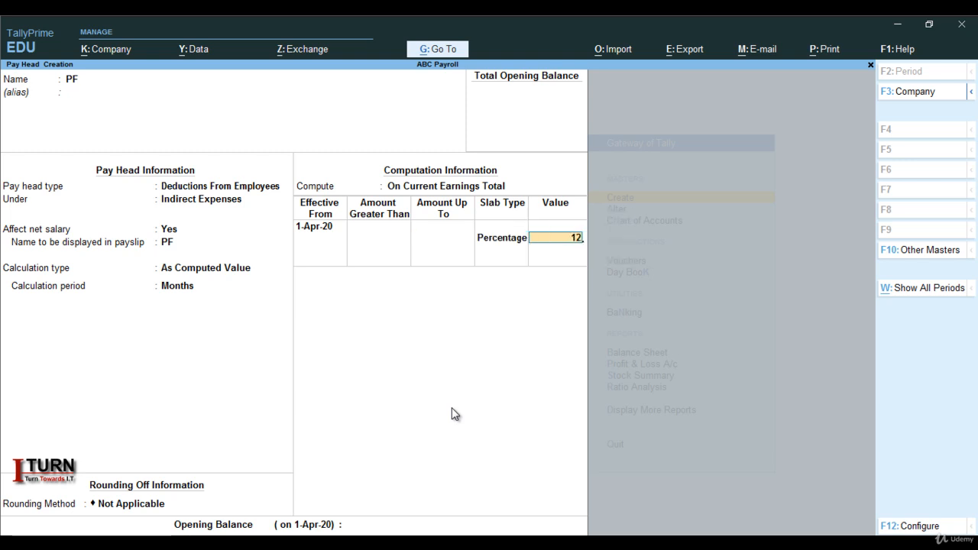
{"action": "key", "text": "Return"}
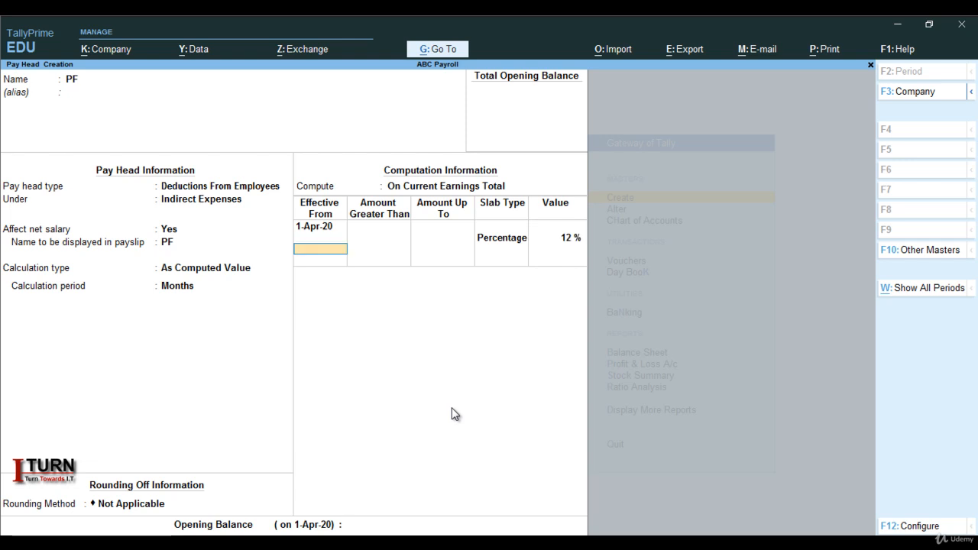
{"action": "key", "text": "Return"}
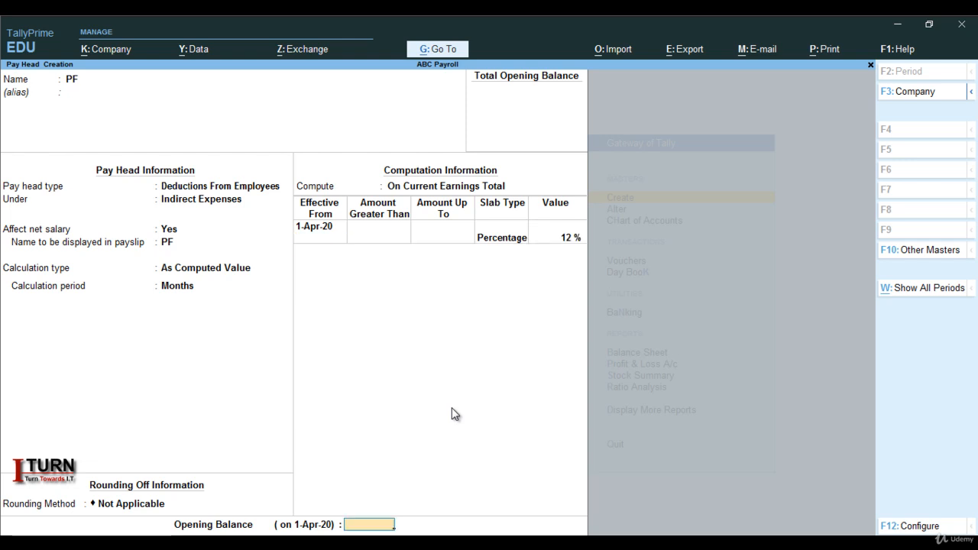
{"action": "key", "text": "Return"}
{"action": "key", "text": "Return"}
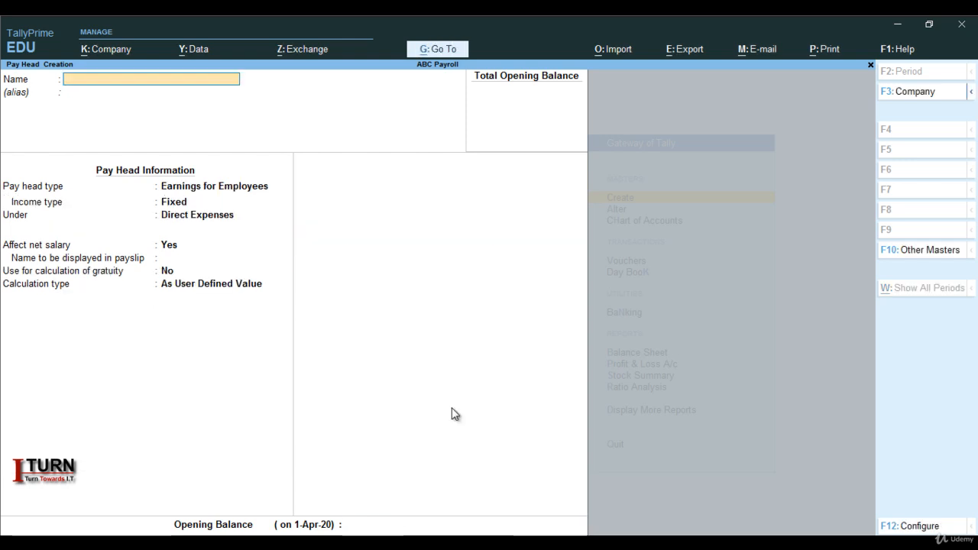
{"action": "key", "text": "Escape"}
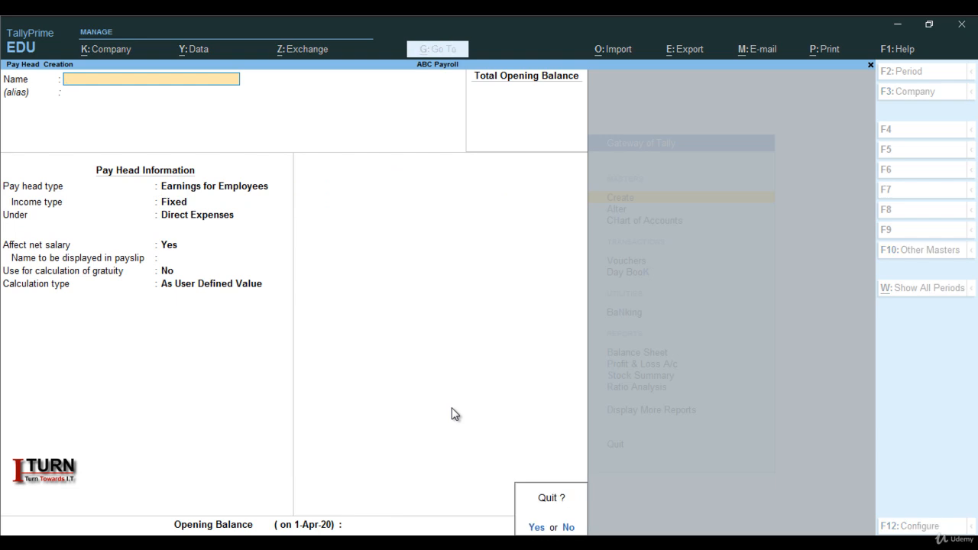
{"action": "key", "text": "Return"}
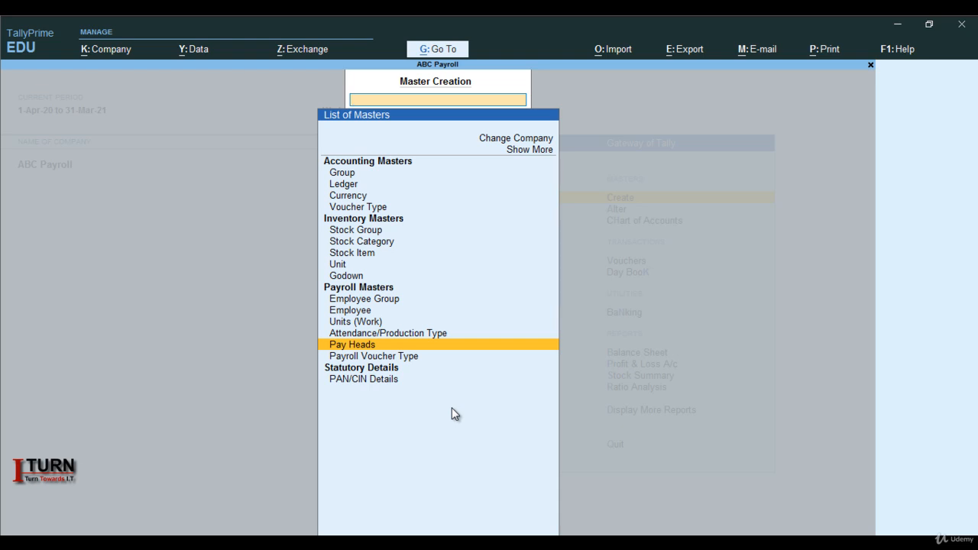
Create an employee group named Marketing under Primary without defining salary details.
{"action": "key", "text": "Up"}
{"action": "key", "text": "Up"}
{"action": "key", "text": "Up"}
{"action": "key", "text": "Up"}
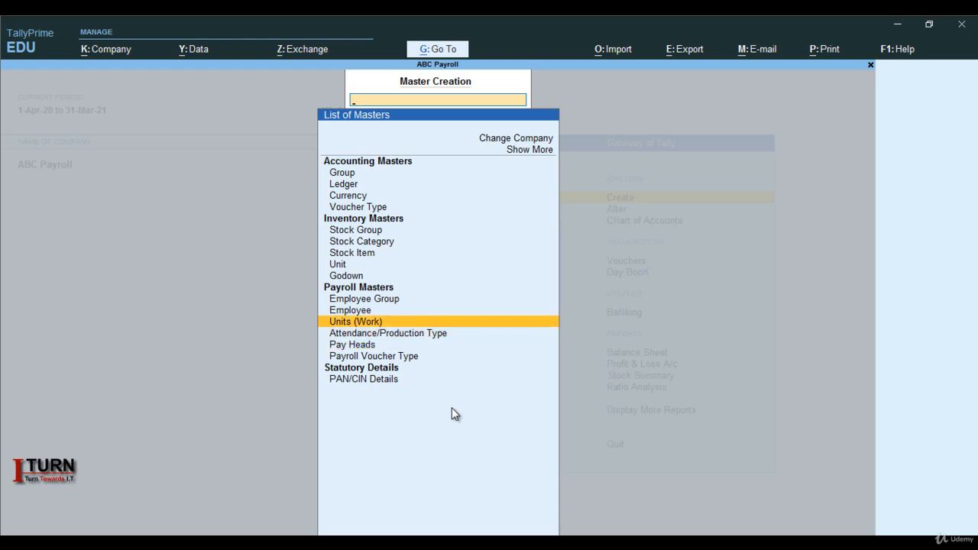
{"action": "key", "text": "Return"}
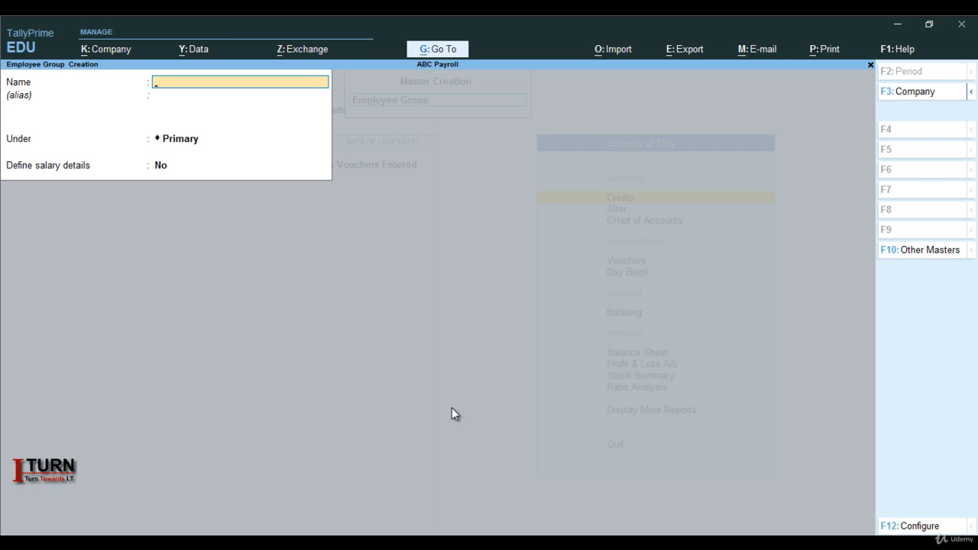
{"action": "type", "text": "Mar"}
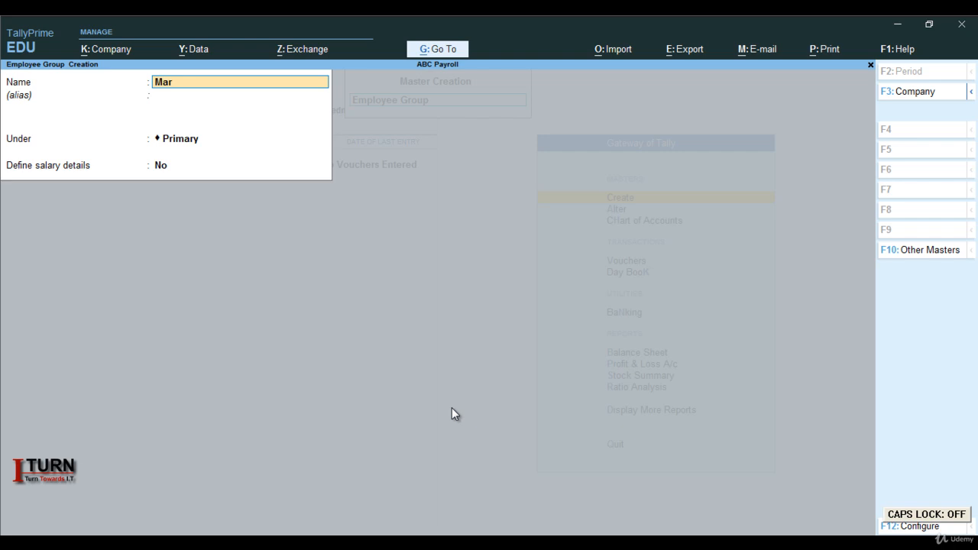
{"action": "type", "text": "keting"}
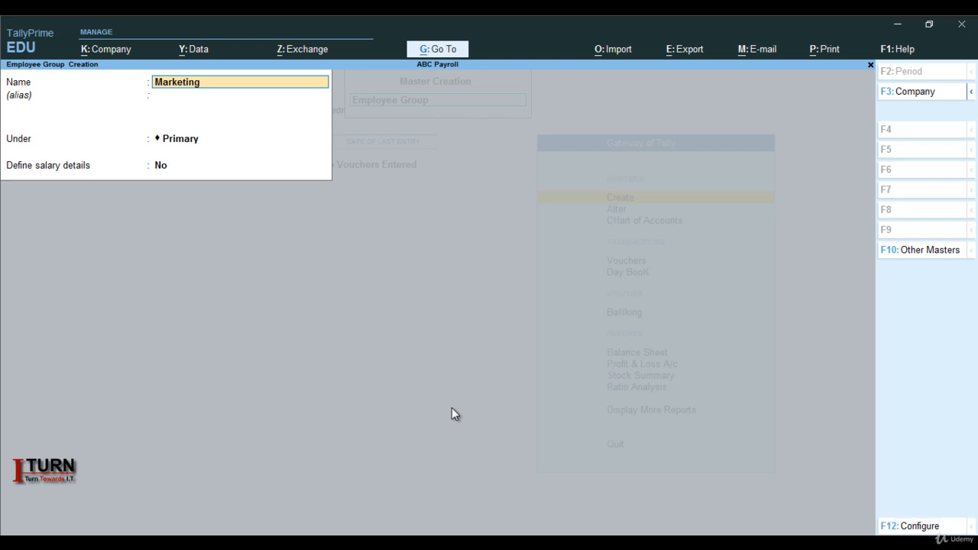
{"action": "key", "text": "Return"}
{"action": "key", "text": "Return"}
{"action": "key", "text": "Return"}
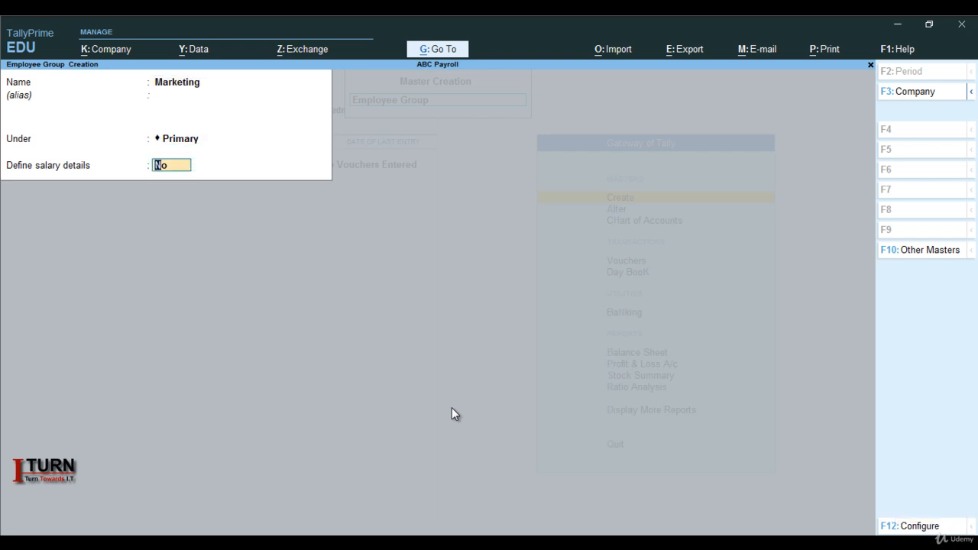
{"action": "key", "text": "Return"}
Create a second employee group named HR under Primary without salary details, then leave employee group creation.
{"action": "key", "text": "Return"}
{"action": "key", "text": "Caps_Lock"}
{"action": "type", "text": "HR"}
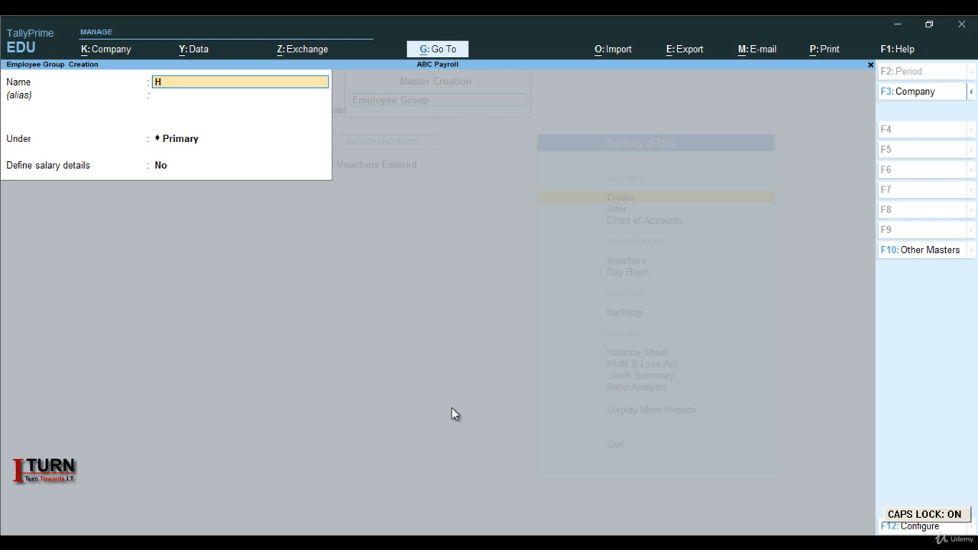
{"action": "key", "text": "Return"}
{"action": "key", "text": "Return"}
{"action": "key", "text": "Return"}
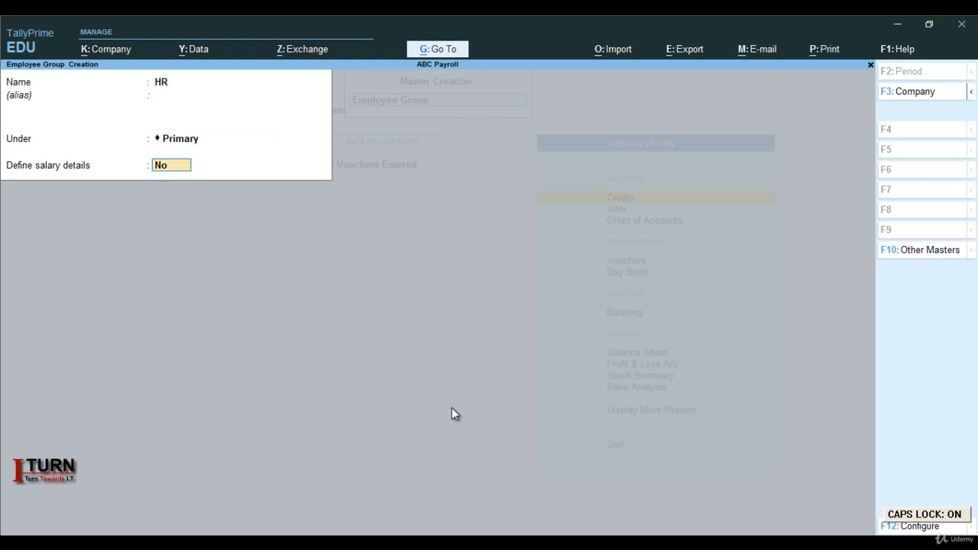
{"action": "key", "text": "Return"}
{"action": "key", "text": "Return"}
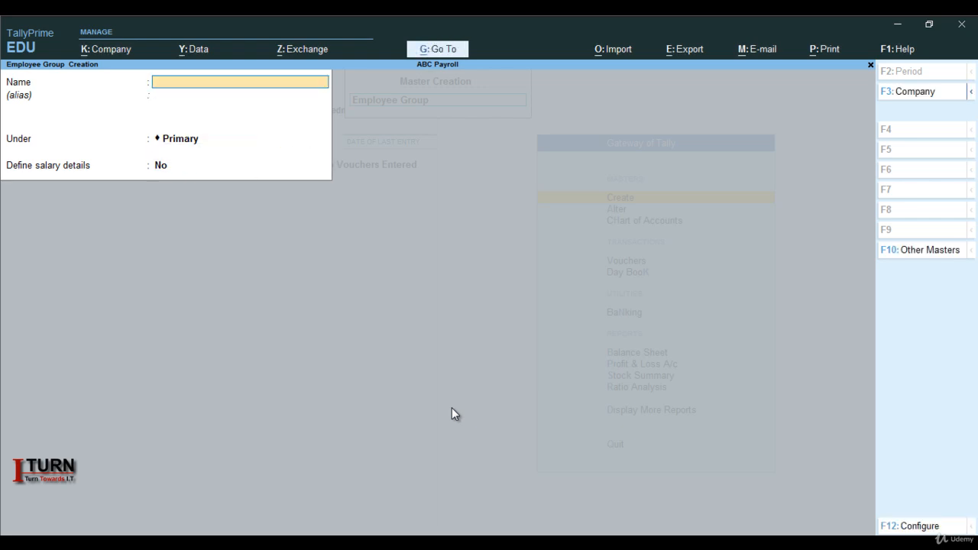
{"action": "key", "text": "Escape"}
{"action": "key", "text": "Return"}
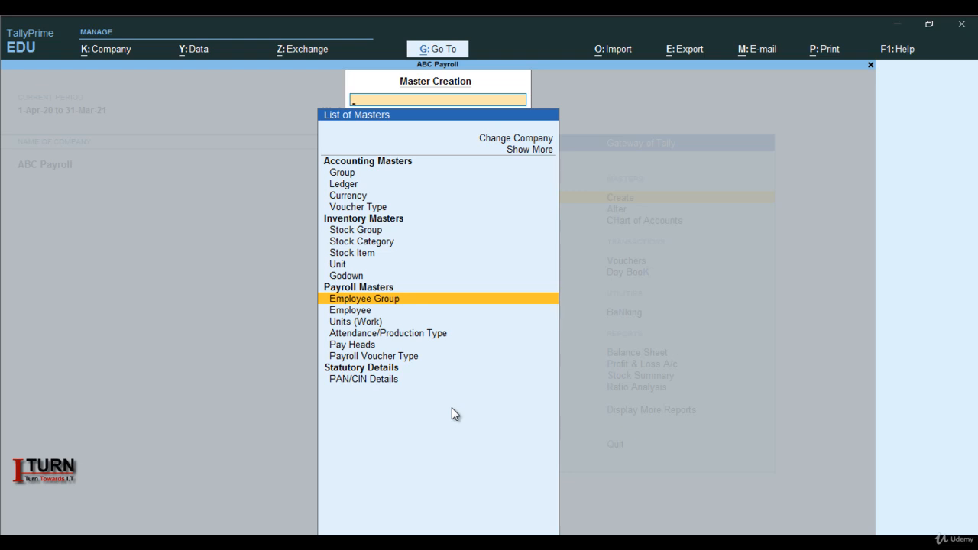
Start a new employee master with the employee's name, placed under Primary with 1-Apr-2020 as the date of joining.
{"action": "key", "text": "Down"}
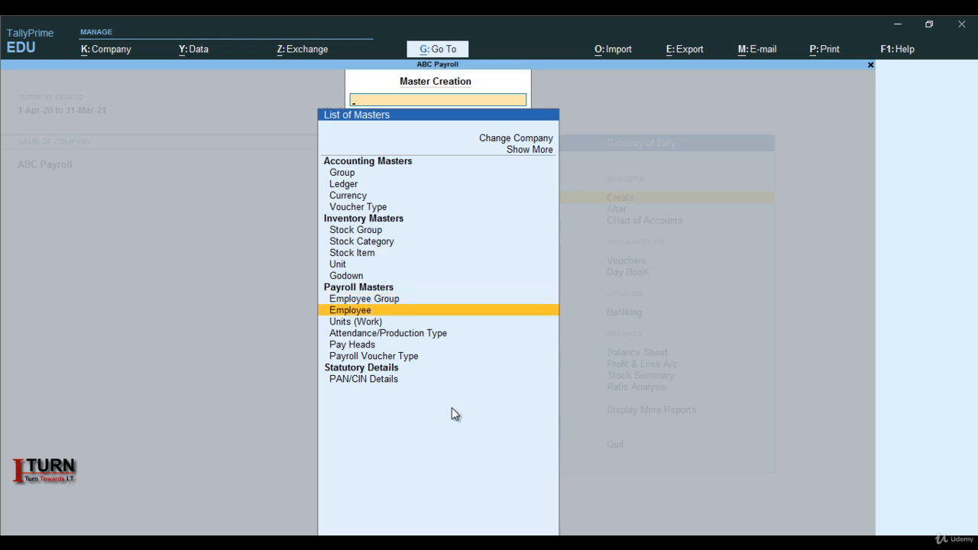
{"action": "key", "text": "Return"}
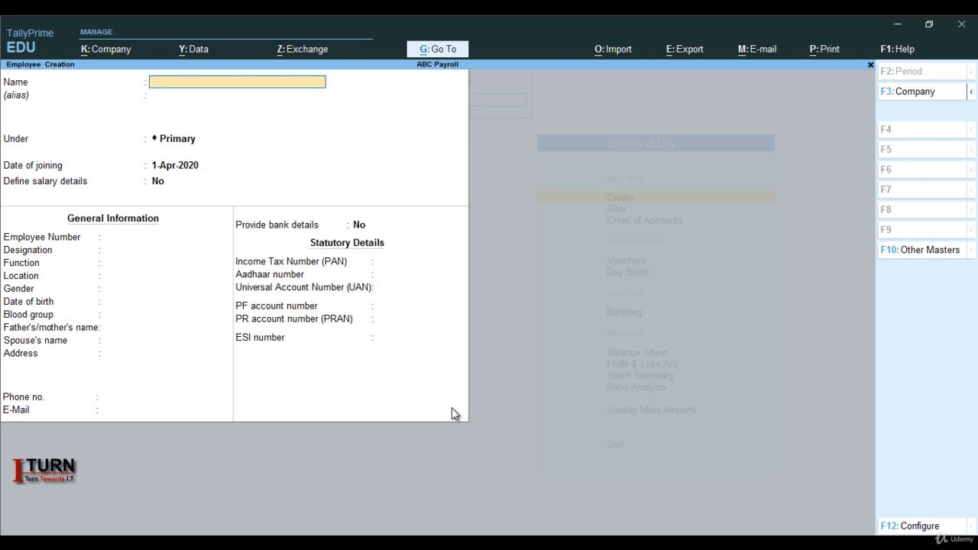
{"action": "type", "text": "Shyam"}
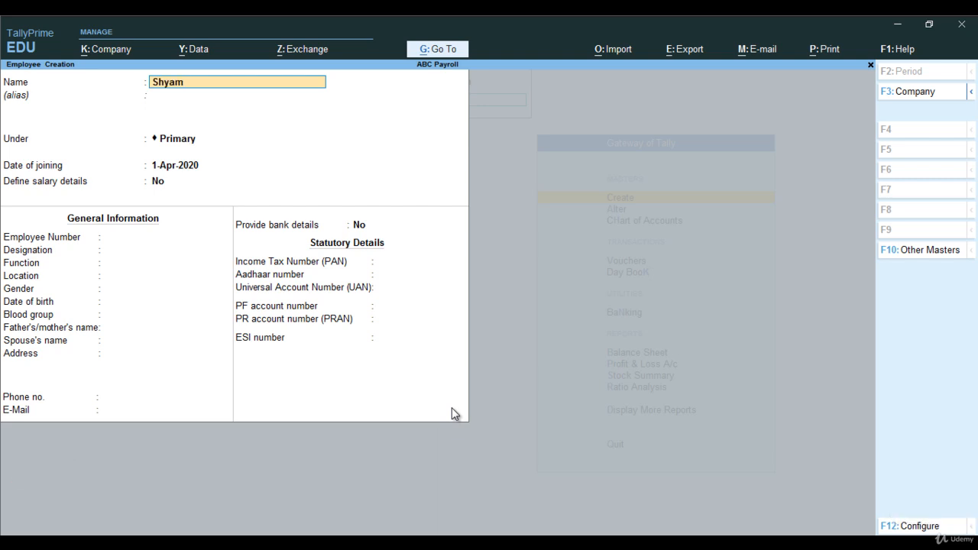
{"action": "key", "text": "Return"}
{"action": "key", "text": "Return"}
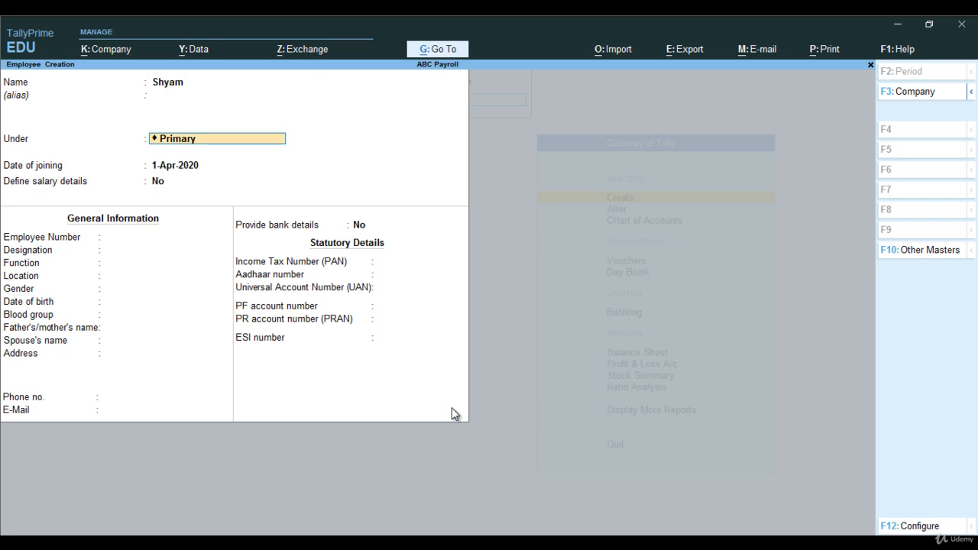
{"action": "key", "text": "Return"}
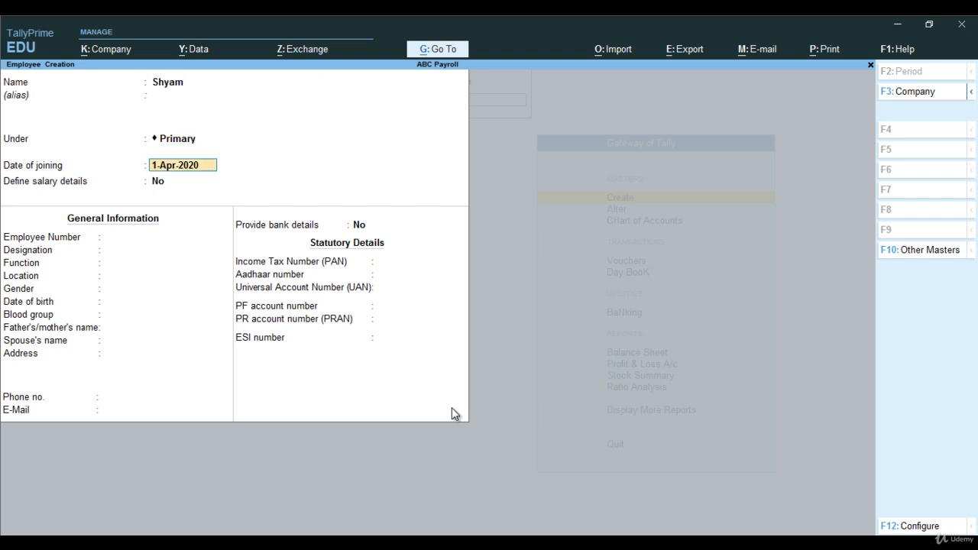
{"action": "key", "text": "Return"}
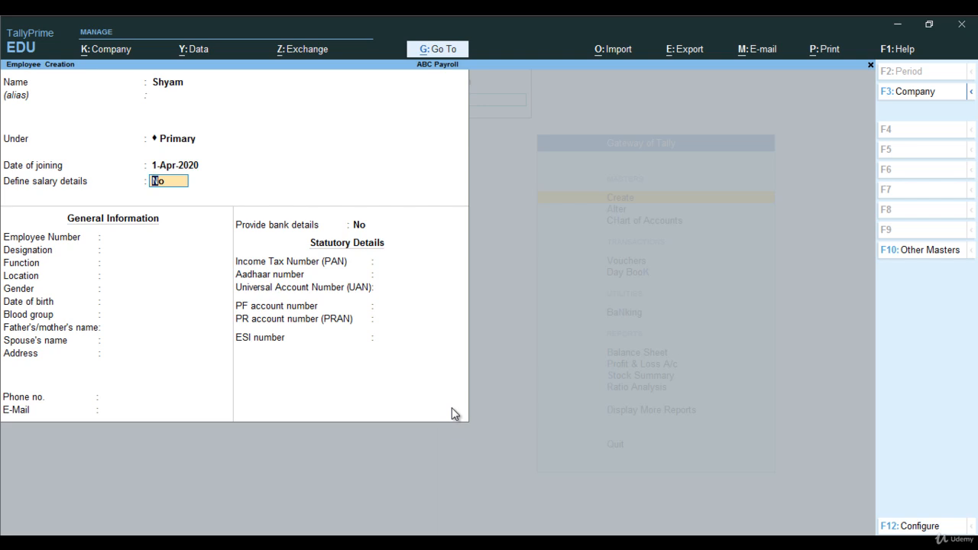
Enable salary details for the employee and add Basic Salary at a rate of 18,000 effective from 1-Apr-20.
{"action": "type", "text": "y"}
{"action": "key", "text": "Return"}
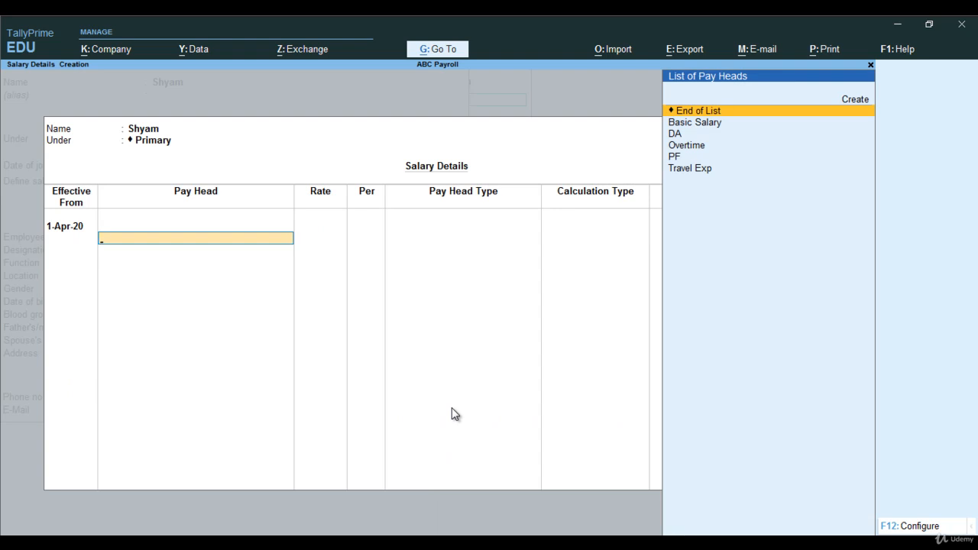
{"action": "key", "text": "Down"}
{"action": "key", "text": "Return"}
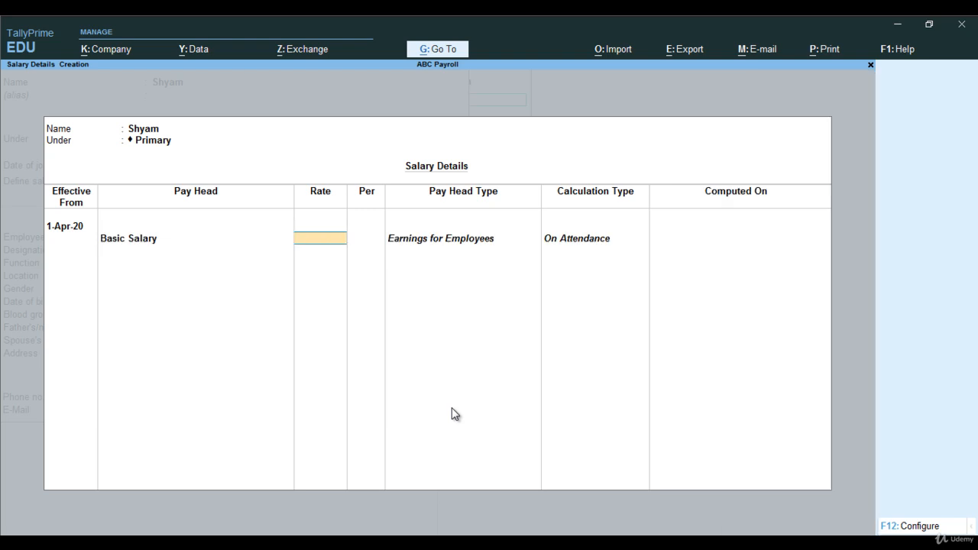
{"action": "type", "text": "18000"}
{"action": "key", "text": "Return"}
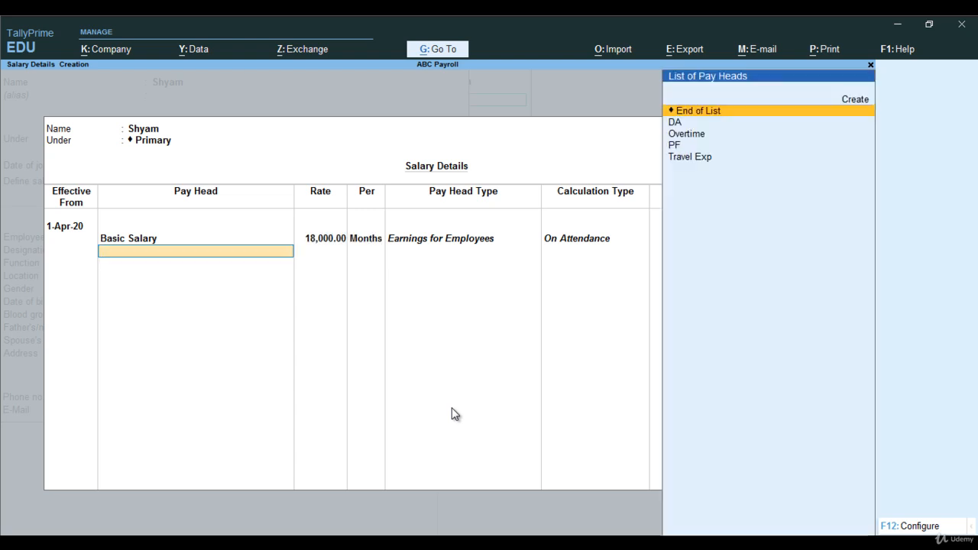
Add the DA pay head and Overtime at a rate of 400 per hour to the employee's salary details.
{"action": "key", "text": "Down"}
{"action": "key", "text": "Return"}
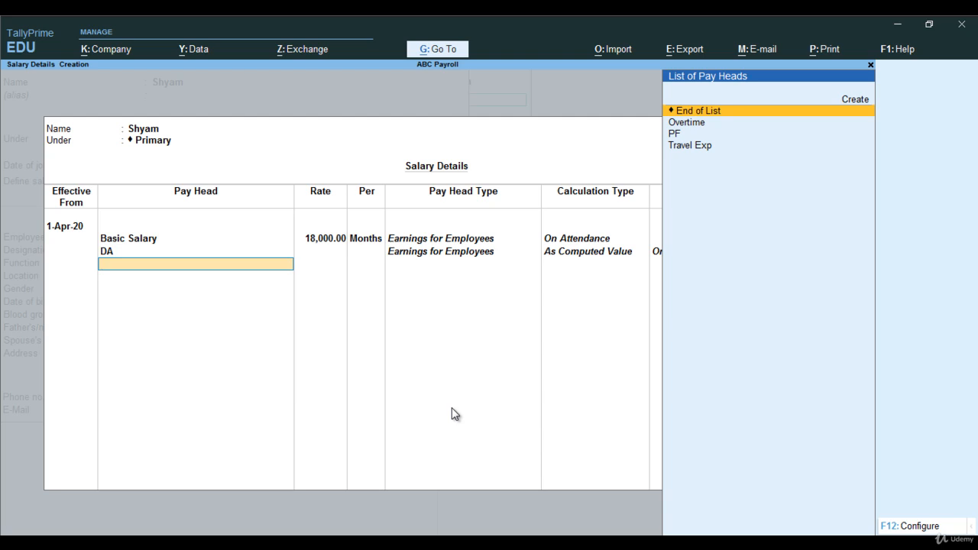
{"action": "key", "text": "Down"}
{"action": "key", "text": "Return"}
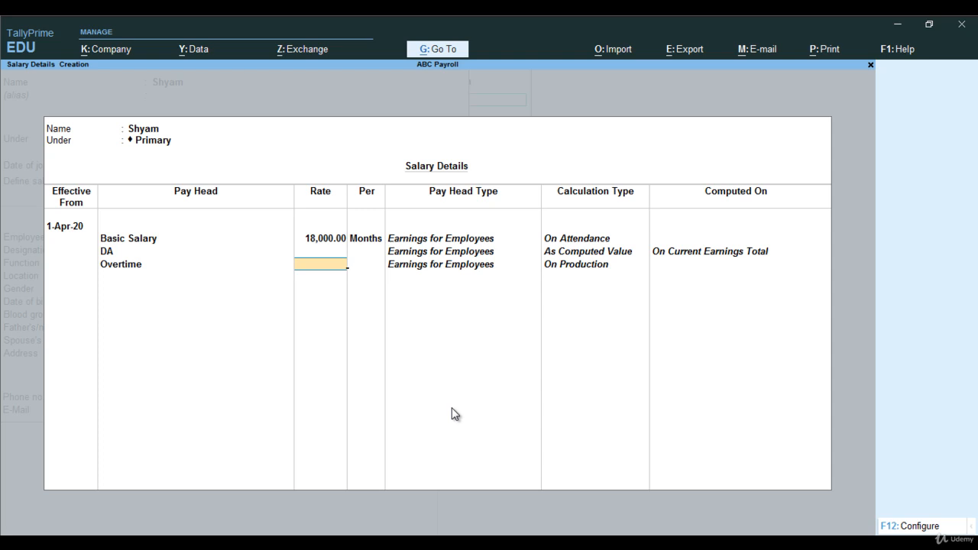
{"action": "type", "text": "400"}
{"action": "key", "text": "Return"}
{"action": "key", "text": "Return"}
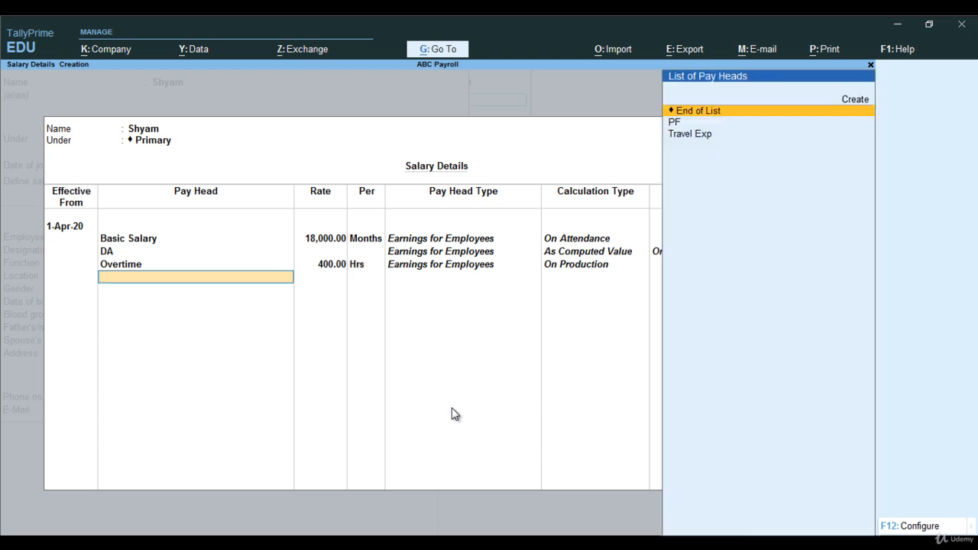
Add the PF pay head and Travel Exp at a rate of 1,500 to the employee's salary details.
{"action": "key", "text": "Down"}
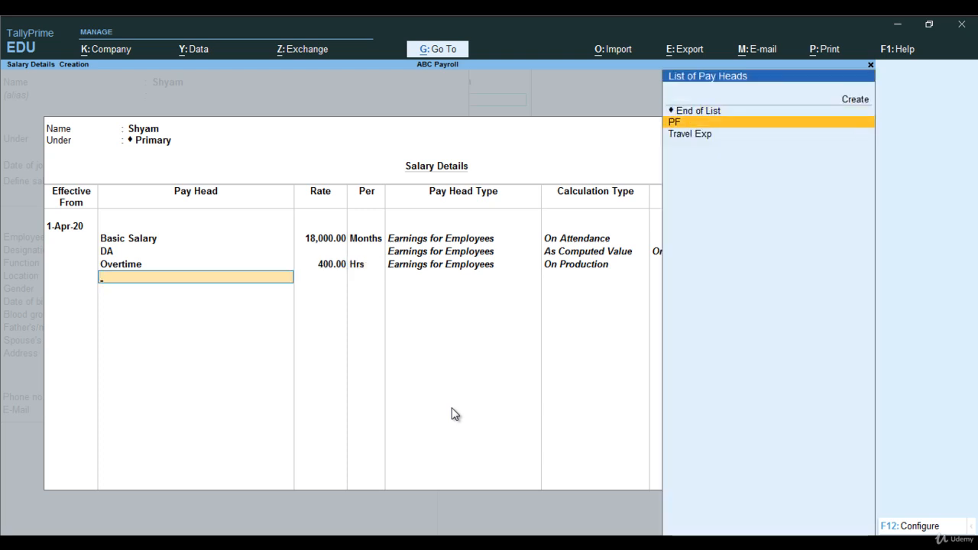
{"action": "key", "text": "Return"}
{"action": "key", "text": "Down"}
{"action": "key", "text": "Return"}
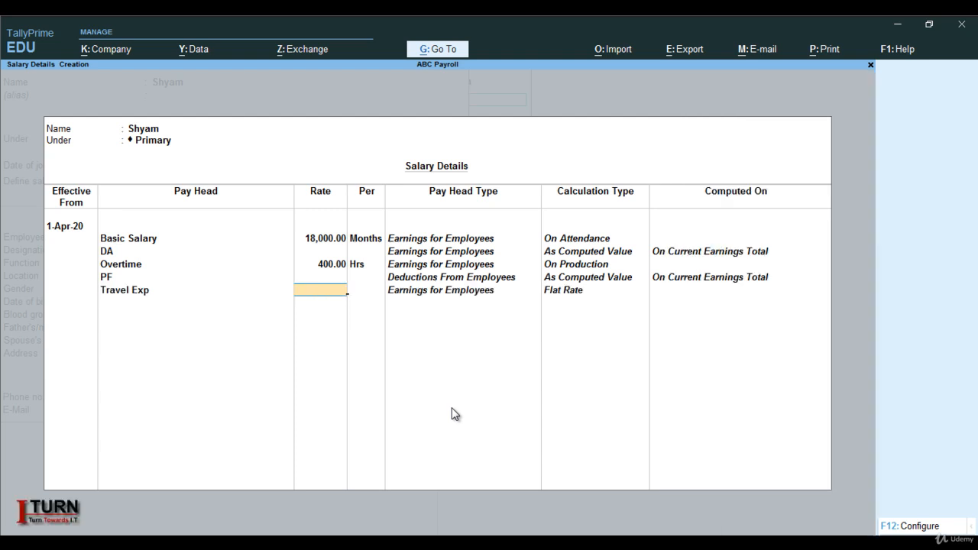
{"action": "type", "text": "1500"}
{"action": "key", "text": "Return"}
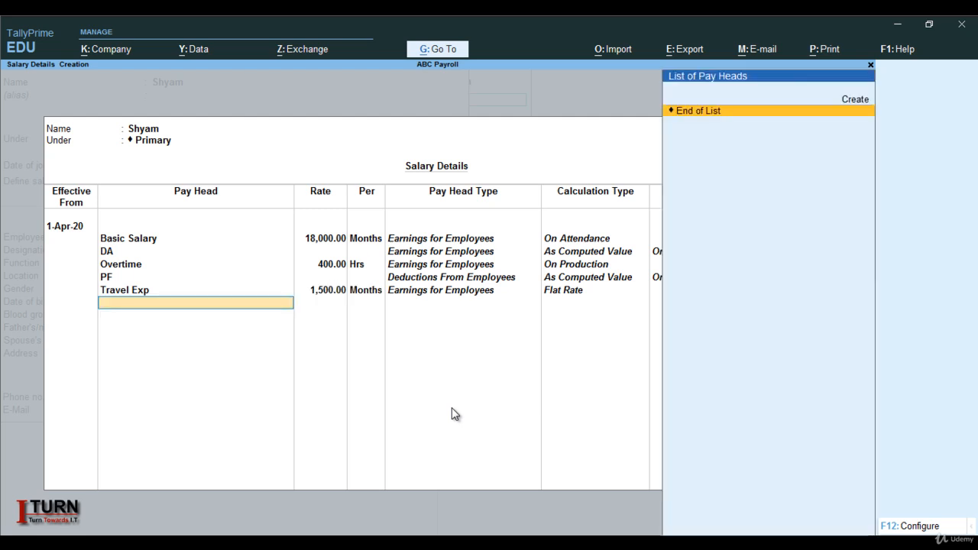
End the pay head list, accept the salary details and enter the employee number in the general information.
{"action": "key", "text": "Return"}
{"action": "key", "text": "Return"}
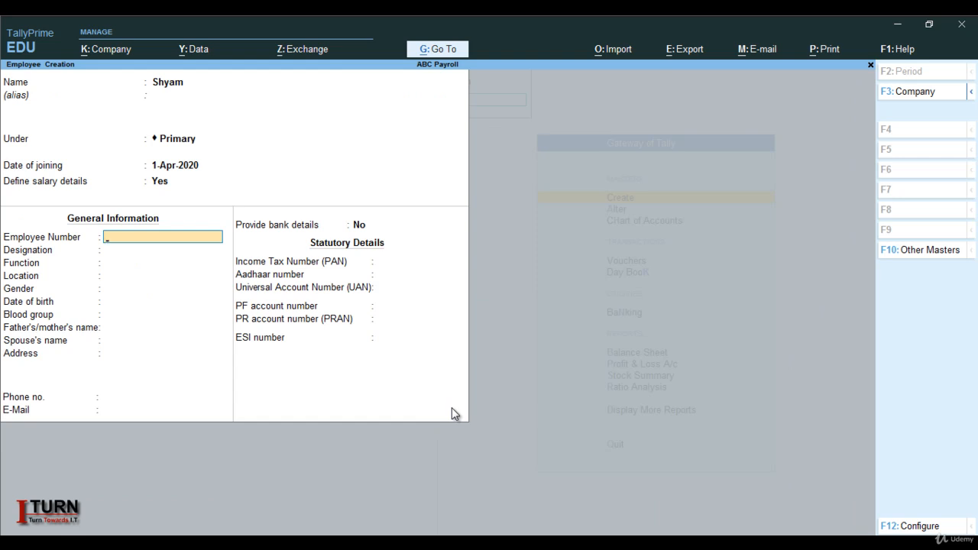
{"action": "type", "text": "1001"}
{"action": "key", "text": "Return"}
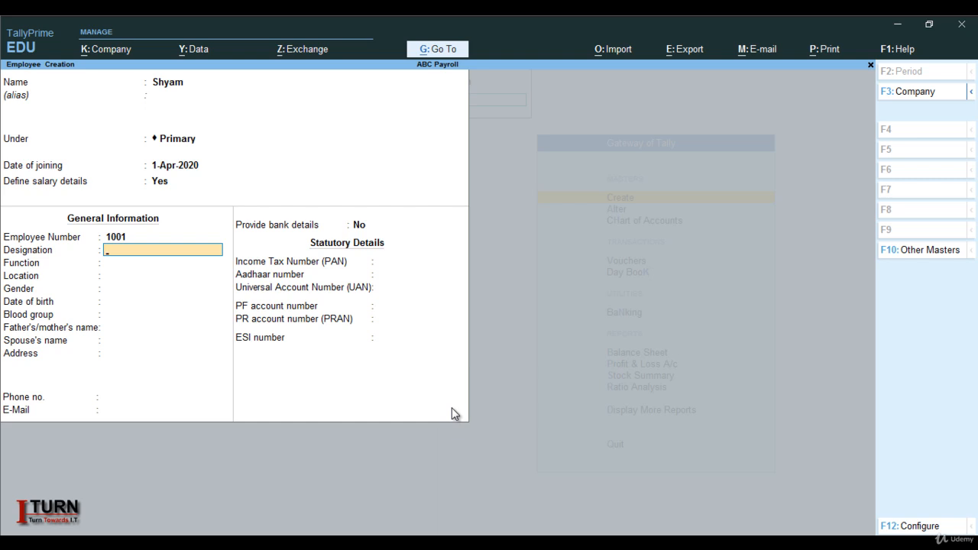
Enter the employee's designation as Marketing Exe.
{"action": "type", "text": "Marketing Exe"}
{"action": "key", "text": "BackSpace"}
{"action": "key", "text": "BackSpace"}
{"action": "key", "text": "BackSpace"}
{"action": "type", "text": "e"}
{"action": "key", "text": "BackSpace"}
{"action": "type", "text": "Exe"}
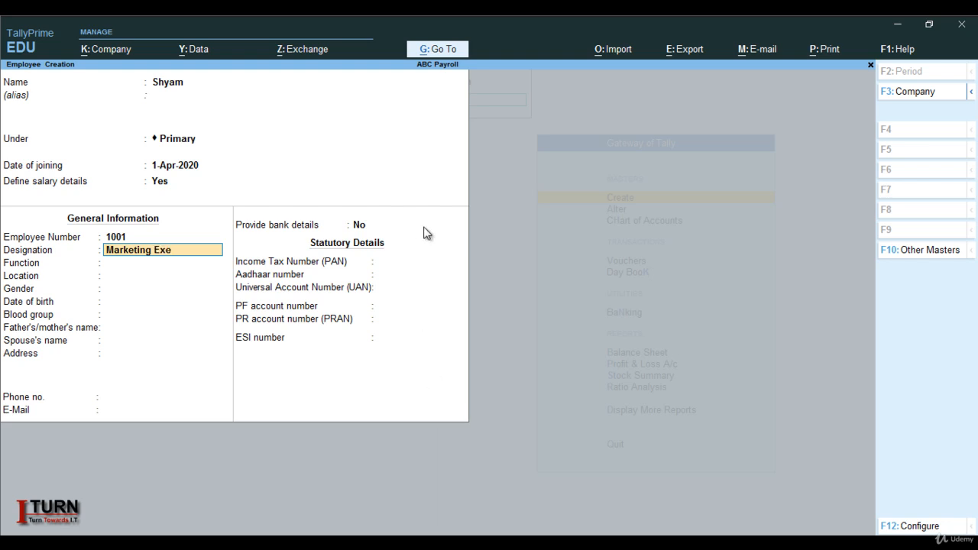
Place the employee under the Marketing group and accept the existing salary details again.
{"action": "left_click", "coordinate": [178, 140]}
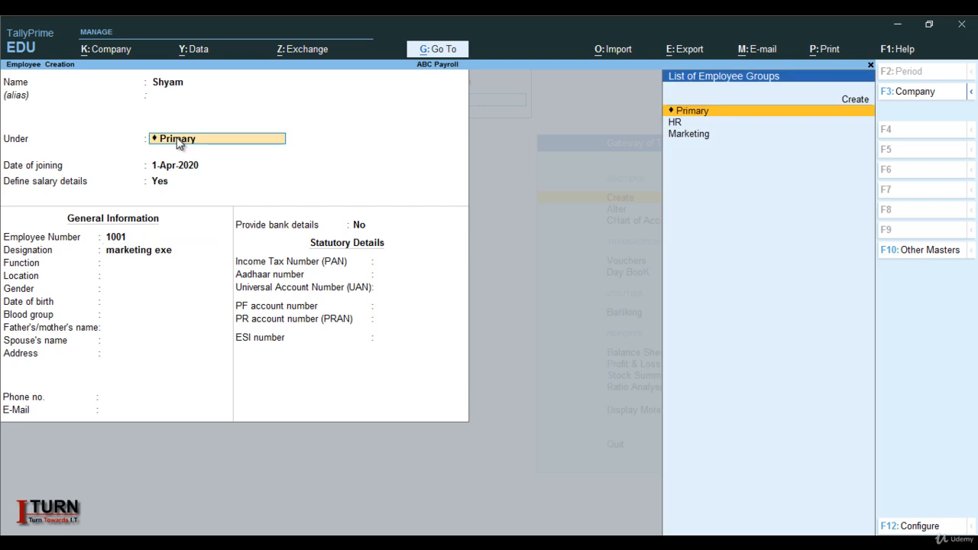
{"action": "key", "text": "Down"}
{"action": "key", "text": "Down"}
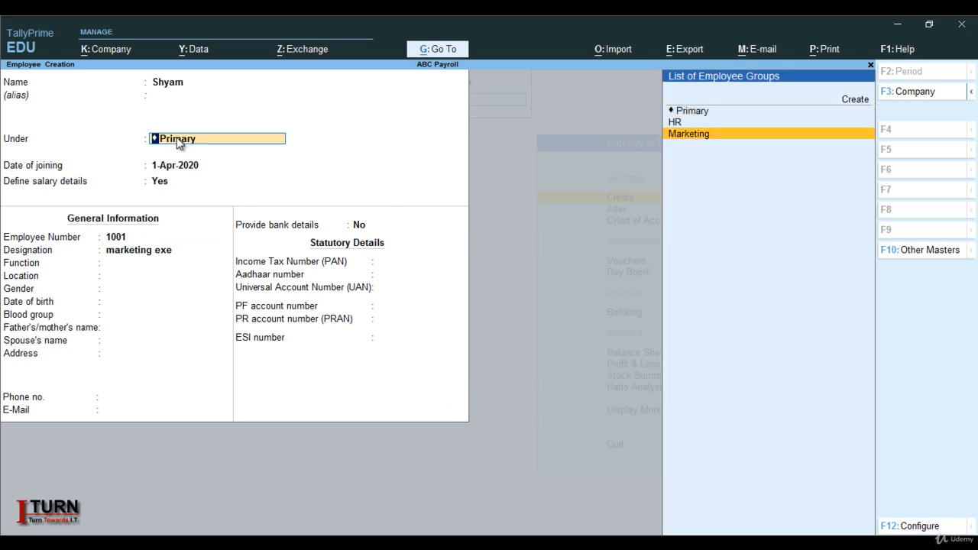
{"action": "key", "text": "Return"}
{"action": "key", "text": "Return"}
{"action": "key", "text": "Return"}
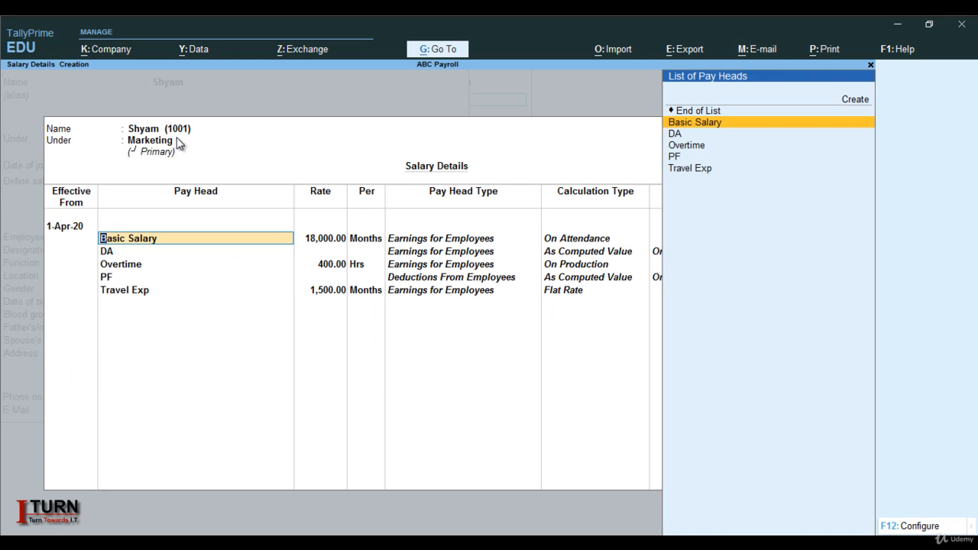
{"action": "key", "text": "Return"}
{"action": "key", "text": "Return"}
{"action": "key", "text": "Return"}
{"action": "key", "text": "Return"}
{"action": "key", "text": "ctrl+a"}
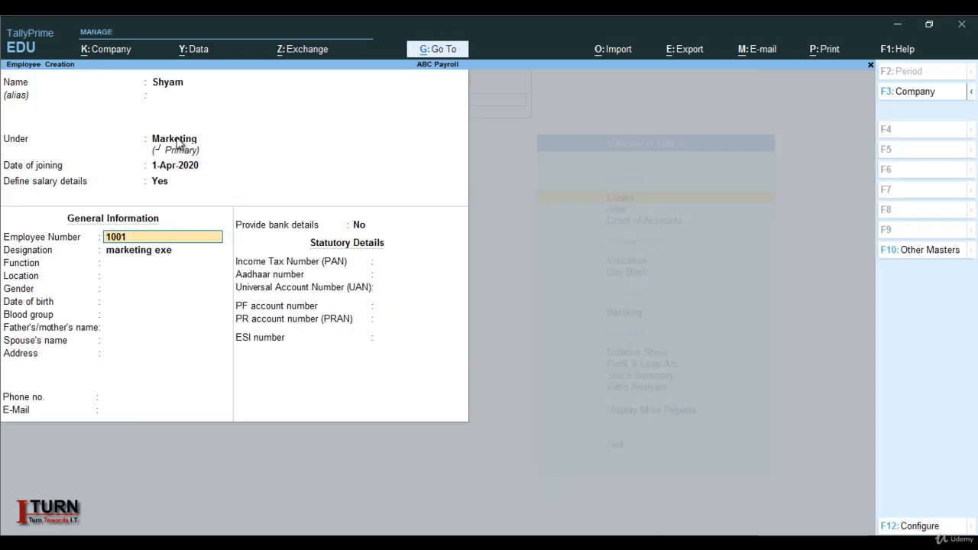
Set the employee's location to Noida and gender to Male, leaving the function blank.
{"action": "key", "text": "Return"}
{"action": "key", "text": "Return"}
{"action": "key", "text": "Return"}
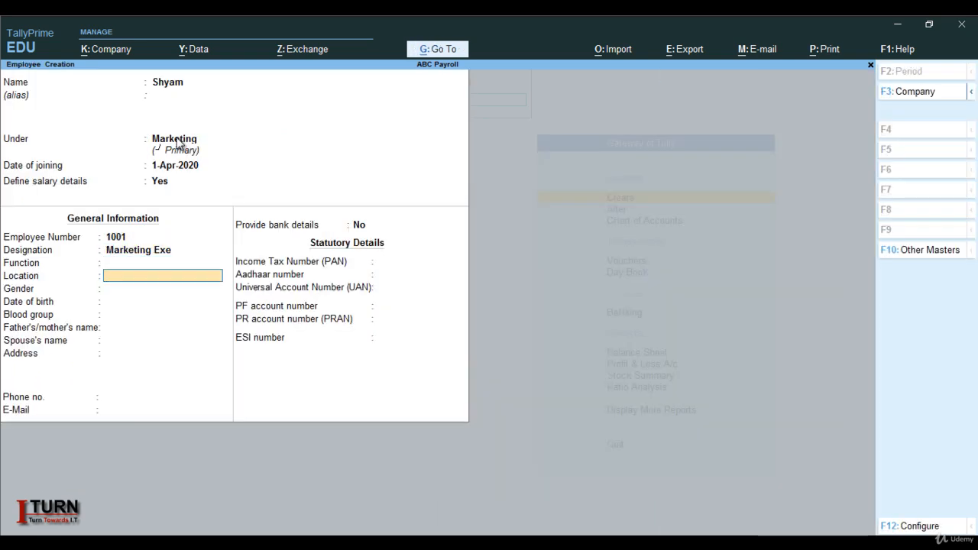
{"action": "key", "text": "Caps_Lock"}
{"action": "type", "text": "No"}
{"action": "type", "text": "ida"}
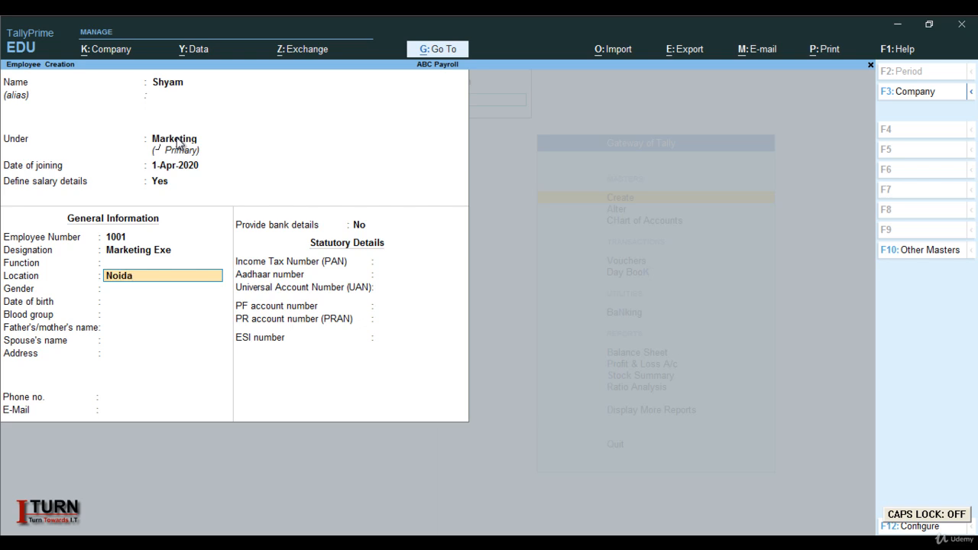
{"action": "key", "text": "Return"}
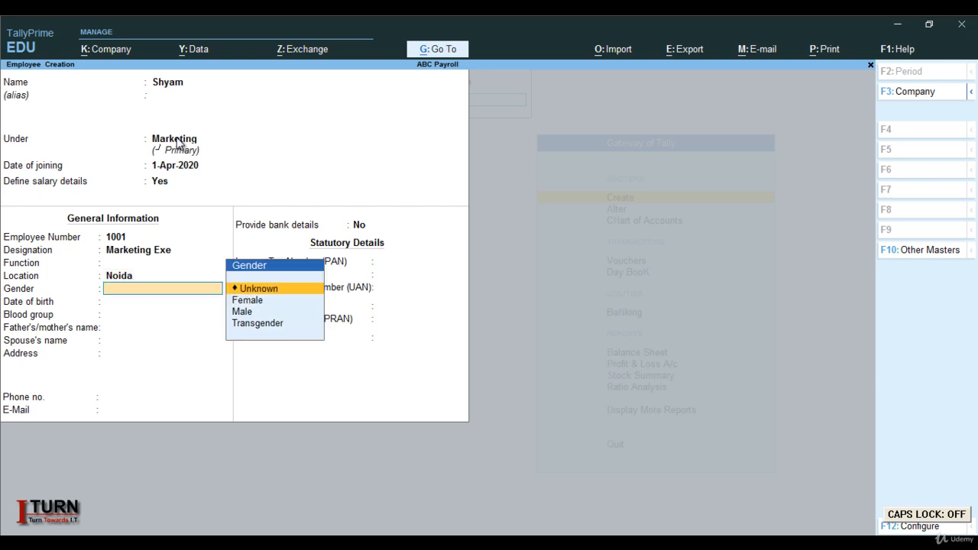
{"action": "key", "text": "Down"}
{"action": "key", "text": "Down"}
{"action": "key", "text": "Return"}
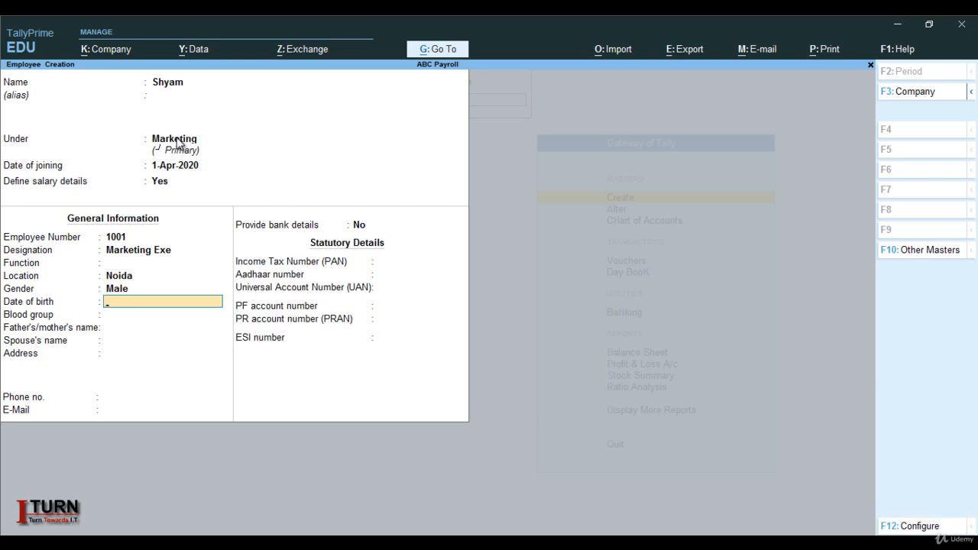
Keep the blood group as Unknown, leave the remaining personal and statutory details blank, and save the employee.
{"action": "key", "text": "Return"}
{"action": "key", "text": "Return"}
{"action": "key", "text": "Return"}
{"action": "key", "text": "Return"}
{"action": "key", "text": "Return"}
{"action": "key", "text": "Return"}
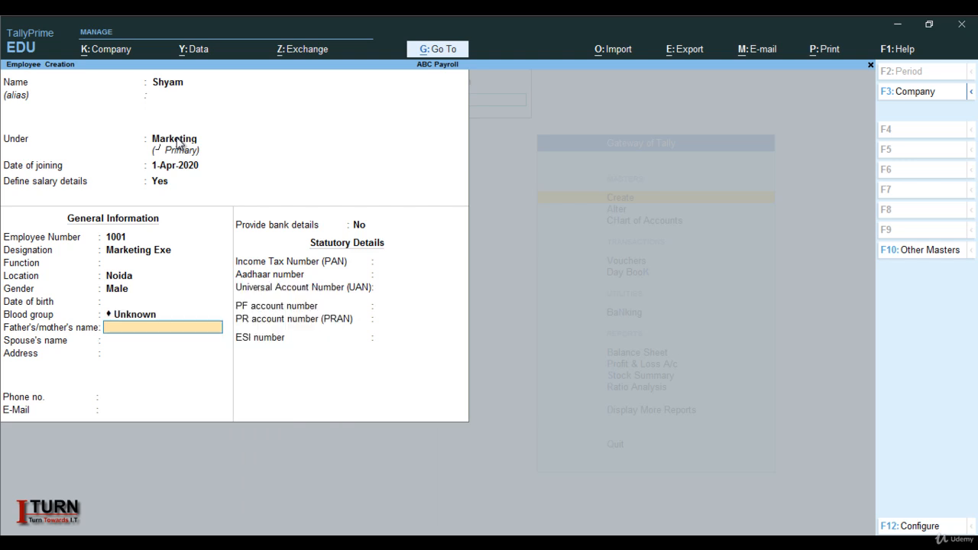
{"action": "key", "text": "Return"}
{"action": "key", "text": "Return"}
{"action": "key", "text": "Return"}
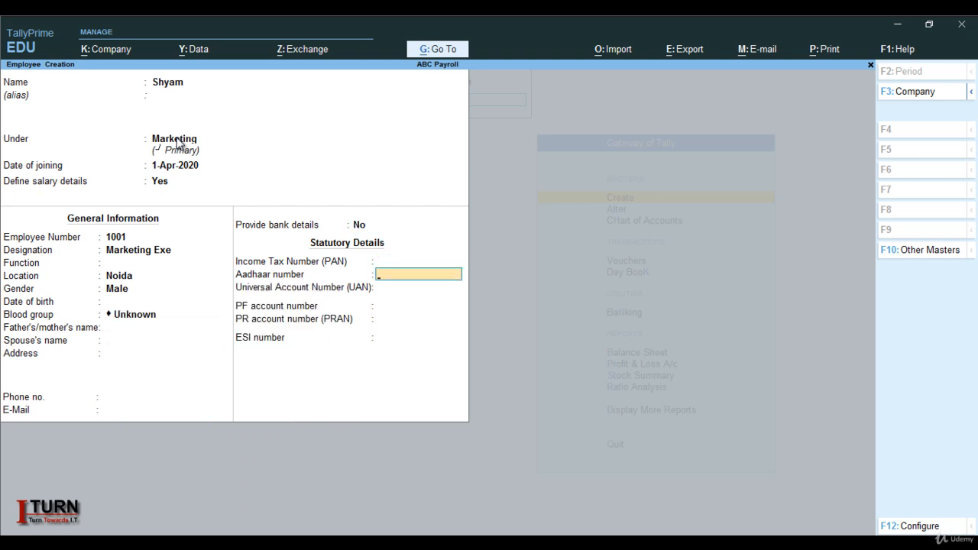
{"action": "key", "text": "Return"}
{"action": "key", "text": "Return"}
{"action": "key", "text": "Return"}
{"action": "key", "text": "Return"}
{"action": "key", "text": "Return"}
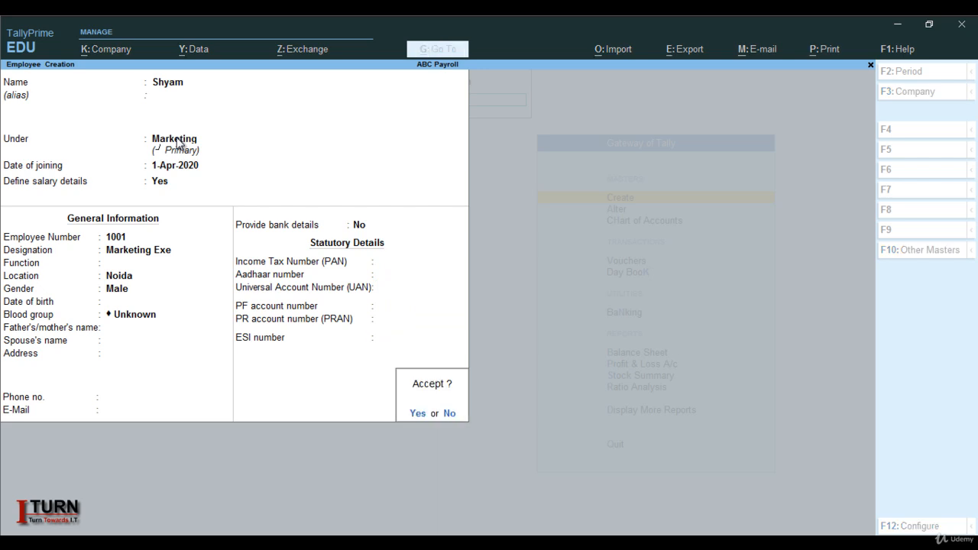
{"action": "key", "text": "Return"}
Enter the second employee's name without an alias and place the employee under the HR group.
{"action": "key", "text": "Caps_Lock"}
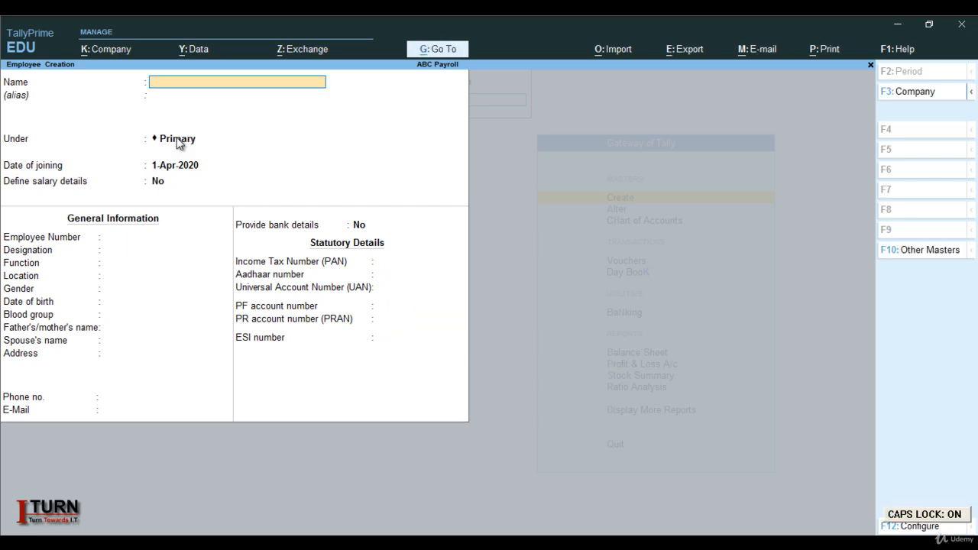
{"action": "type", "text": "K"}
{"action": "key", "text": "Caps_Lock"}
{"action": "type", "text": "avita"}
{"action": "key", "text": "Return"}
{"action": "key", "text": "Return"}
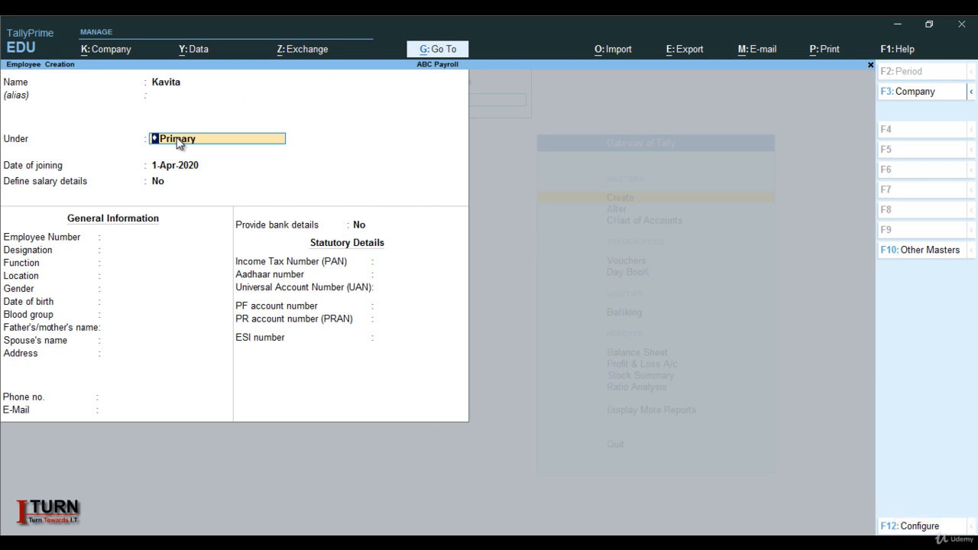
{"action": "type", "text": "H"}
Keep the 1-Apr-2020 joining date, enable salary details and add Basic Salary at a rate of 25,000.
{"action": "key", "text": "Return"}
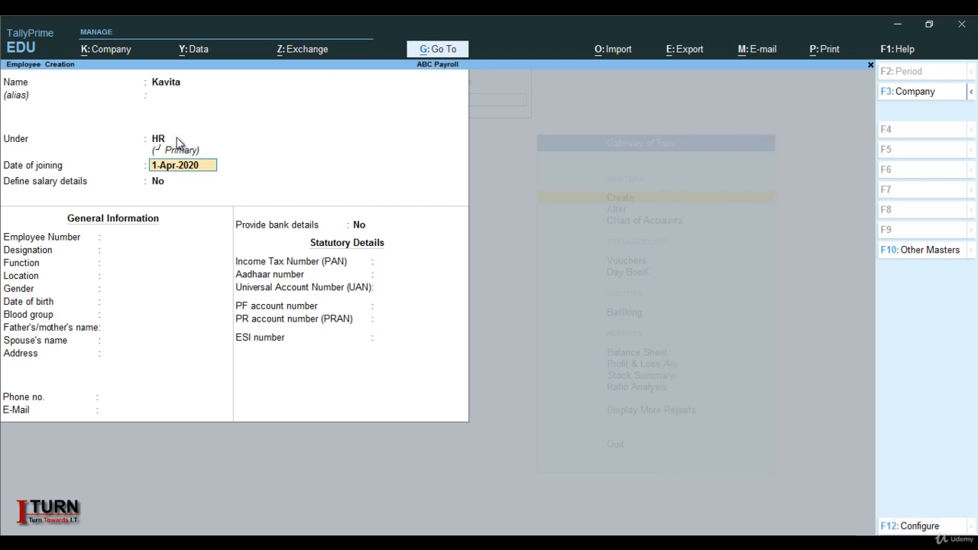
{"action": "key", "text": "Return"}
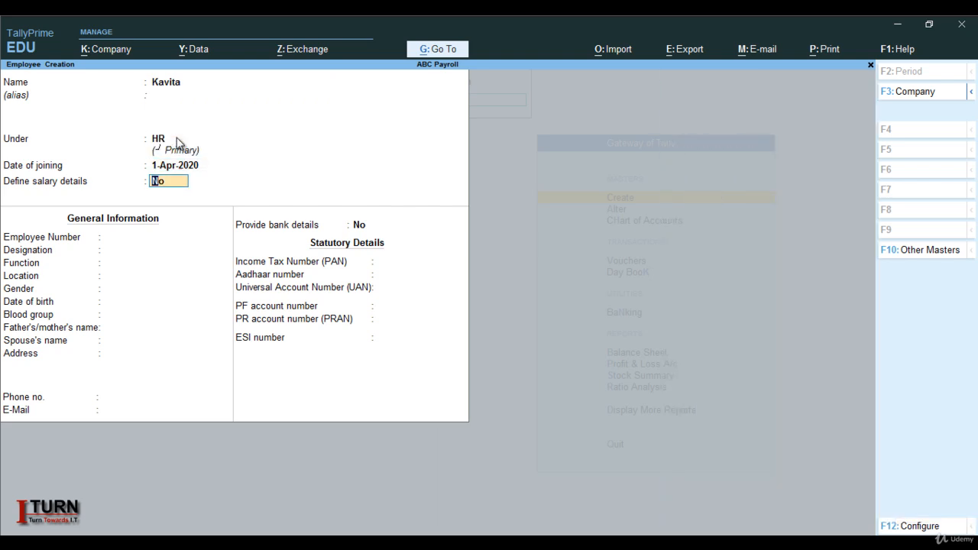
{"action": "type", "text": "y"}
{"action": "key", "text": "Return"}
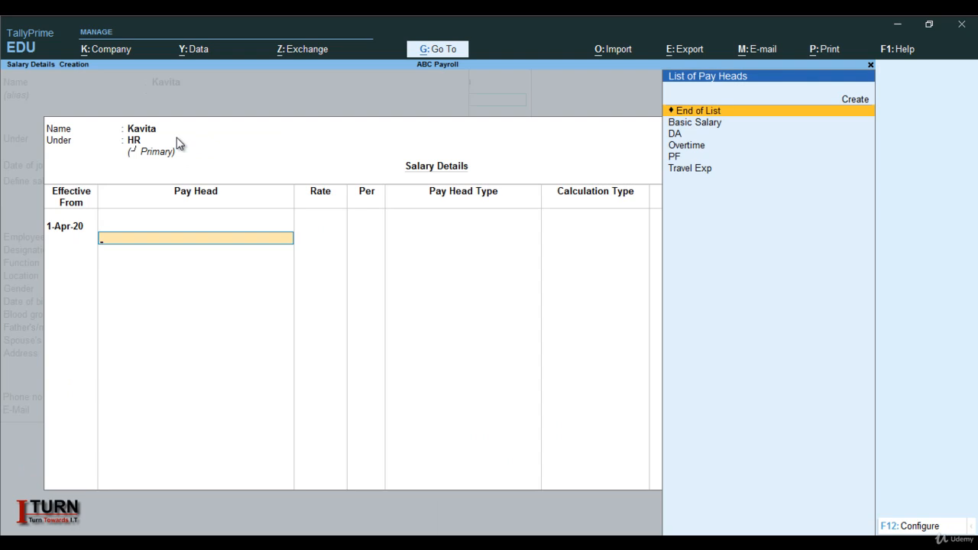
{"action": "key", "text": "Down"}
{"action": "key", "text": "Return"}
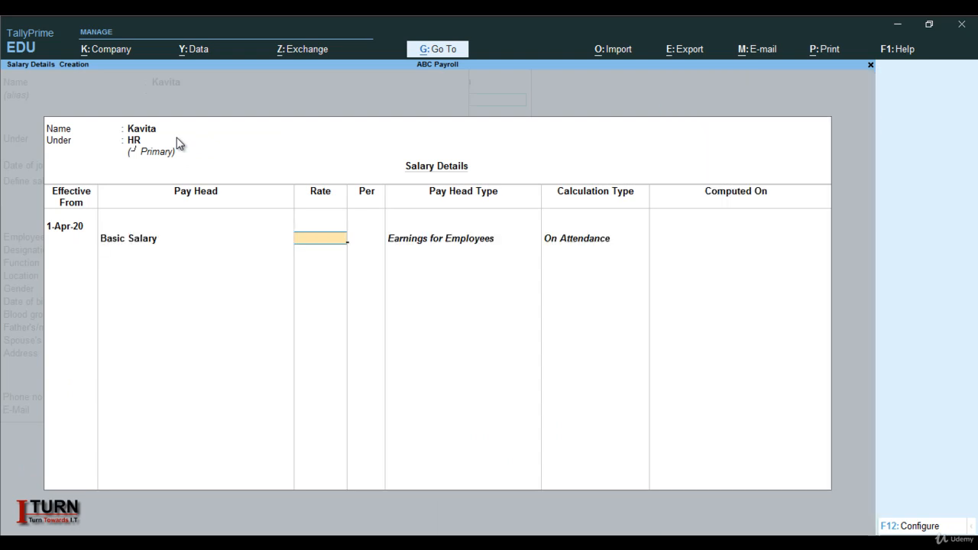
{"action": "type", "text": "25000"}
Add the DA and PF pay heads to the HR employee's salary details.
{"action": "key", "text": "Return"}
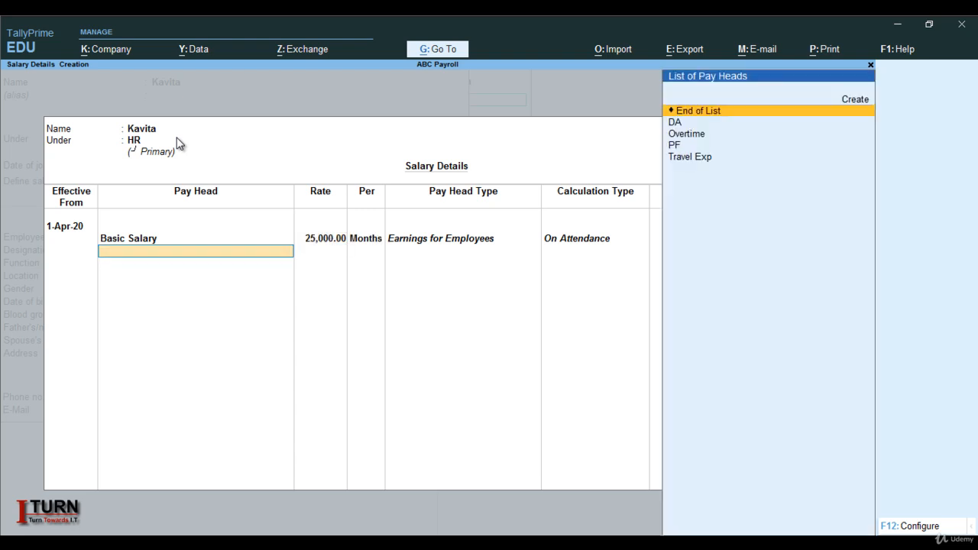
{"action": "key", "text": "Down"}
{"action": "key", "text": "Return"}
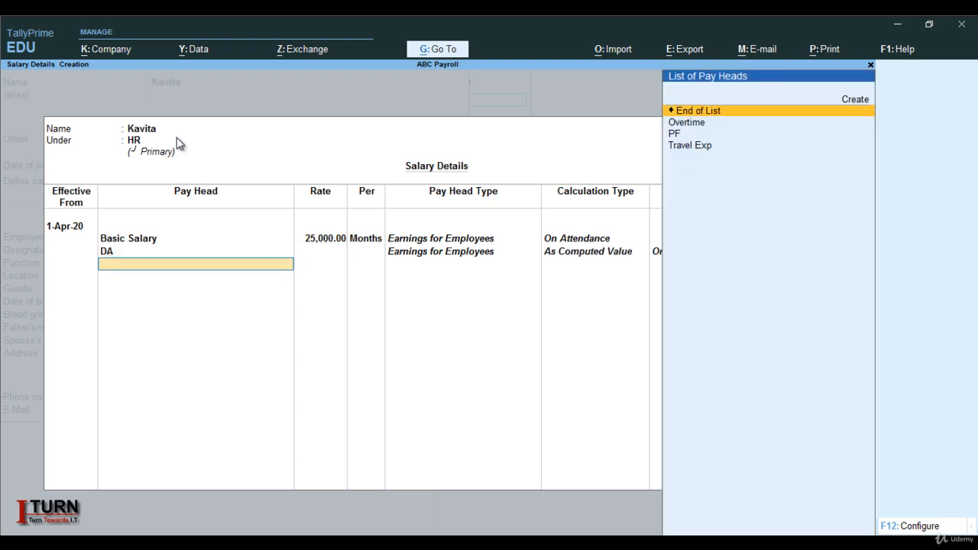
{"action": "key", "text": "Down"}
{"action": "key", "text": "Down"}
{"action": "key", "text": "Return"}
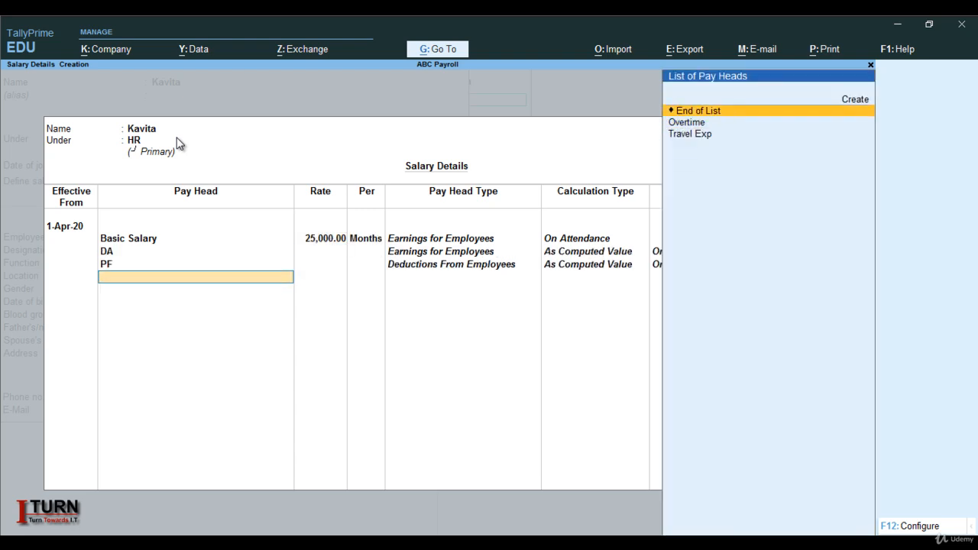
Add the Overtime pay head at a rate of 400 per hour to the HR employee's salary details.
{"action": "key", "text": "Down"}
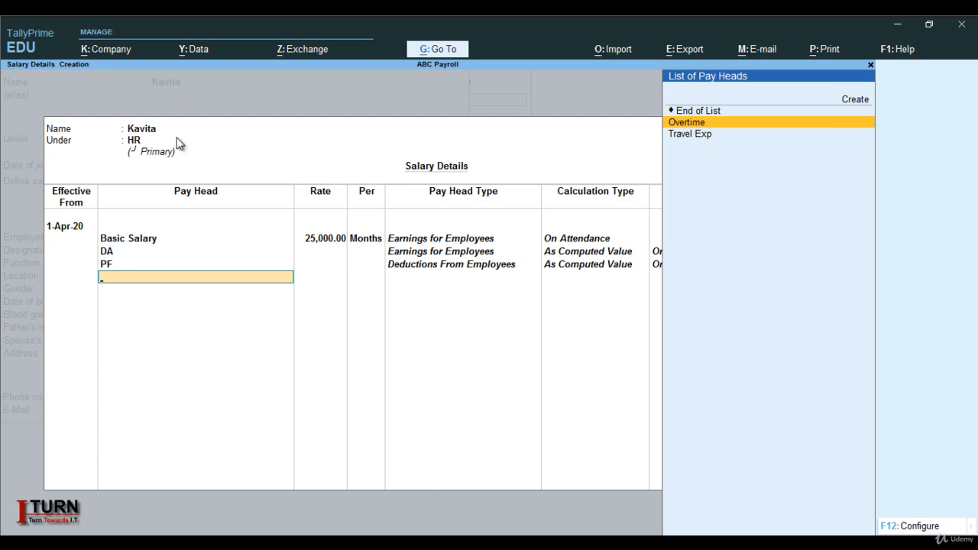
{"action": "key", "text": "Return"}
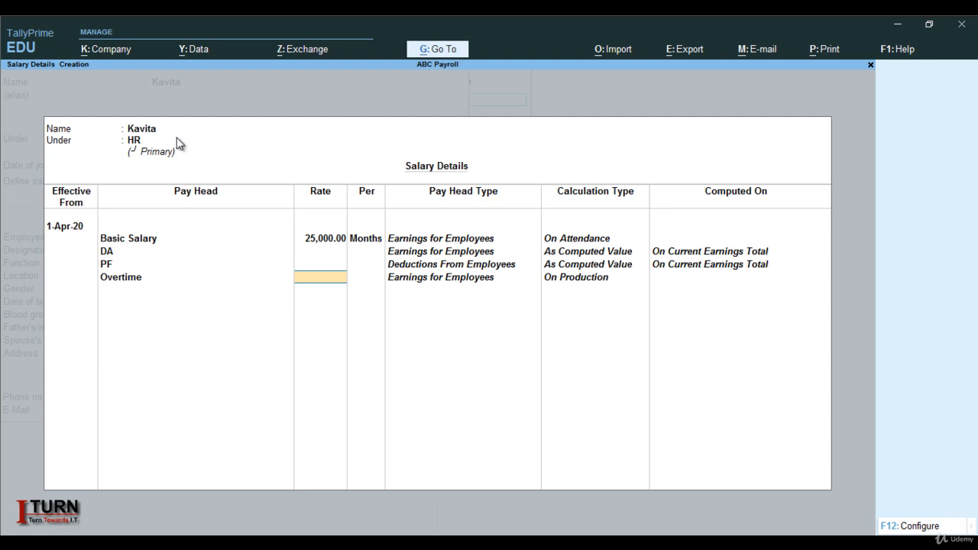
{"action": "type", "text": "400"}
{"action": "key", "text": "Return"}
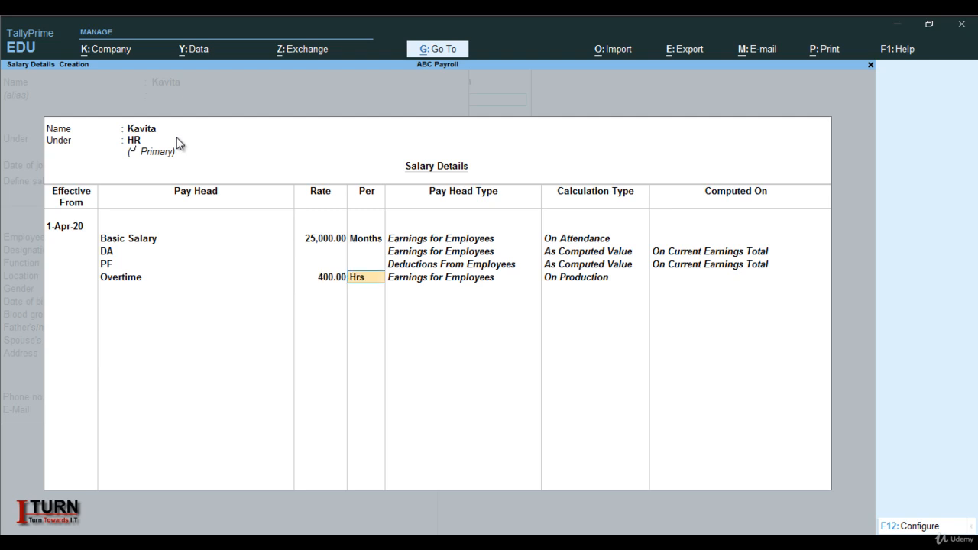
{"action": "key", "text": "Return"}
Add Travel Exp at a rate of 1,500, end the pay head list and accept the HR employee's salary details.
{"action": "key", "text": "Down"}
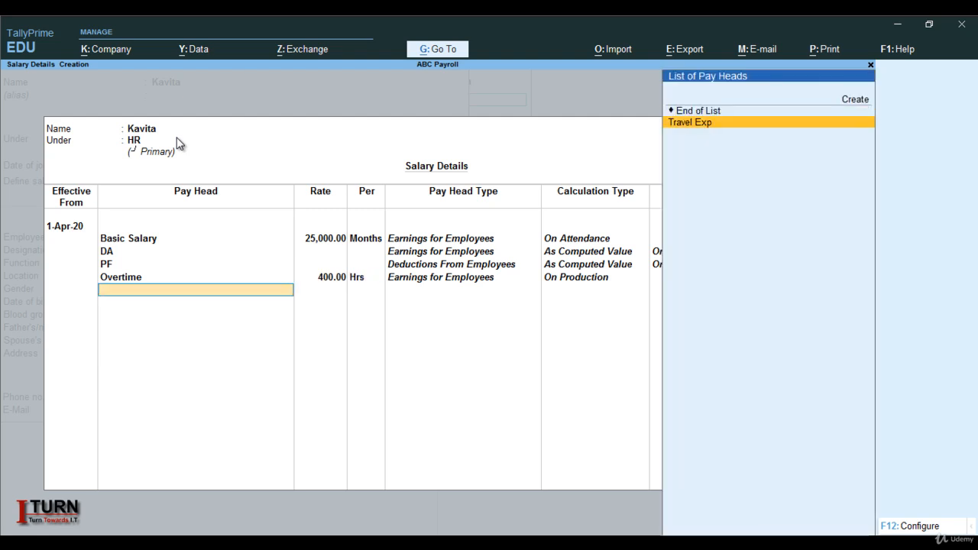
{"action": "key", "text": "Return"}
{"action": "type", "text": "1,500"}
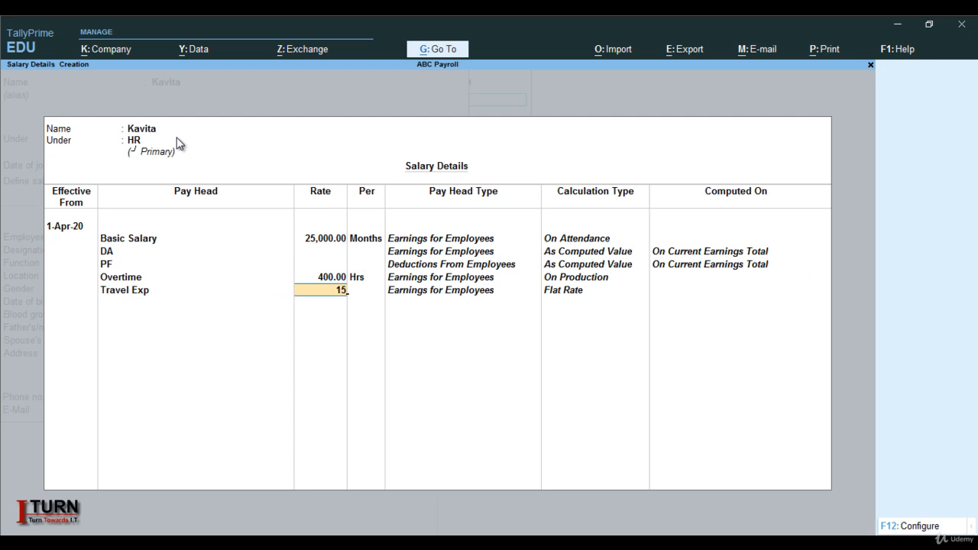
{"action": "key", "text": "Return"}
{"action": "key", "text": "Return"}
{"action": "key", "text": "Return"}
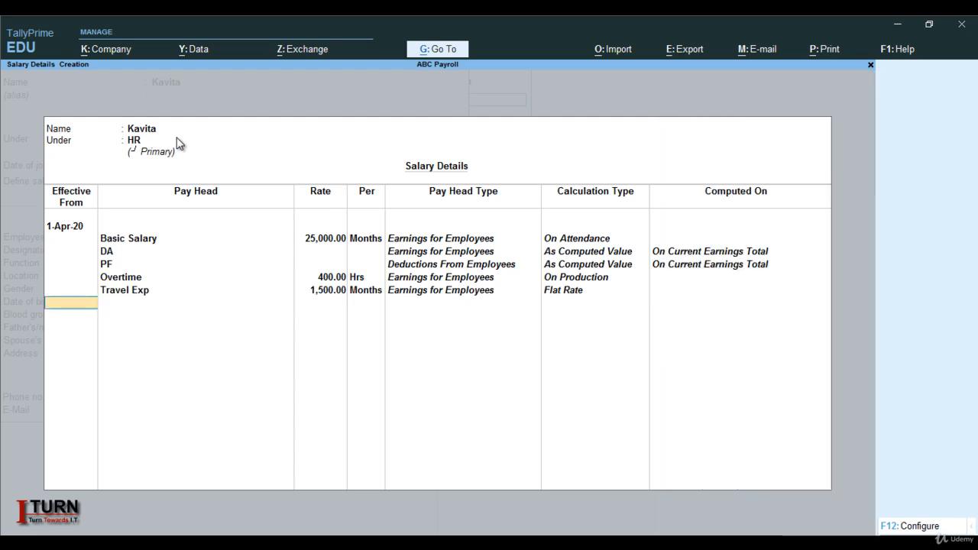
{"action": "key", "text": "Return"}
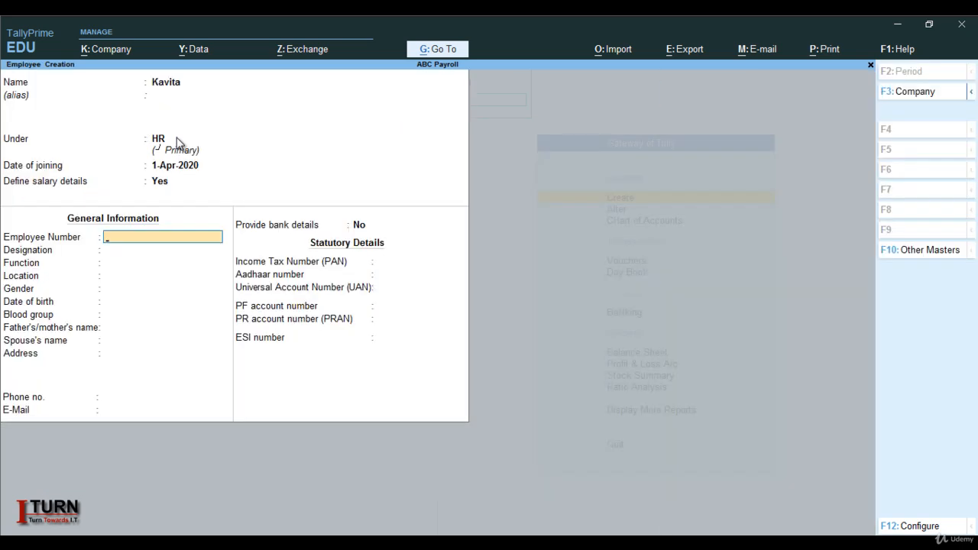
Enter the employee number and the designation HR Manager, leaving the function blank.
{"action": "type", "text": "1002"}
{"action": "key", "text": "Return"}
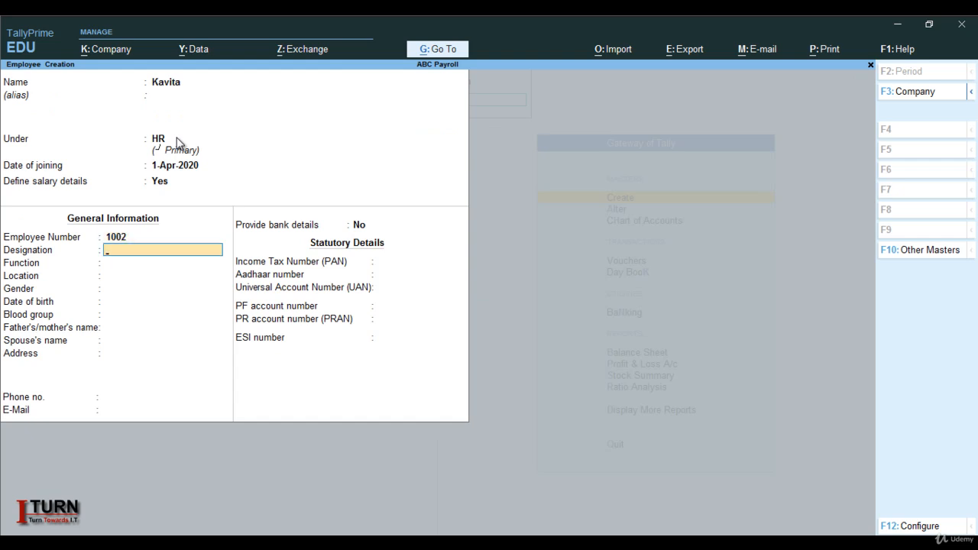
{"action": "key", "text": "Caps_Lock"}
{"action": "type", "text": "HR M"}
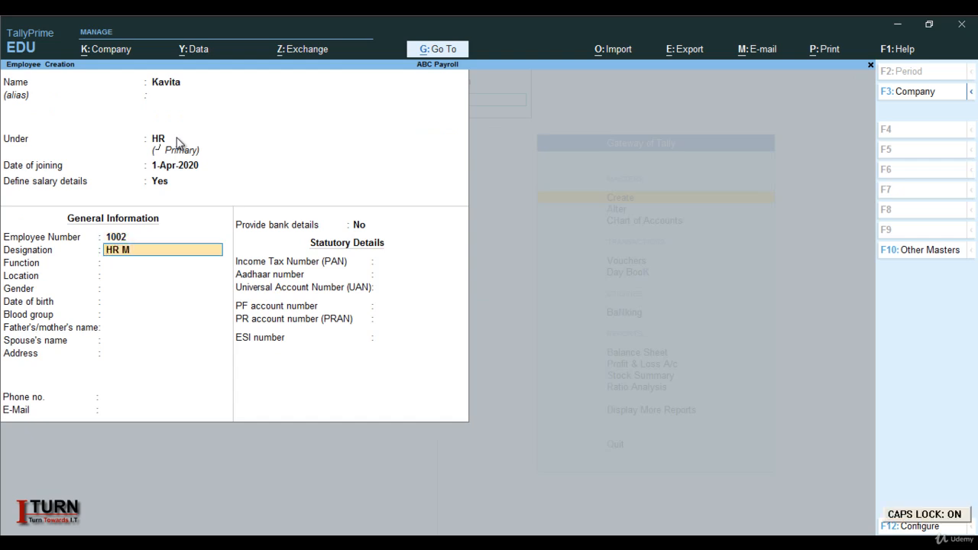
{"action": "key", "text": "Caps_Lock"}
{"action": "type", "text": "anager"}
{"action": "key", "text": "Return"}
{"action": "key", "text": "Return"}
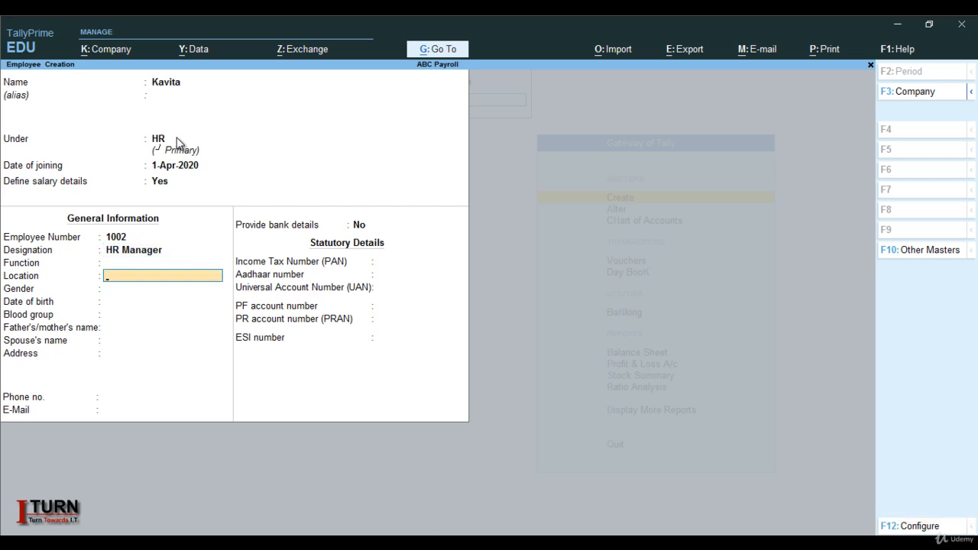
Set the HR employee's location to Noida and gender to Female.
{"action": "key", "text": "Caps_Lock"}
{"action": "type", "text": "N"}
{"action": "key", "text": "Caps_Lock"}
{"action": "type", "text": "oida"}
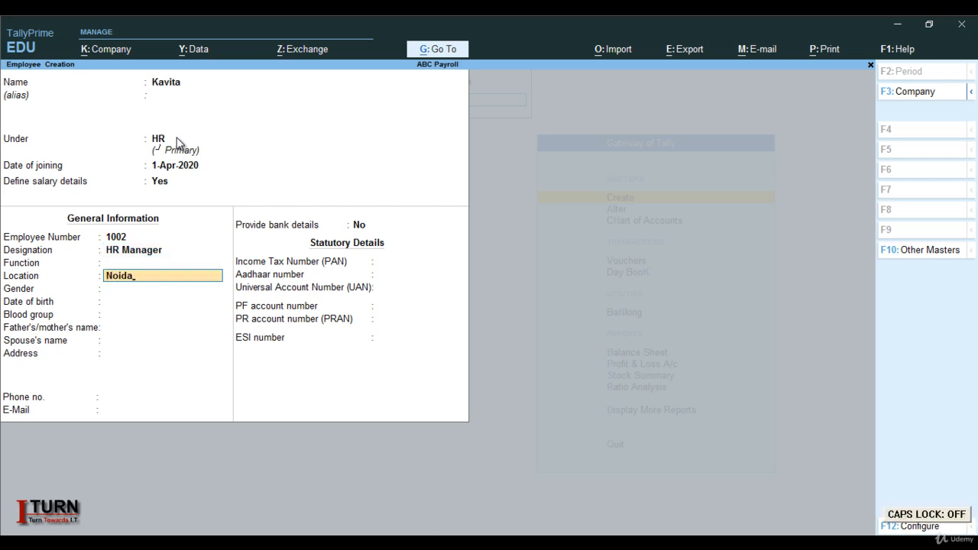
{"action": "key", "text": "Return"}
{"action": "key", "text": "Down"}
{"action": "key", "text": "Return"}
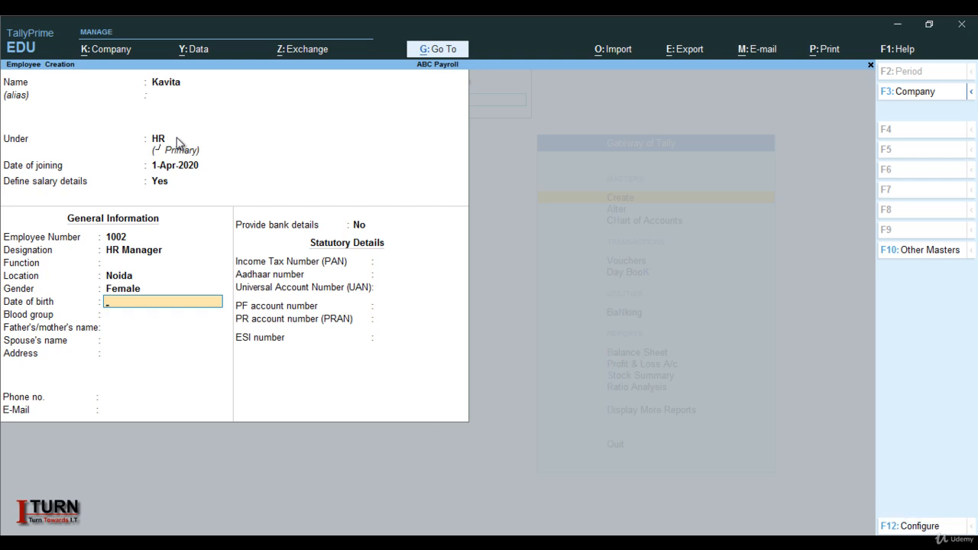
Leave the HR employee's remaining personal, contact and statutory details blank and save the employee record.
{"action": "key", "text": "Return"}
{"action": "key", "text": "Return"}
{"action": "key", "text": "Return"}
{"action": "key", "text": "Return"}
{"action": "key", "text": "Return"}
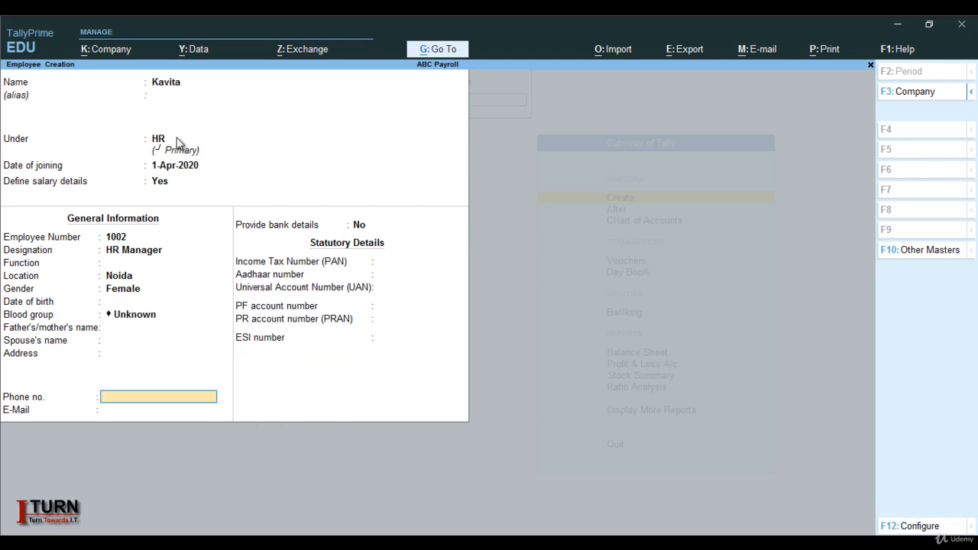
{"action": "key", "text": "Return"}
{"action": "key", "text": "Return"}
{"action": "key", "text": "Return"}
{"action": "key", "text": "Return"}
{"action": "key", "text": "Return"}
{"action": "key", "text": "Return"}
{"action": "key", "text": "Return"}
{"action": "key", "text": "Return"}
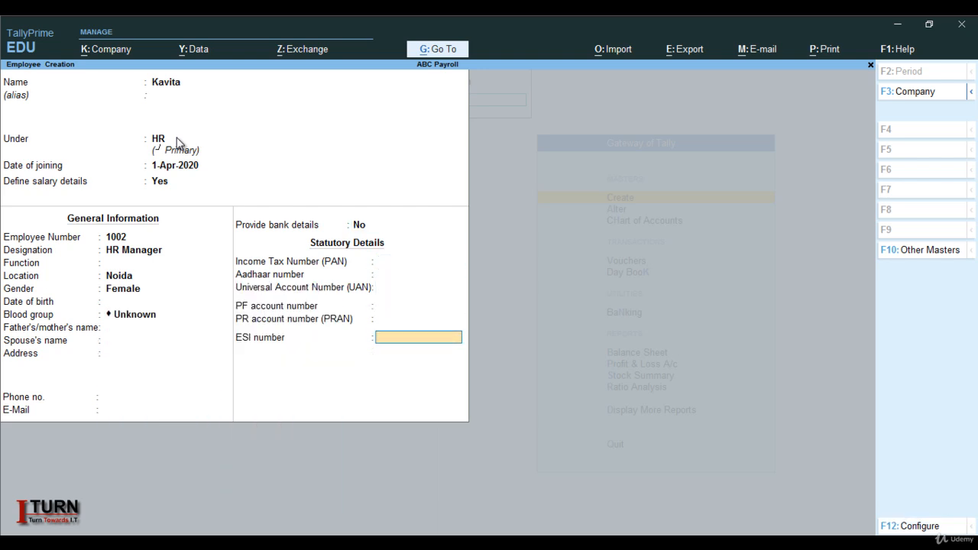
{"action": "key", "text": "Return"}
{"action": "key", "text": "Return"}
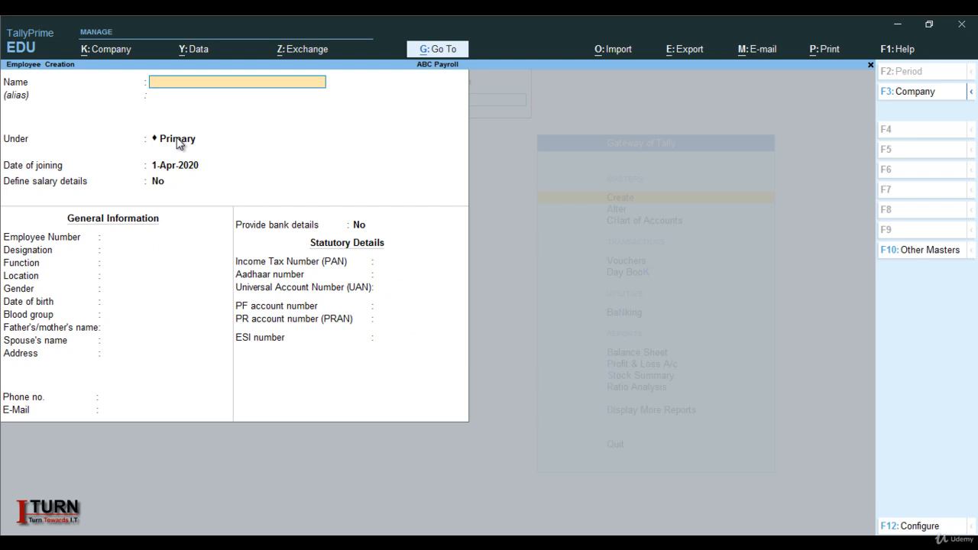
Enter the name of another employee in the new employee record, leaving the alias blank.
{"action": "key", "text": "Caps_Lock"}
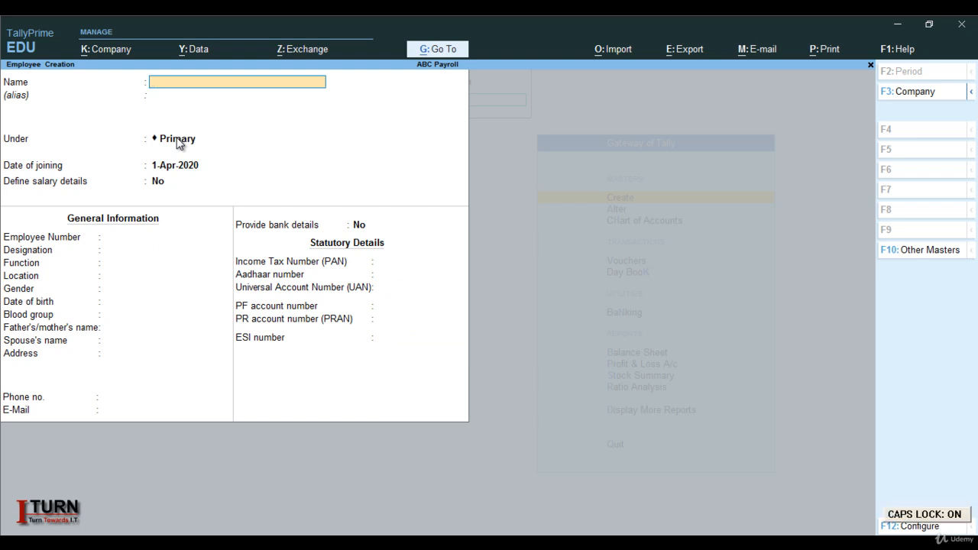
{"action": "type", "text": "B"}
{"action": "key", "text": "Caps_Lock"}
{"action": "type", "text": "arun"}
{"action": "key", "text": "Return"}
{"action": "key", "text": "Return"}
Place the new employee under the Marketing group, keep the joining date and set Define salary details to Yes.
{"action": "type", "text": "M"}
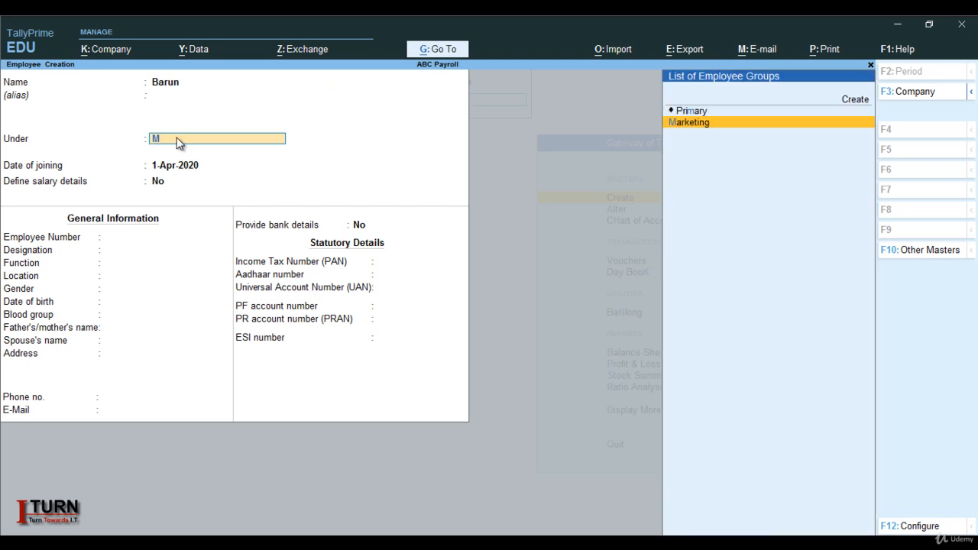
{"action": "key", "text": "Return"}
{"action": "key", "text": "Return"}
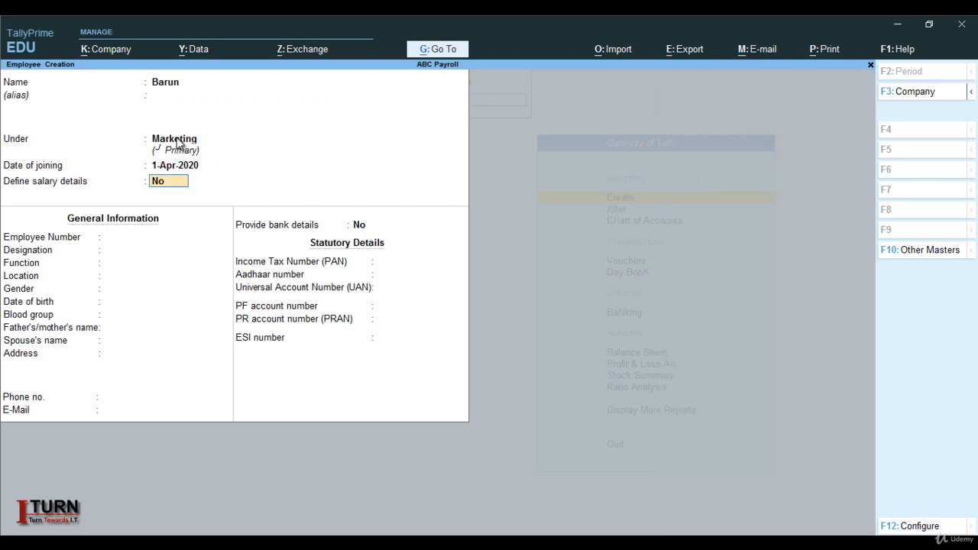
{"action": "type", "text": "y"}
Add the Basic Salary pay head at a rate of 35,000 to the new Marketing employee's salary details.
{"action": "key", "text": "Return"}
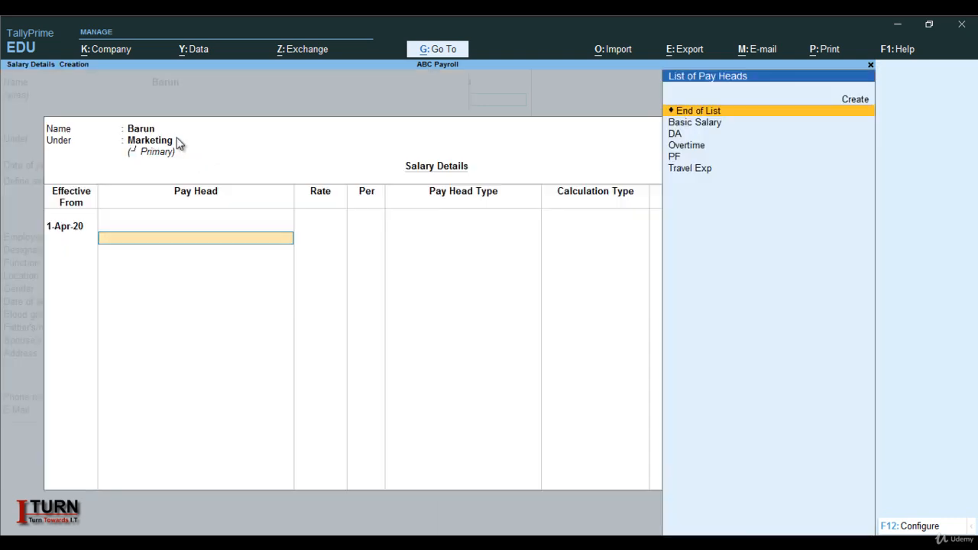
{"action": "key", "text": "Down"}
{"action": "key", "text": "Return"}
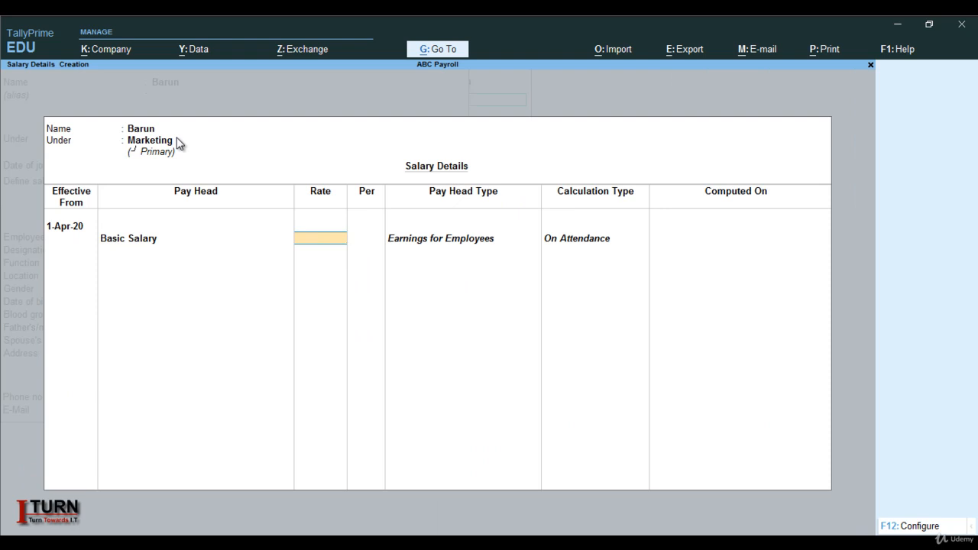
{"action": "type", "text": "35000"}
{"action": "key", "text": "Return"}
Add the DA and PF pay heads to the new Marketing employee's salary details.
{"action": "key", "text": "Down"}
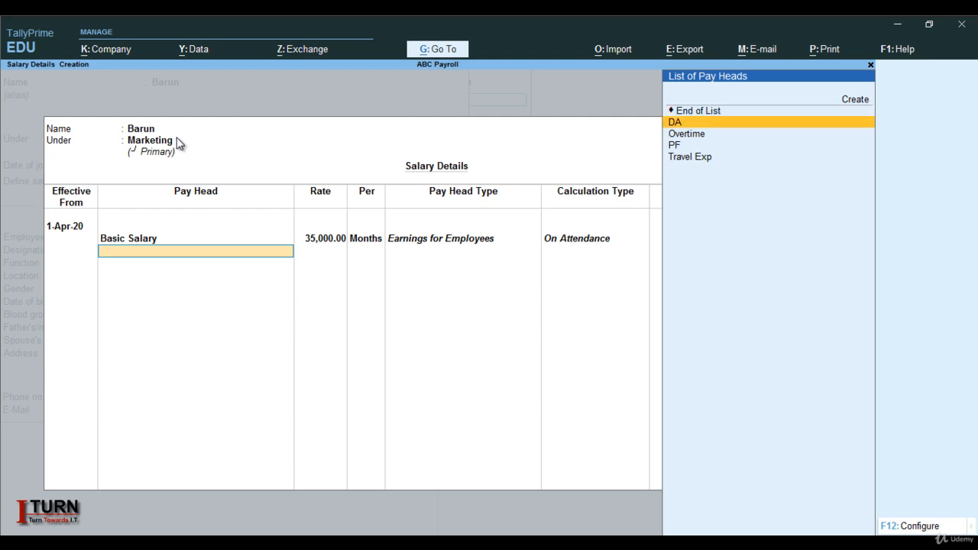
{"action": "key", "text": "Return"}
{"action": "key", "text": "Down"}
Add the Overtime pay head at a rate of 400 per hour to the new Marketing employee's salary details.
{"action": "key", "text": "Down"}
{"action": "key", "text": "Return"}
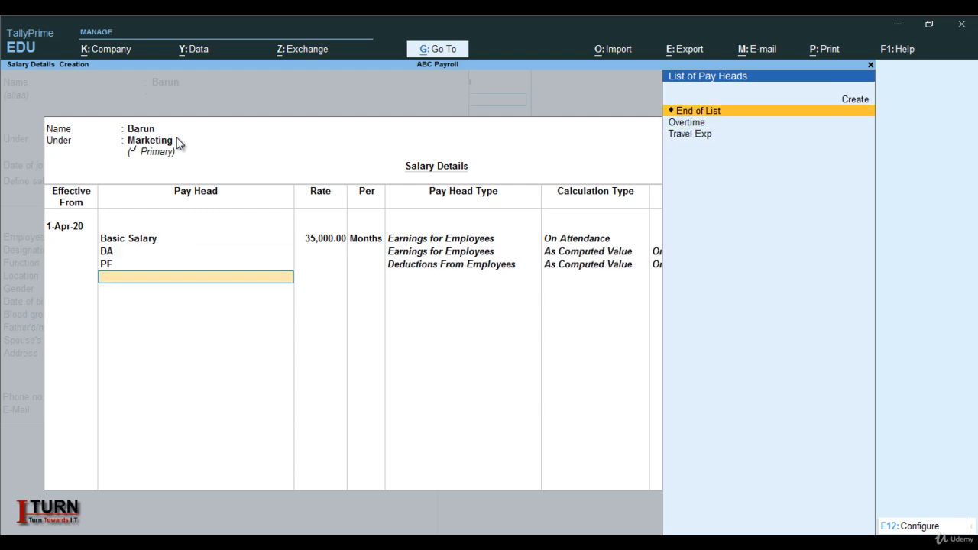
{"action": "key", "text": "Down"}
{"action": "key", "text": "Return"}
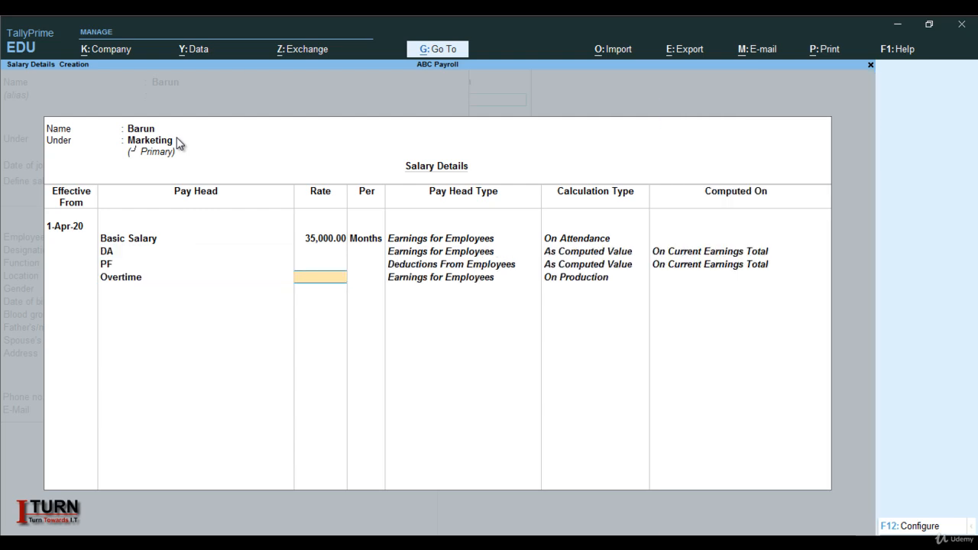
{"action": "type", "text": "400"}
{"action": "key", "text": "Return"}
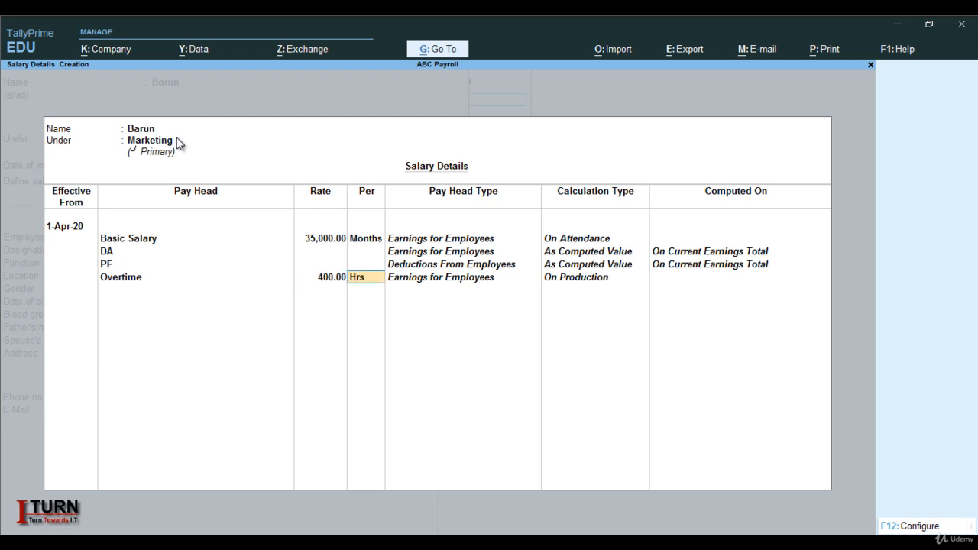
{"action": "key", "text": "Return"}
Add Travel Exp at a rate of 1,500, end the pay head list and accept the new Marketing employee's salary details.
{"action": "key", "text": "Down"}
{"action": "key", "text": "Return"}
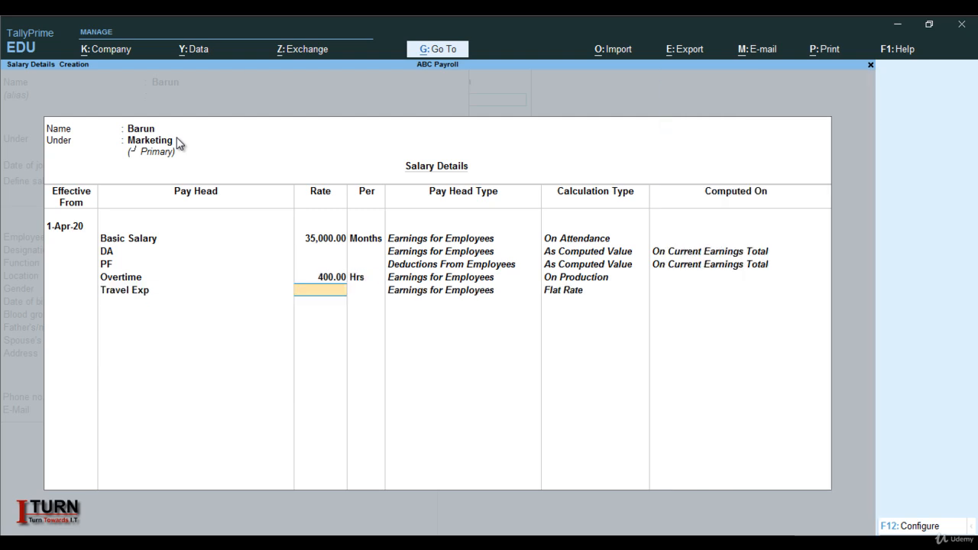
{"action": "type", "text": "1500"}
{"action": "key", "text": "Return"}
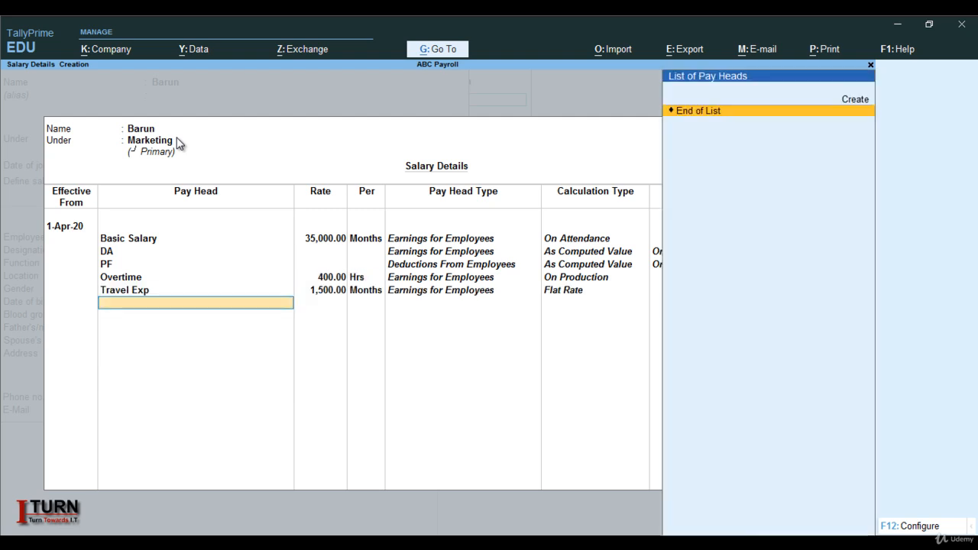
{"action": "key", "text": "Return"}
Go back to the skipped employee number field and enter the new Marketing employee's number.
{"action": "key", "text": "Return"}
{"action": "key", "text": "Return"}
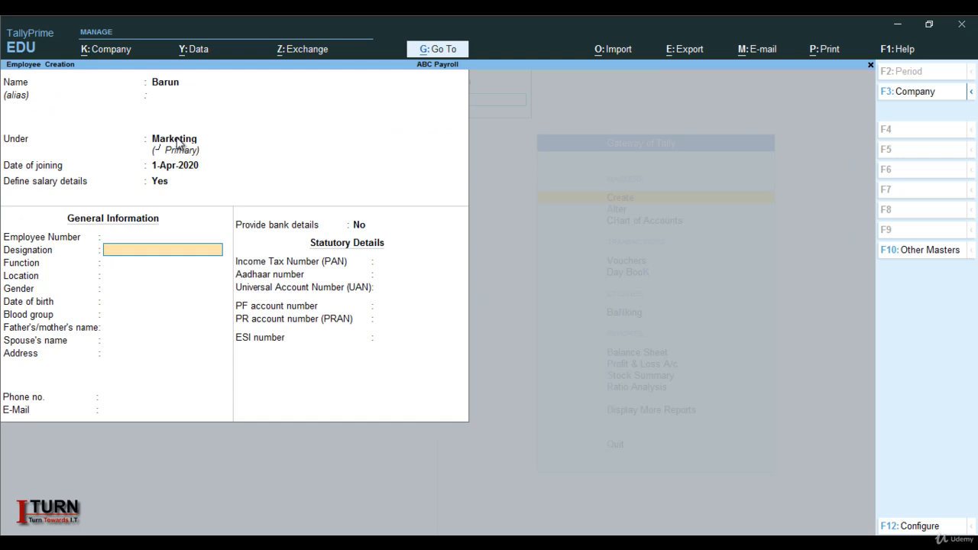
{"action": "key", "text": "Return"}
{"action": "key", "text": "Up"}
{"action": "key", "text": "Up"}
{"action": "type", "text": "1003"}
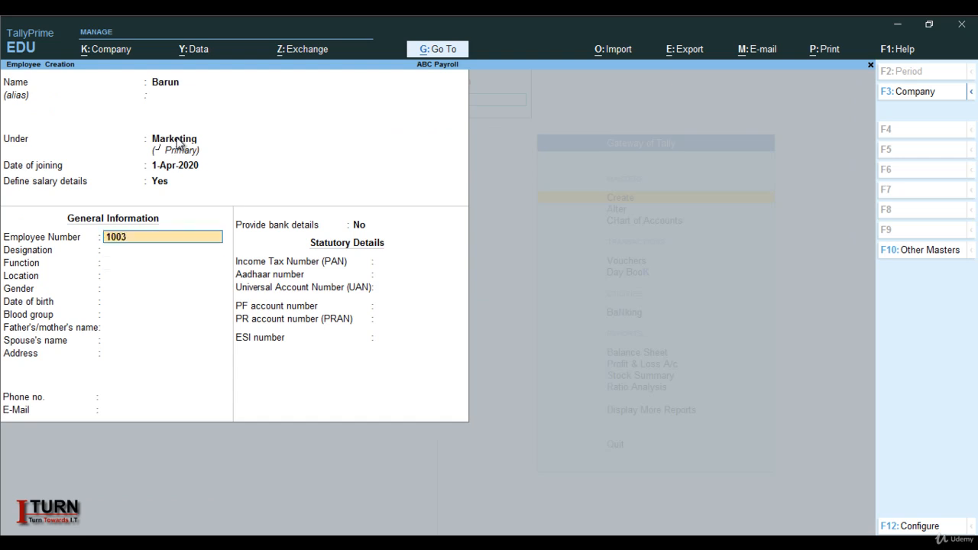
{"action": "key", "text": "Return"}
Set the new employee's designation to Marketing Manager.
{"action": "key", "text": "Caps_Lock"}
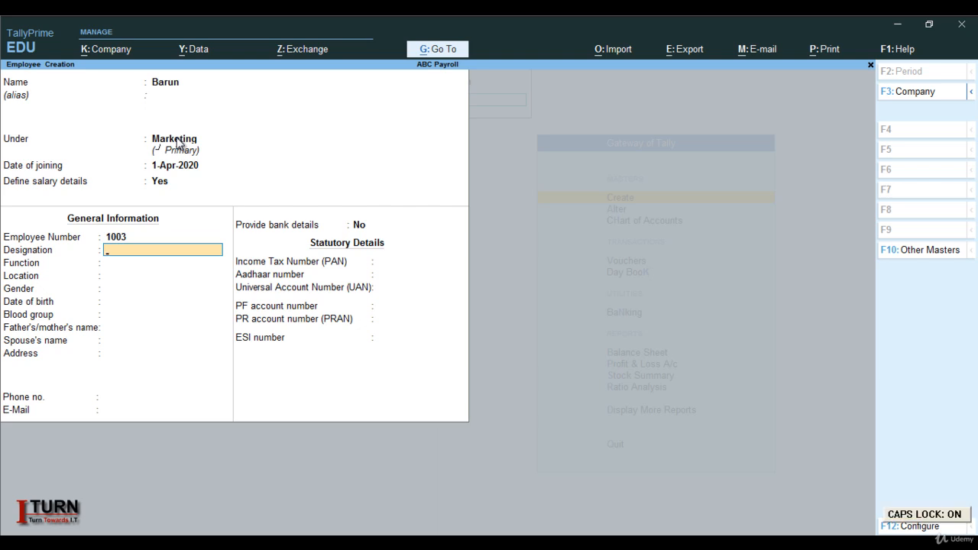
{"action": "type", "text": "M"}
{"action": "key", "text": "Caps_Lock"}
{"action": "type", "text": "arketing"}
{"action": "key", "text": "Caps_Lock"}
{"action": "type", "text": "M"}
{"action": "key", "text": "Caps_Lock"}
{"action": "type", "text": "ana"}
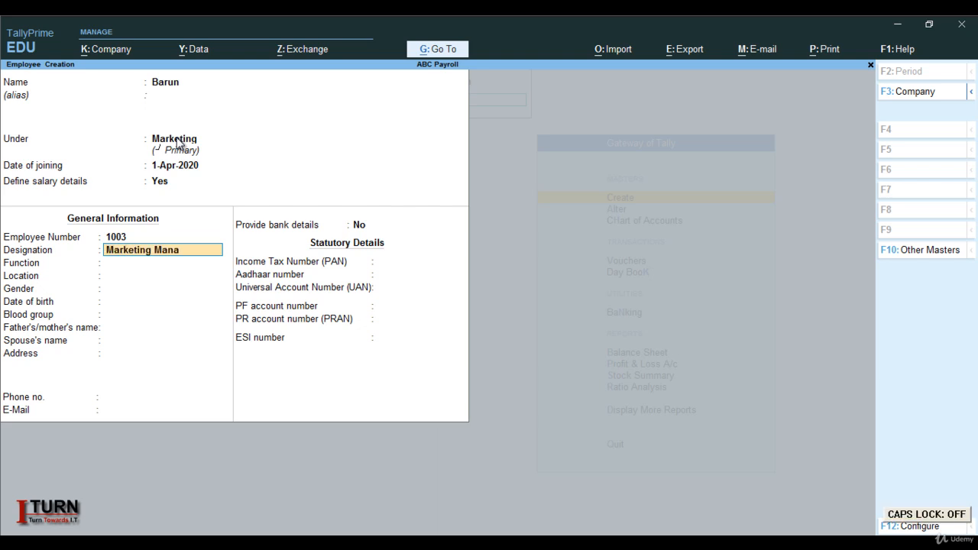
{"action": "type", "text": "ger"}
{"action": "key", "text": "Return"}
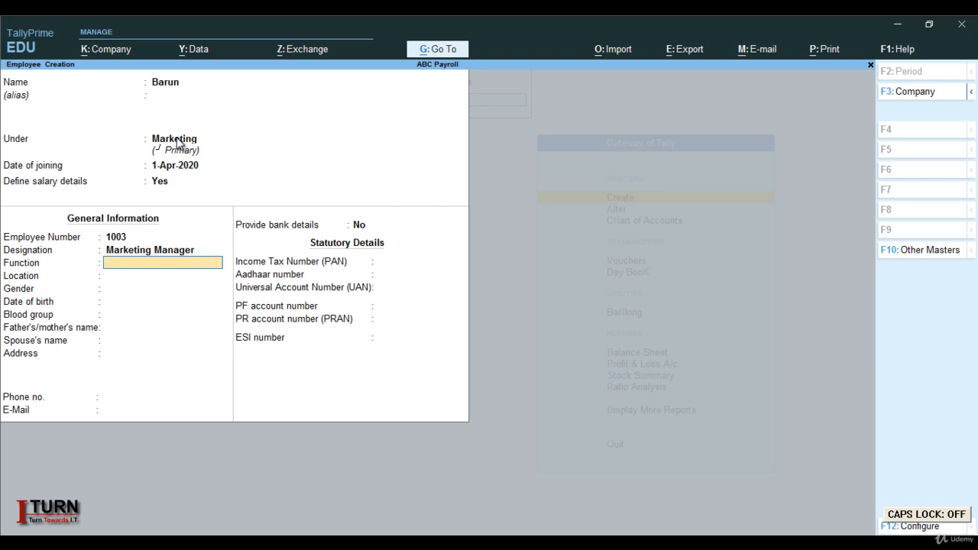
Leave the function blank and set the new Marketing employee's location to Noida and gender to Male.
{"action": "key", "text": "Return"}
{"action": "key", "text": "Caps_Lock"}
{"action": "type", "text": "N"}
{"action": "key", "text": "Caps_Lock"}
{"action": "type", "text": "oi"}
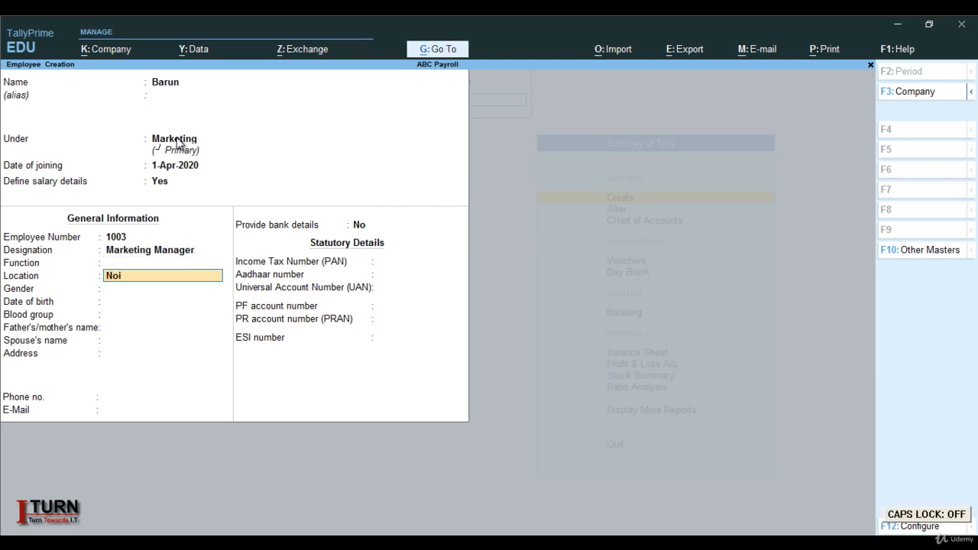
{"action": "type", "text": "da"}
{"action": "key", "text": "Return"}
{"action": "key", "text": "Down"}
{"action": "key", "text": "Down"}
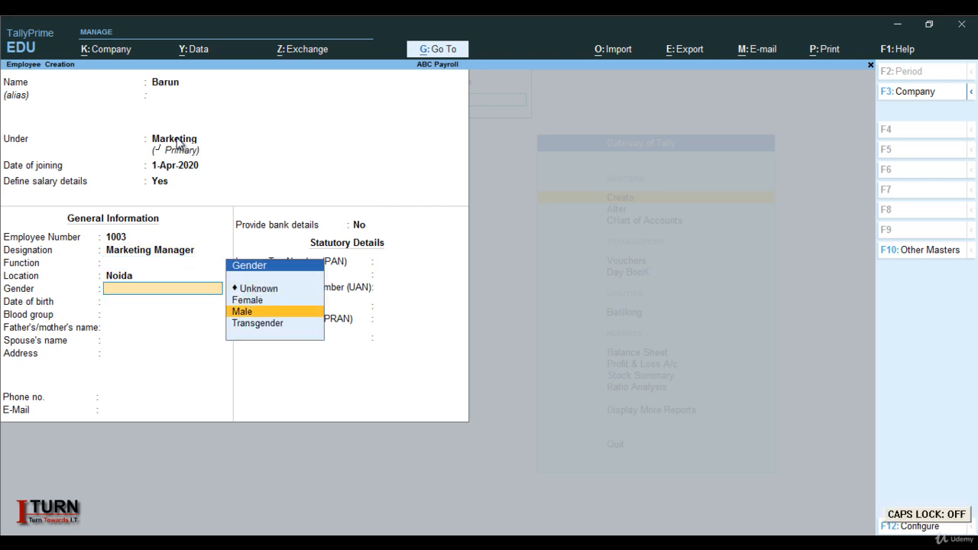
{"action": "key", "text": "Return"}
Leave the Marketing Manager's remaining personal, contact and statutory details blank and save the employee record.
{"action": "key", "text": "Return"}
{"action": "key", "text": "Return"}
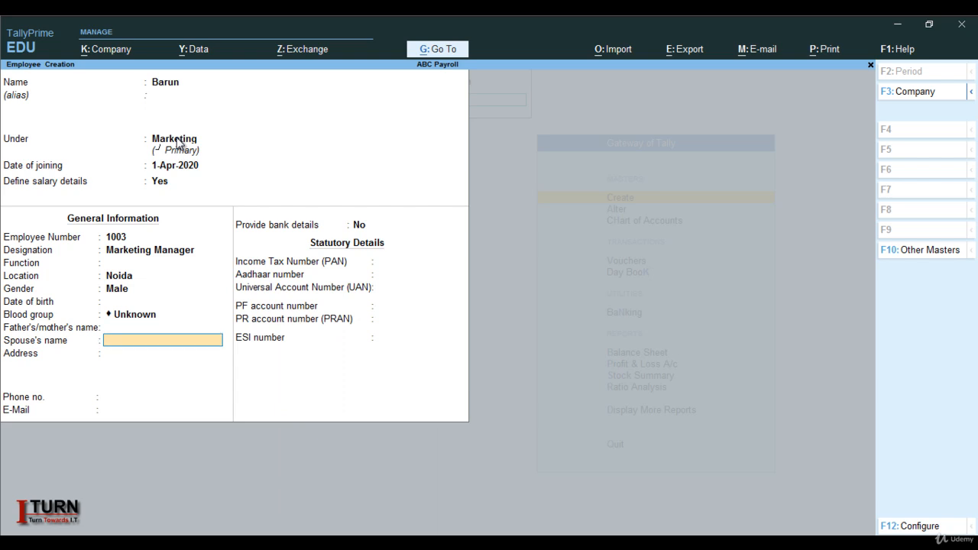
{"action": "key", "text": "Return"}
{"action": "key", "text": "Return"}
{"action": "key", "text": "Return"}
{"action": "key", "text": "Return"}
{"action": "key", "text": "Return"}
{"action": "key", "text": "Return"}
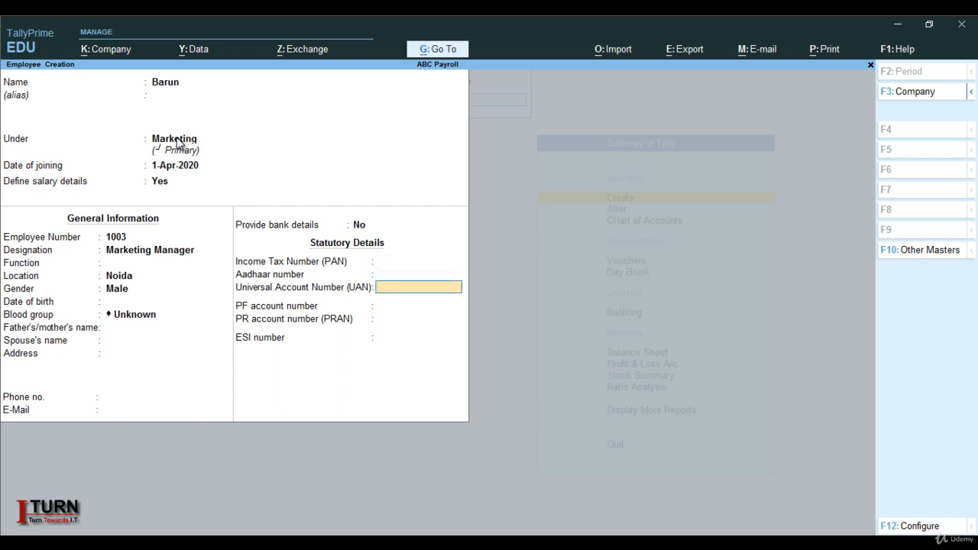
{"action": "key", "text": "Return"}
{"action": "key", "text": "Return"}
{"action": "key", "text": "Return"}
{"action": "key", "text": "Return"}
{"action": "key", "text": "y"}
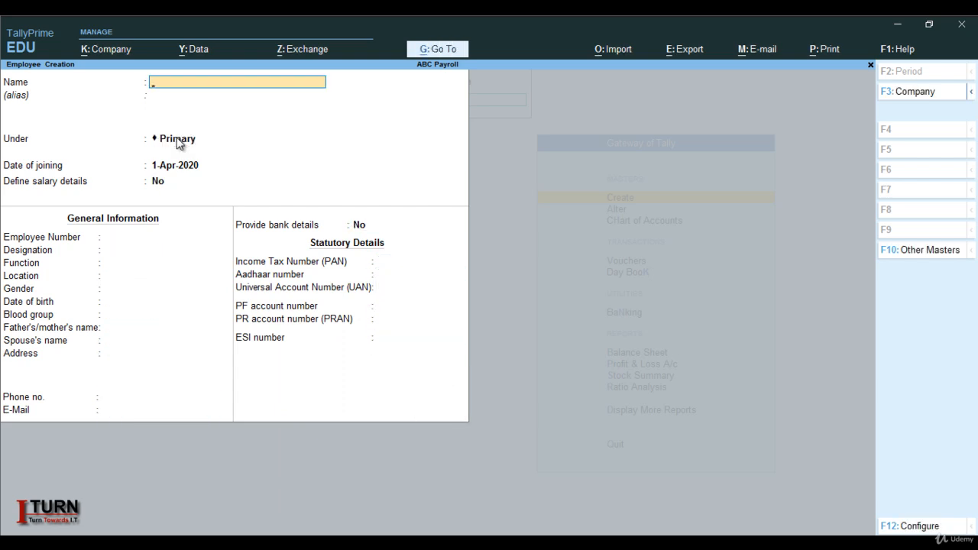
Quit employee creation and leave the list of masters to return to the Gateway of Tally.
{"action": "key", "text": "Escape"}
{"action": "key", "text": "y"}
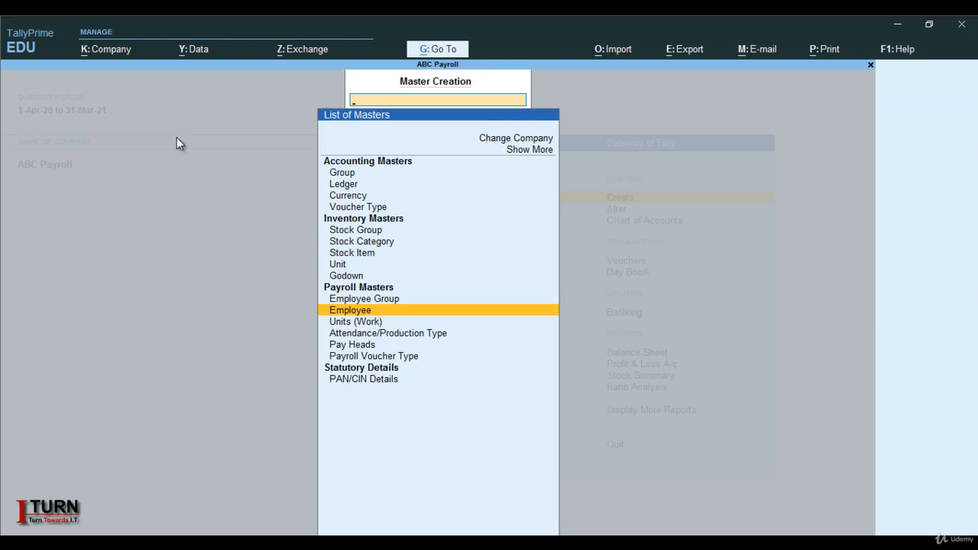
{"action": "key", "text": "Up"}
{"action": "key", "text": "Down"}
{"action": "key", "text": "Down"}
{"action": "key", "text": "Down"}
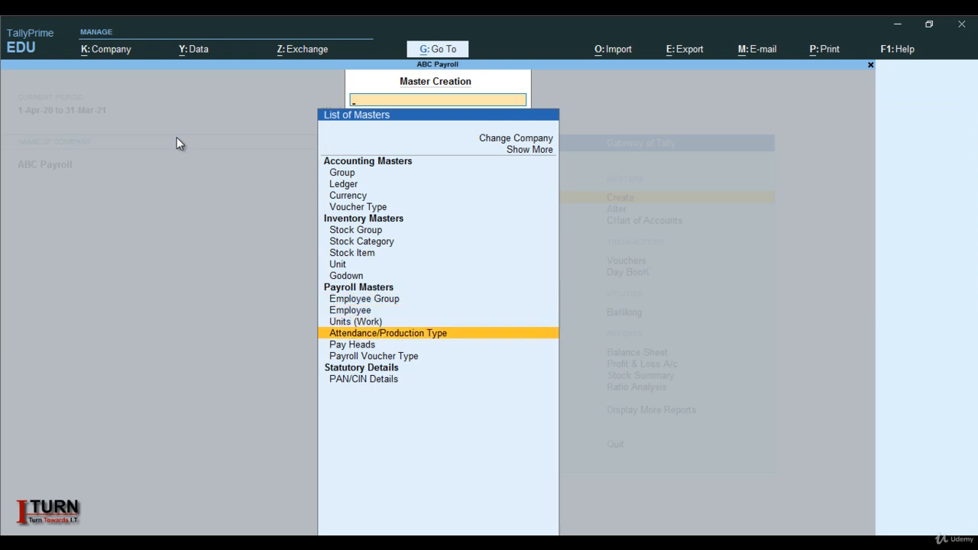
{"action": "key", "text": "Down"}
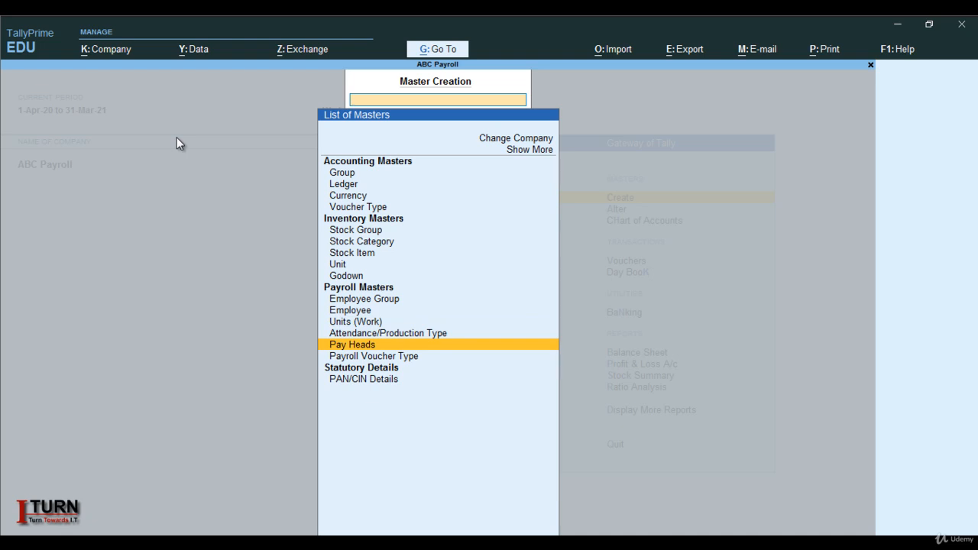
{"action": "key", "text": "Escape"}
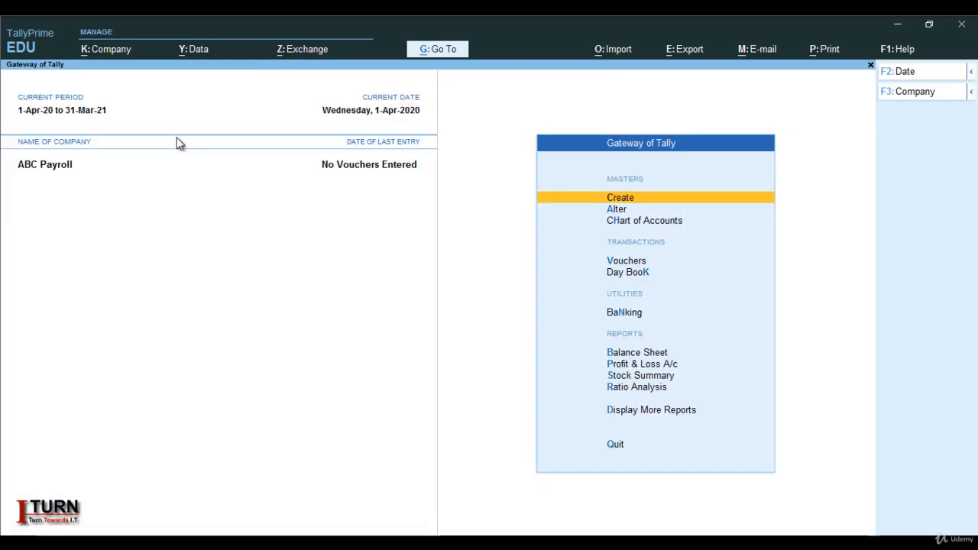
Open voucher entry and change the voucher type to the Attendance payroll voucher.
{"action": "key", "text": "Down"}
{"action": "key", "text": "Down"}
{"action": "key", "text": "Down"}
{"action": "key", "text": "Return"}
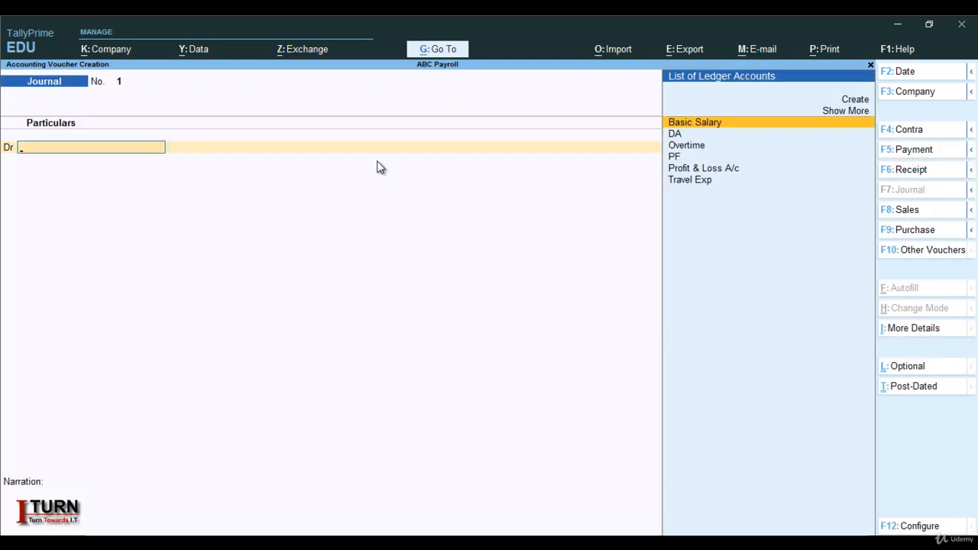
{"action": "left_click", "coordinate": [909, 254]}
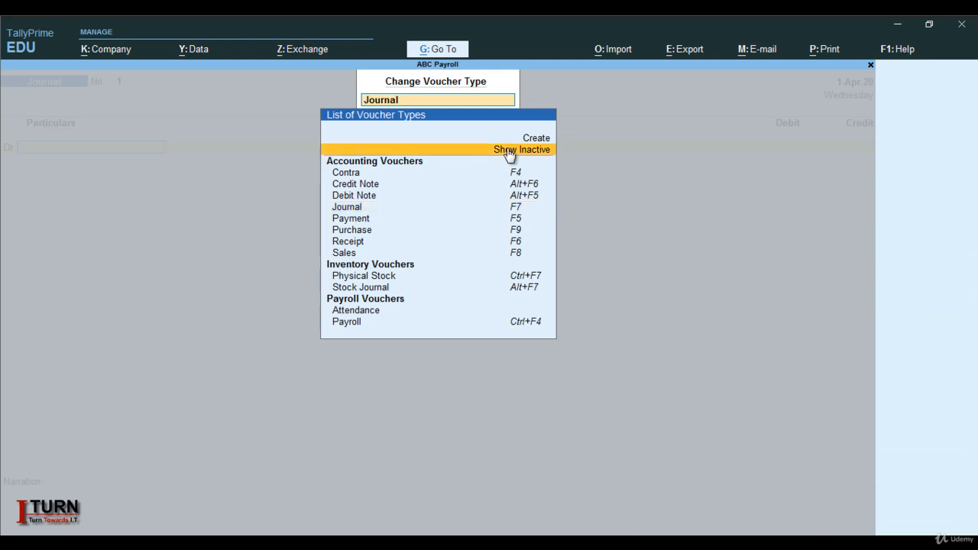
{"action": "left_click", "coordinate": [511, 151]}
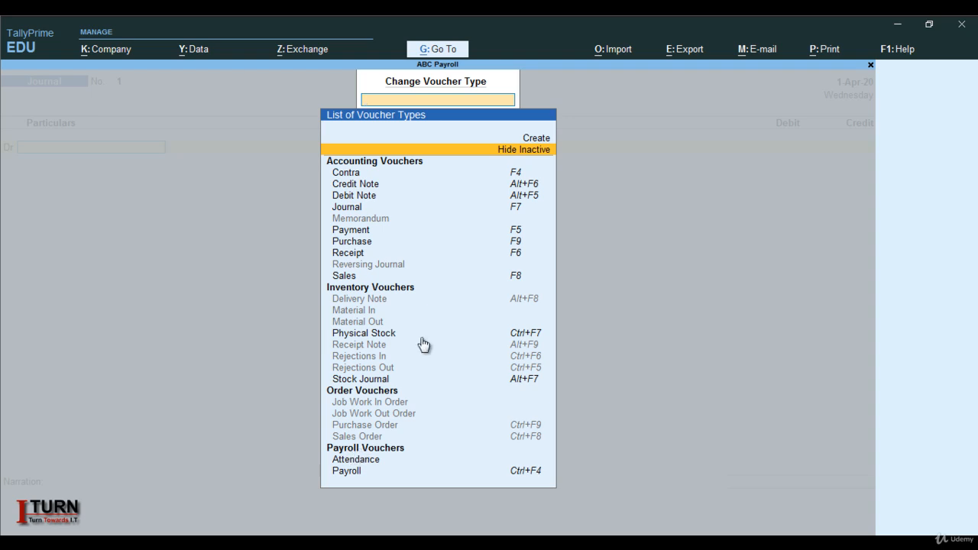
{"action": "left_click", "coordinate": [517, 155]}
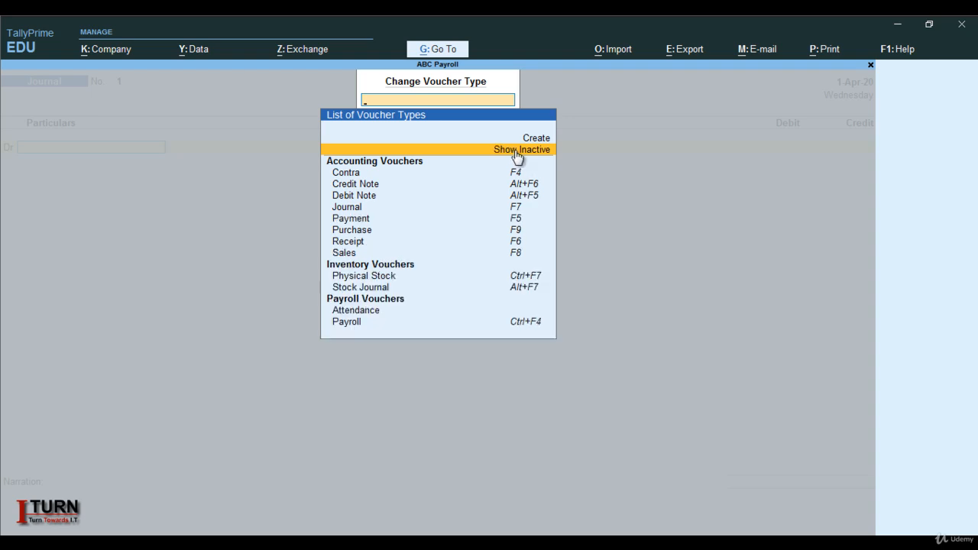
{"action": "left_click", "coordinate": [356, 313]}
{"action": "left_click", "coordinate": [356, 312]}
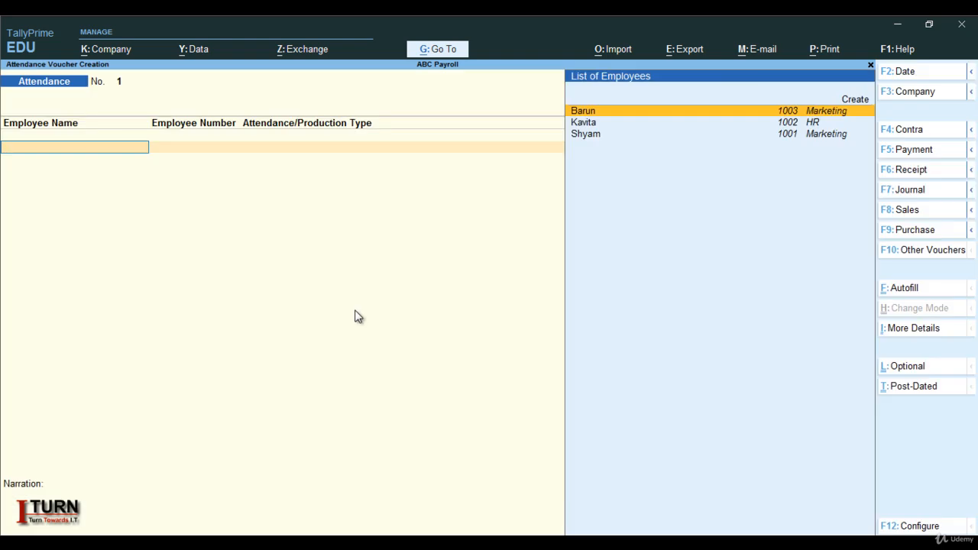
Record 2 days of Absent for the last-listed Marketing employee in the attendance voucher.
{"action": "key", "text": "Down"}
{"action": "key", "text": "Down"}
{"action": "key", "text": "Return"}
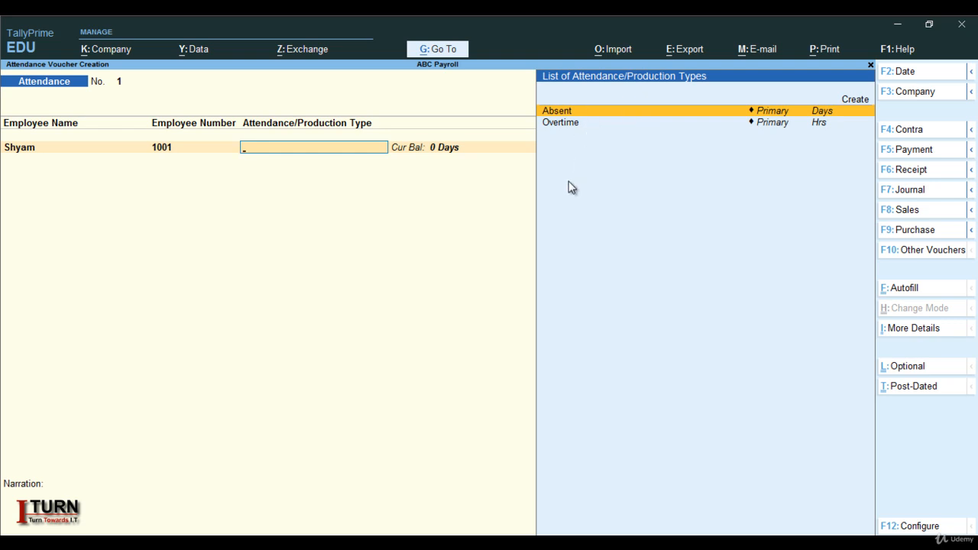
{"action": "key", "text": "Return"}
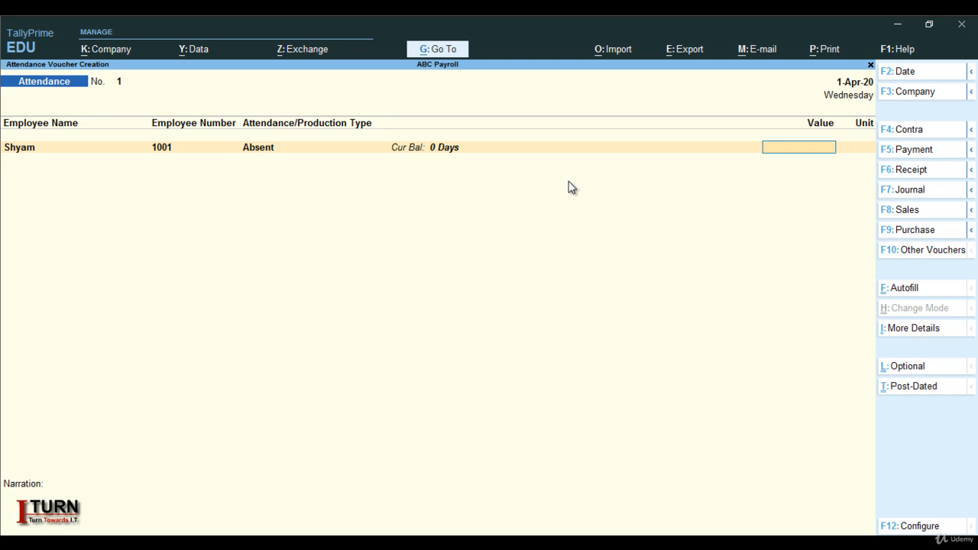
{"action": "type", "text": "2"}
{"action": "key", "text": "Return"}
Add an attendance line for the HR employee with 1 day of Absent.
{"action": "key", "text": "Down"}
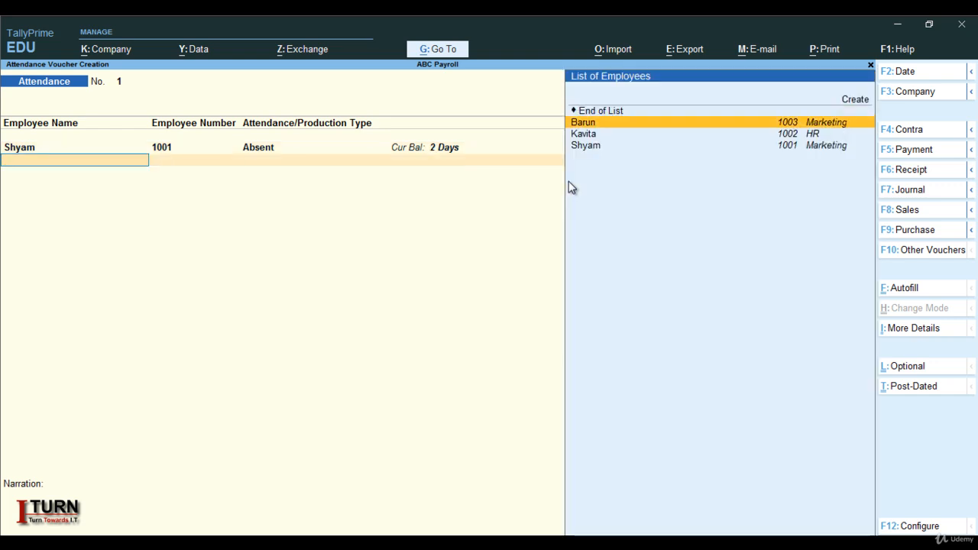
{"action": "key", "text": "Down"}
{"action": "key", "text": "Return"}
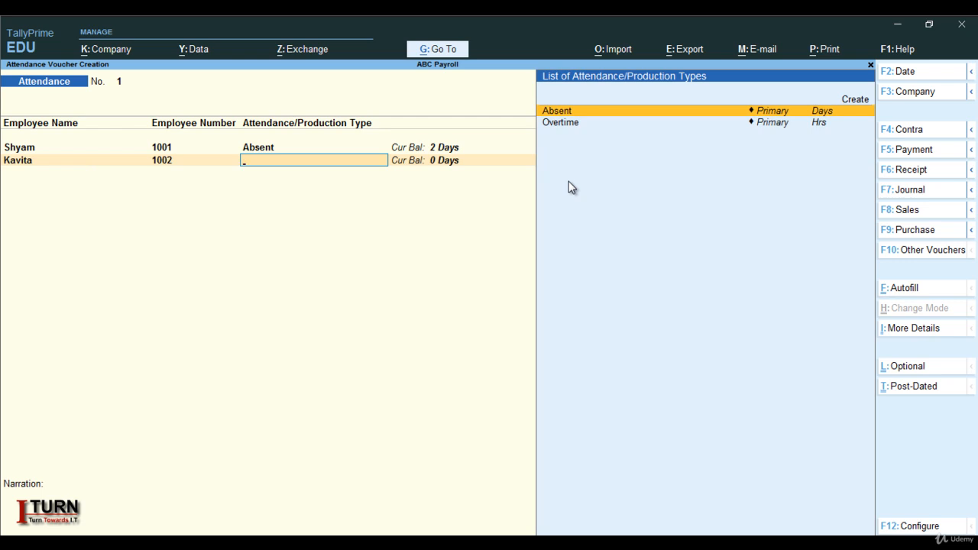
{"action": "key", "text": "Return"}
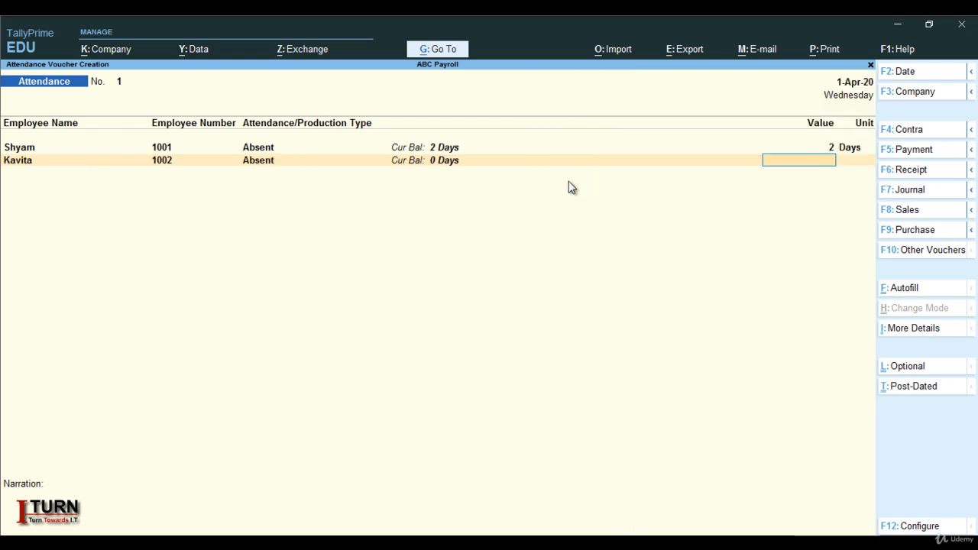
{"action": "type", "text": "1"}
{"action": "key", "text": "Return"}
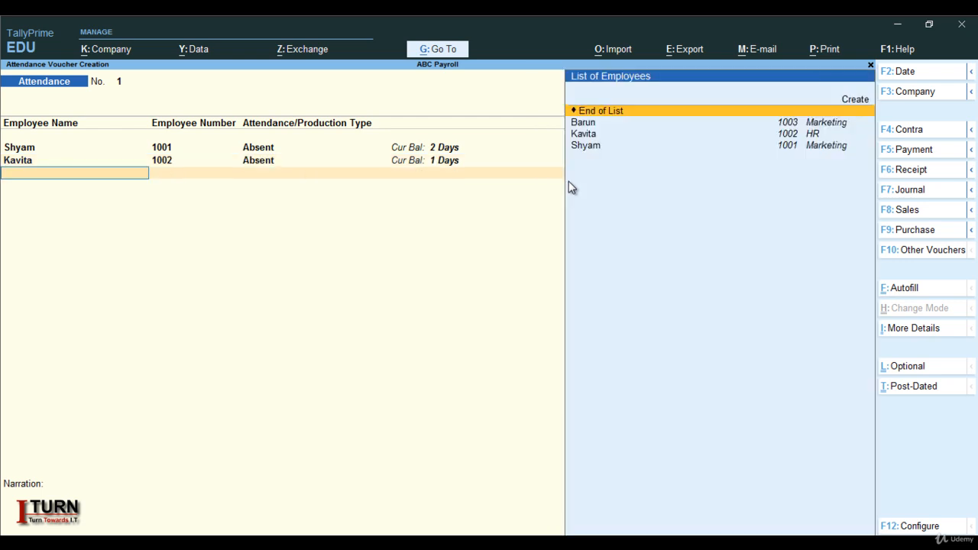
Add an attendance line for the first-listed Marketing employee with 0 days of Absent.
{"action": "key", "text": "Down"}
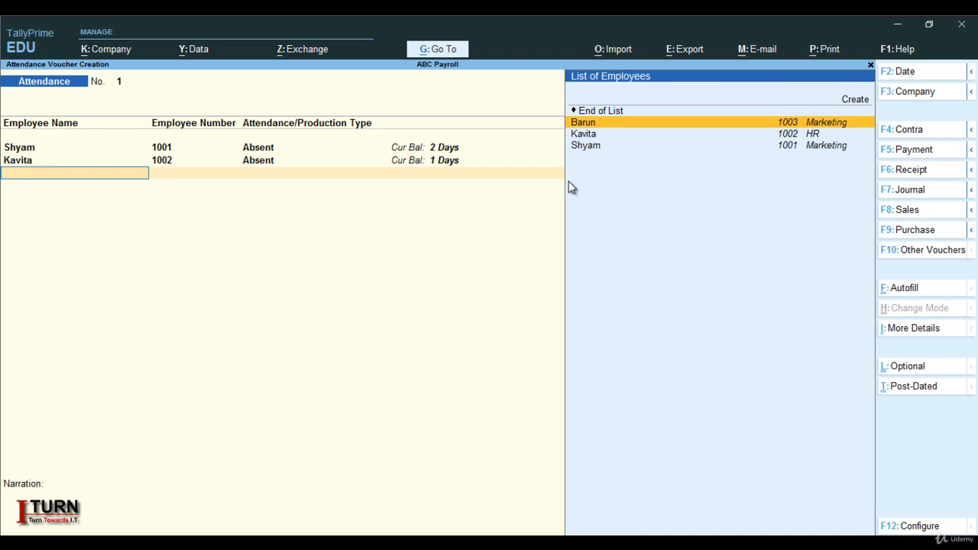
{"action": "key", "text": "Return"}
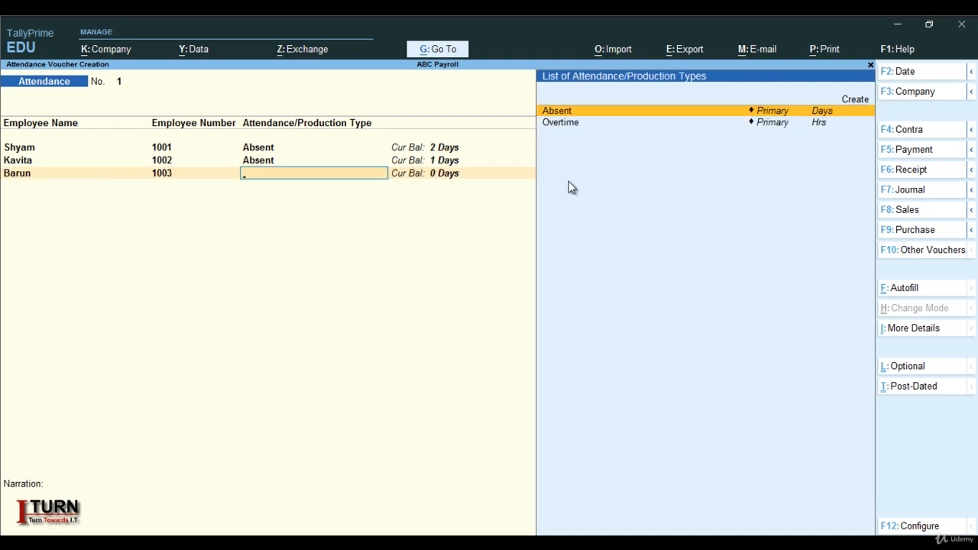
{"action": "key", "text": "Return"}
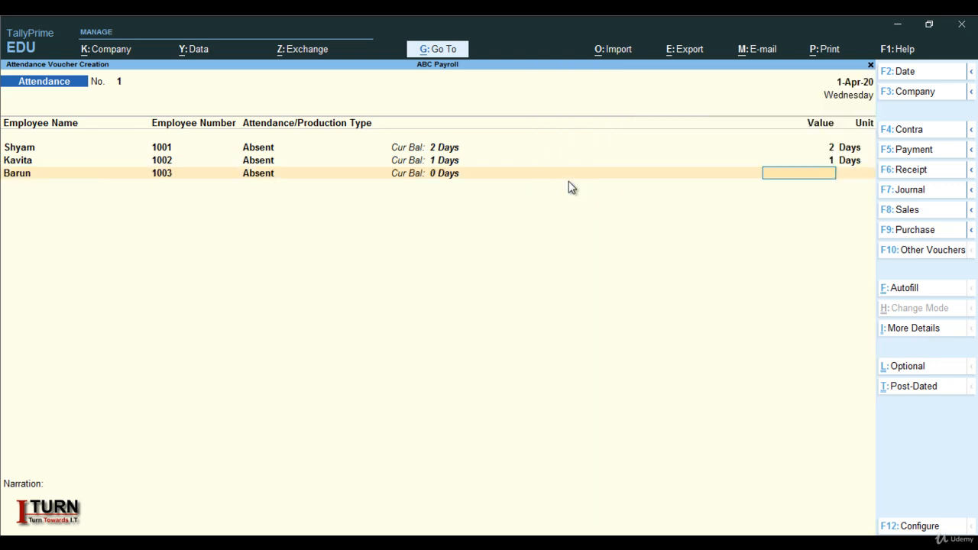
{"action": "type", "text": "0"}
{"action": "key", "text": "Return"}
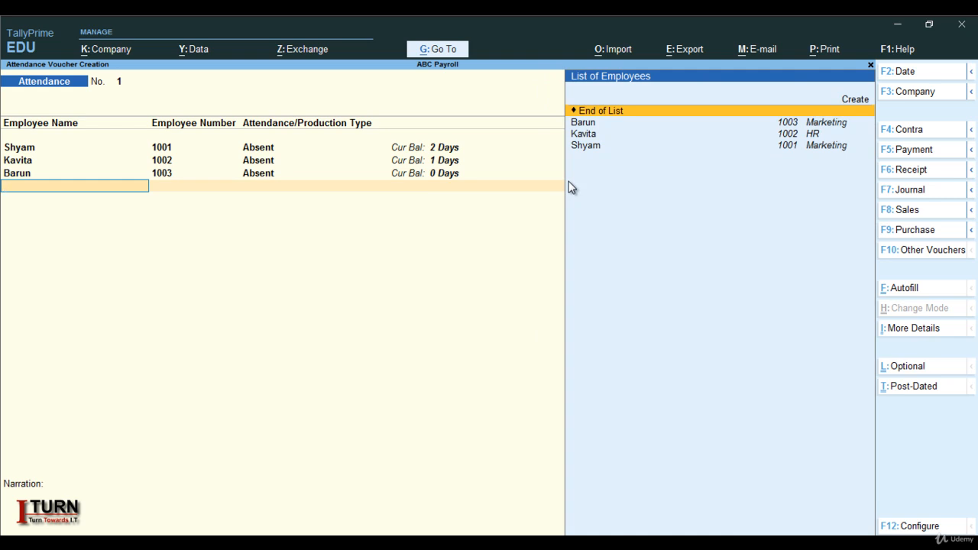
Add an Overtime line of 4 hours for the last-listed Marketing employee.
{"action": "key", "text": "Down"}
{"action": "key", "text": "Down"}
{"action": "key", "text": "Down"}
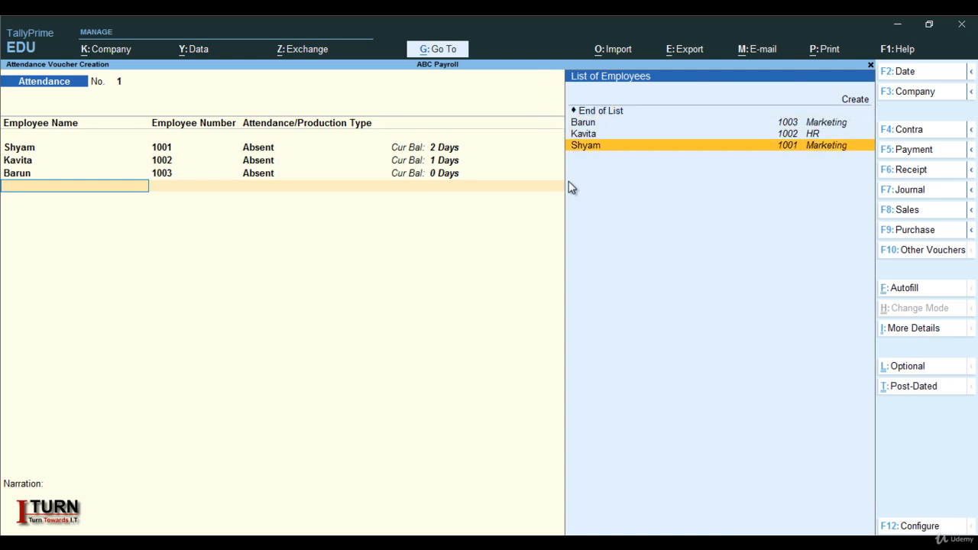
{"action": "key", "text": "Return"}
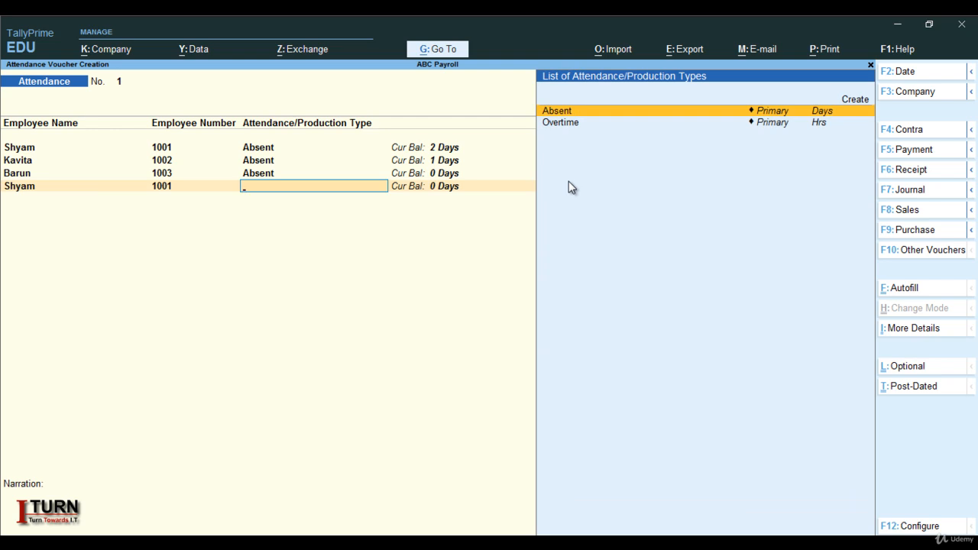
{"action": "key", "text": "Down"}
{"action": "key", "text": "Return"}
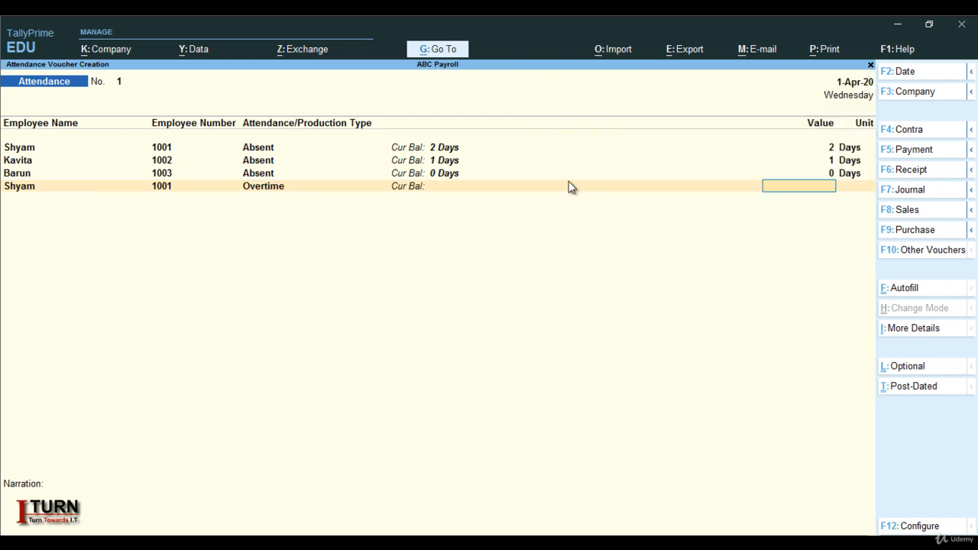
{"action": "type", "text": "4"}
{"action": "key", "text": "Return"}
Add an Overtime line of 6 hours for the HR employee.
{"action": "key", "text": "Down"}
{"action": "key", "text": "Down"}
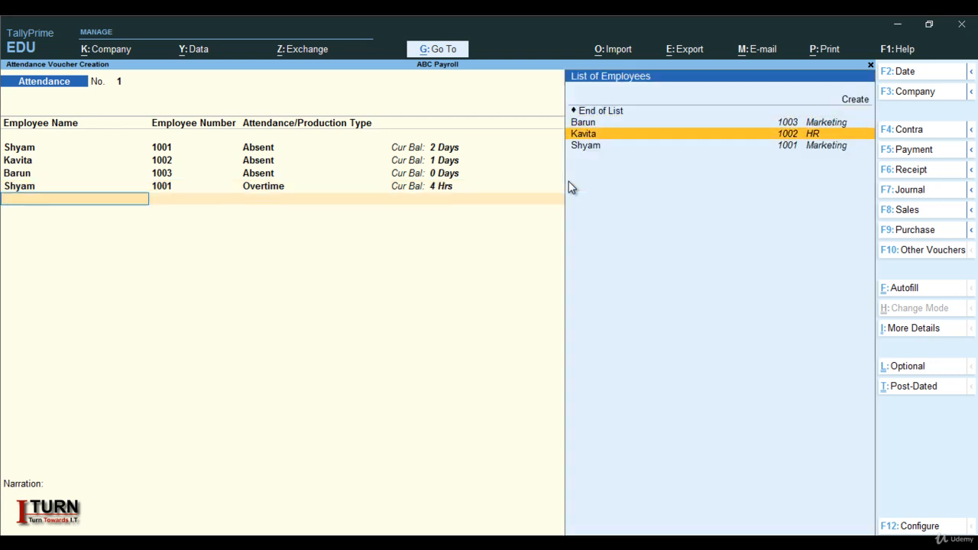
{"action": "key", "text": "Return"}
{"action": "key", "text": "Down"}
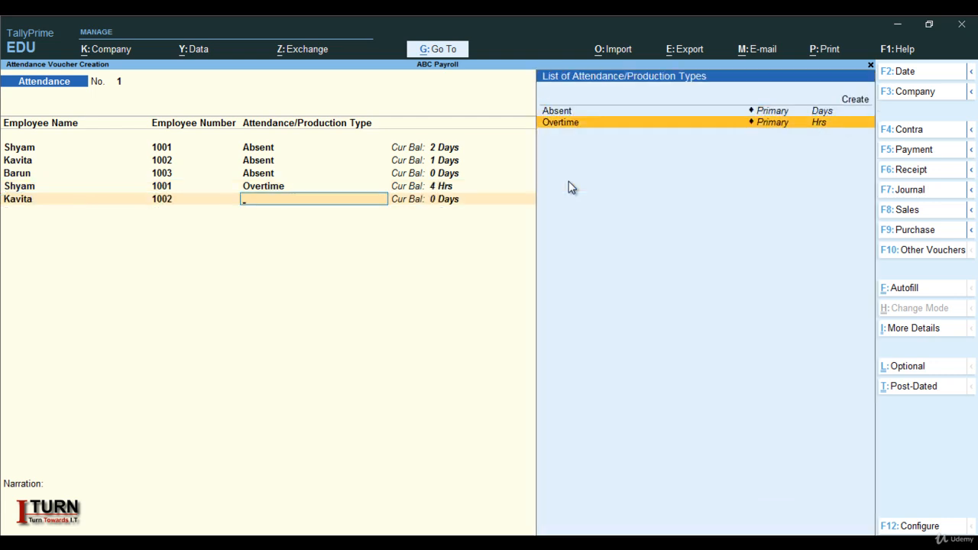
{"action": "key", "text": "Return"}
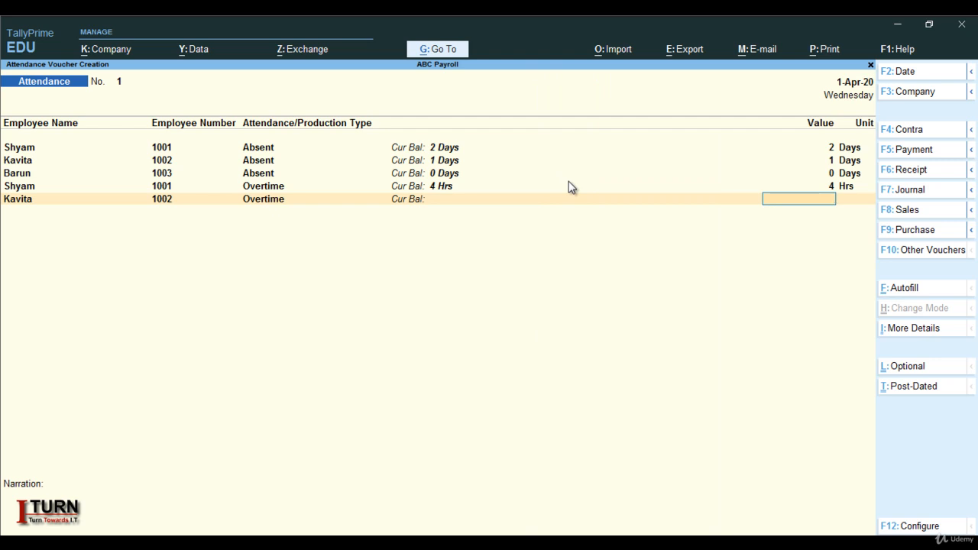
{"action": "type", "text": "6"}
{"action": "key", "text": "Return"}
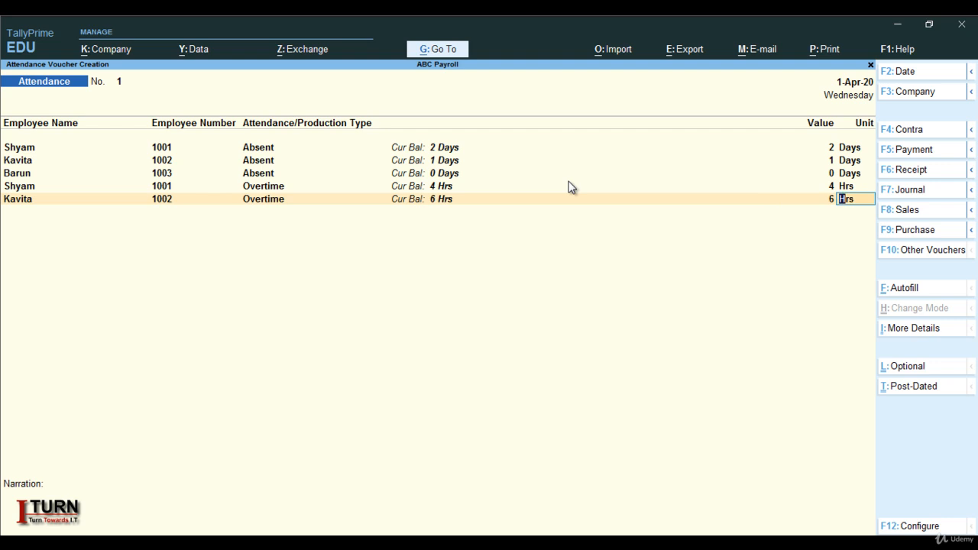
{"action": "key", "text": "Return"}
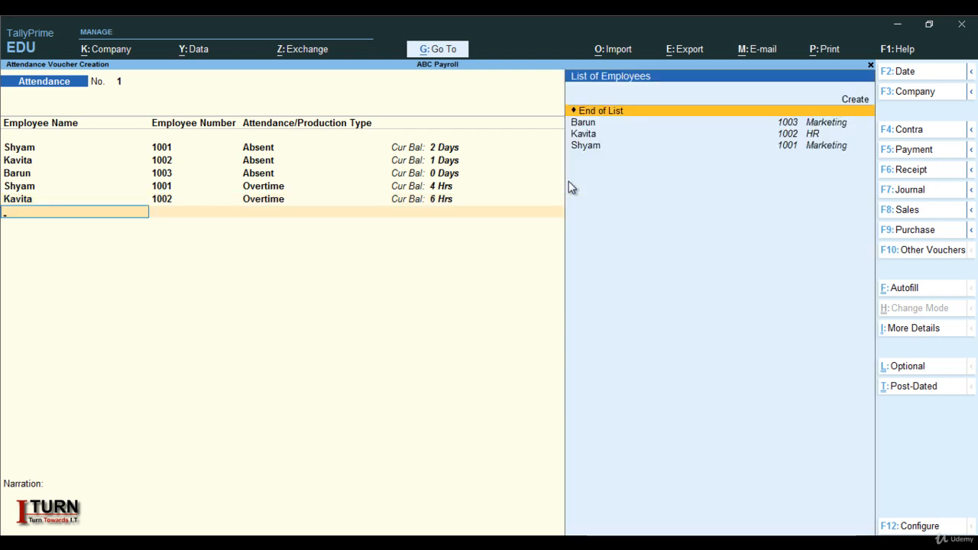
Add an Overtime line of 5 hours for the first-listed Marketing employee.
{"action": "key", "text": "Down"}
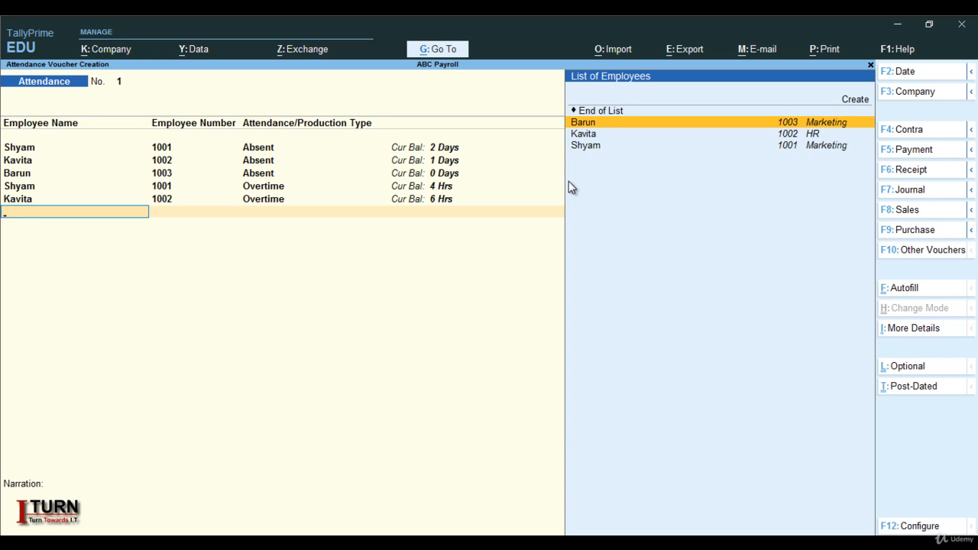
{"action": "key", "text": "Return"}
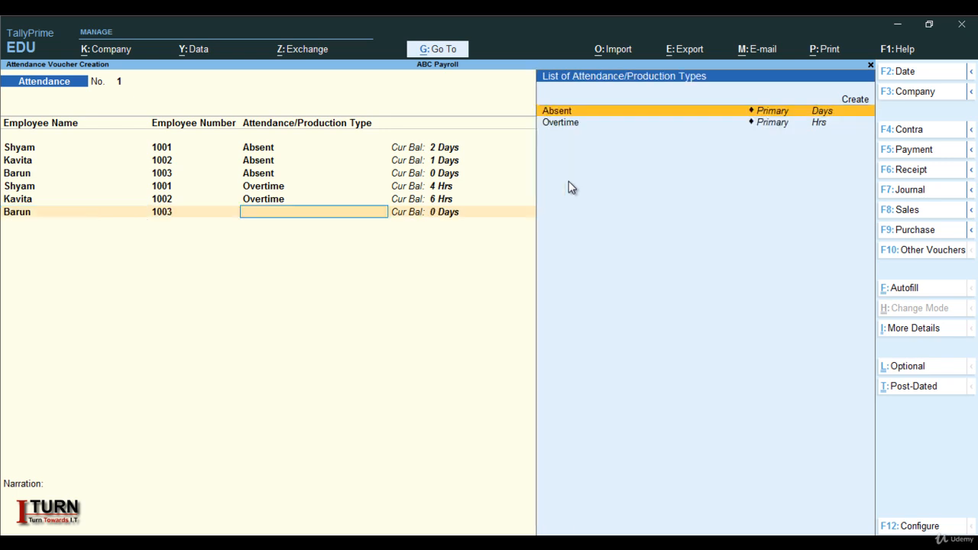
{"action": "key", "text": "Down"}
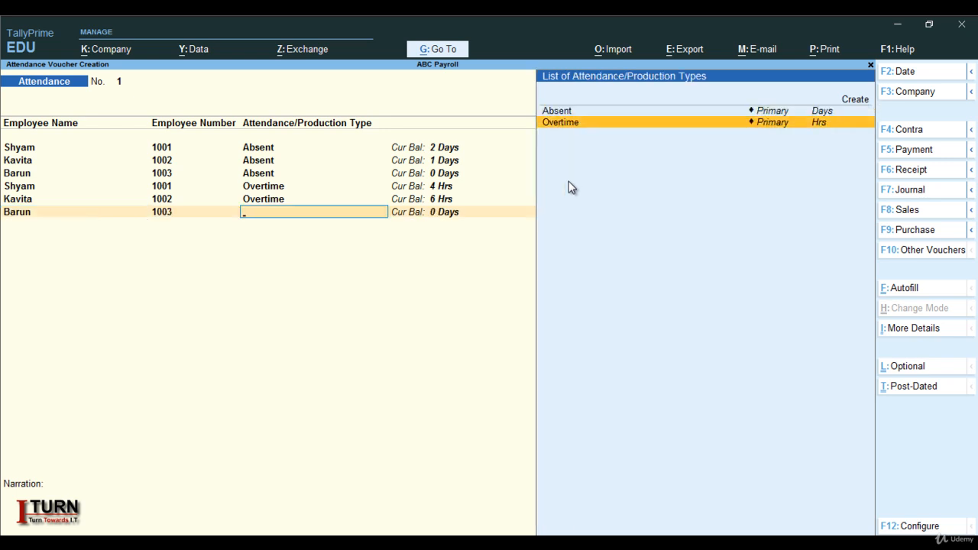
{"action": "key", "text": "Return"}
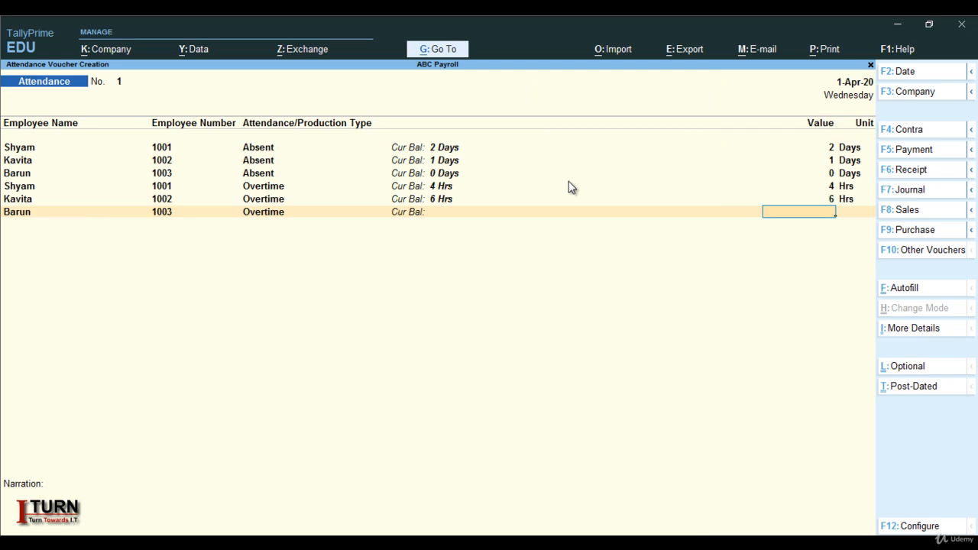
{"action": "type", "text": "5"}
{"action": "key", "text": "Return"}
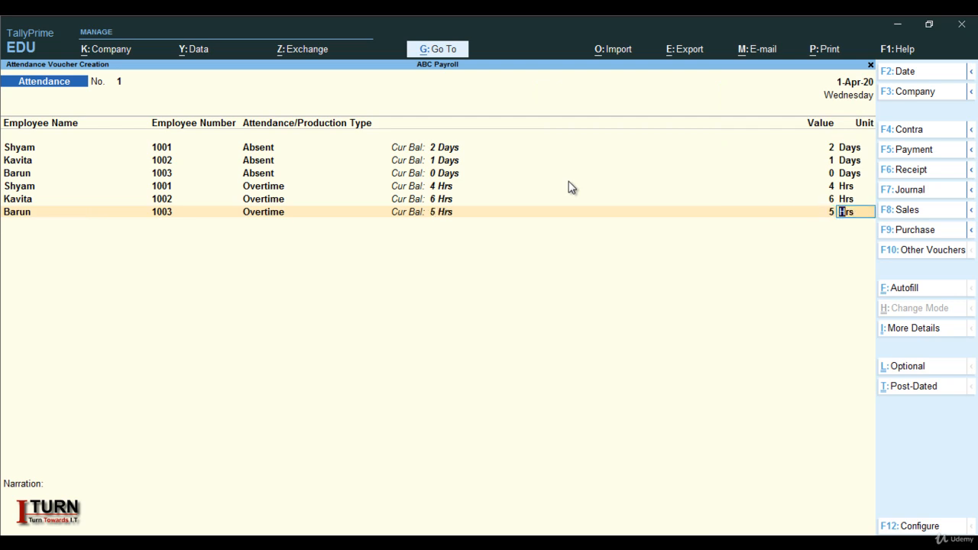
{"action": "key", "text": "Return"}
End the employee list, leave the narration blank and save the attendance voucher.
{"action": "key", "text": "Return"}
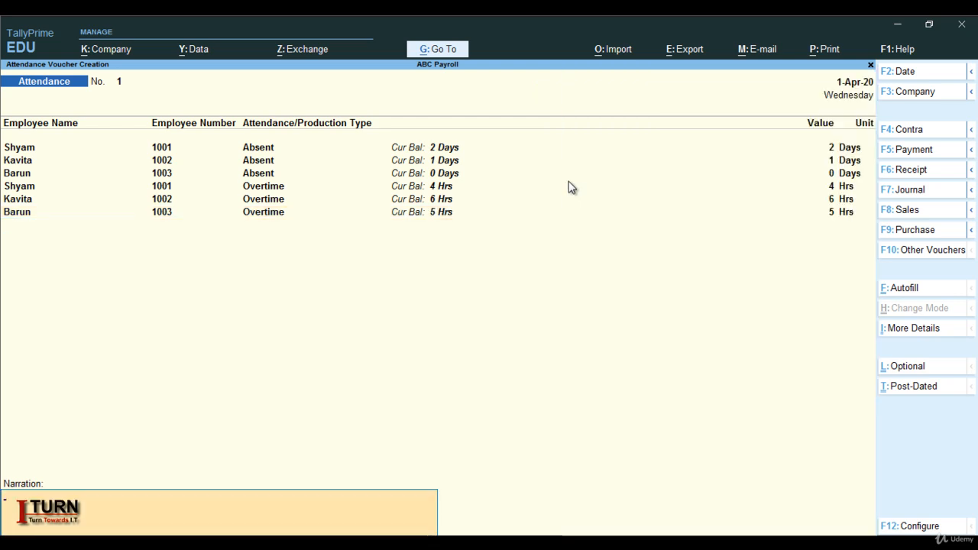
{"action": "key", "text": "Return"}
{"action": "key", "text": "Return"}
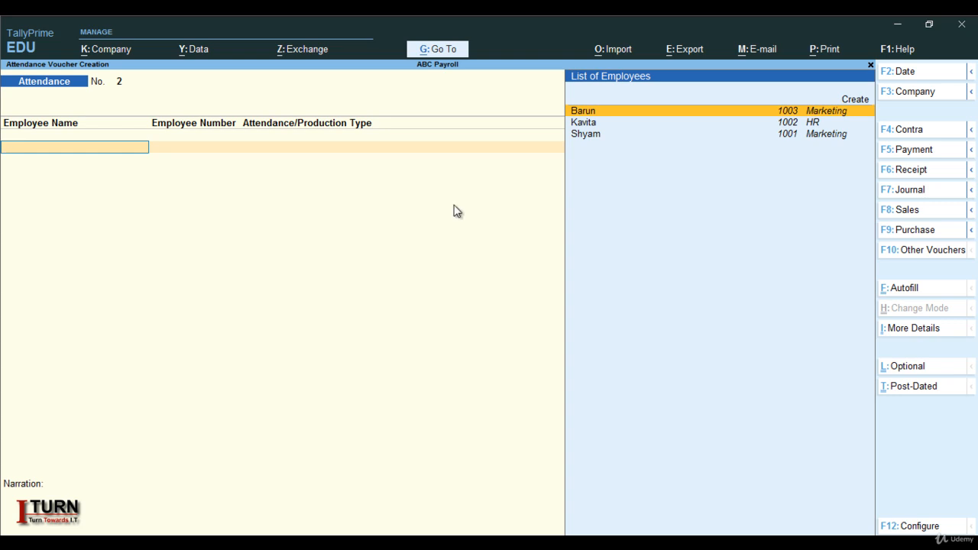
Change the voucher type to Payroll and quit the blank voucher to return to the Gateway of Tally.
{"action": "left_click", "coordinate": [910, 250]}
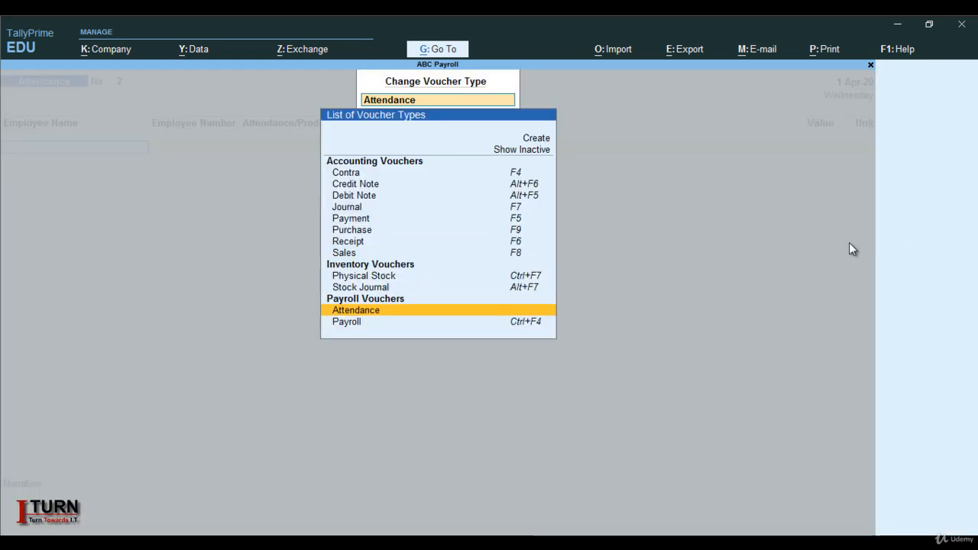
{"action": "left_click", "coordinate": [357, 322]}
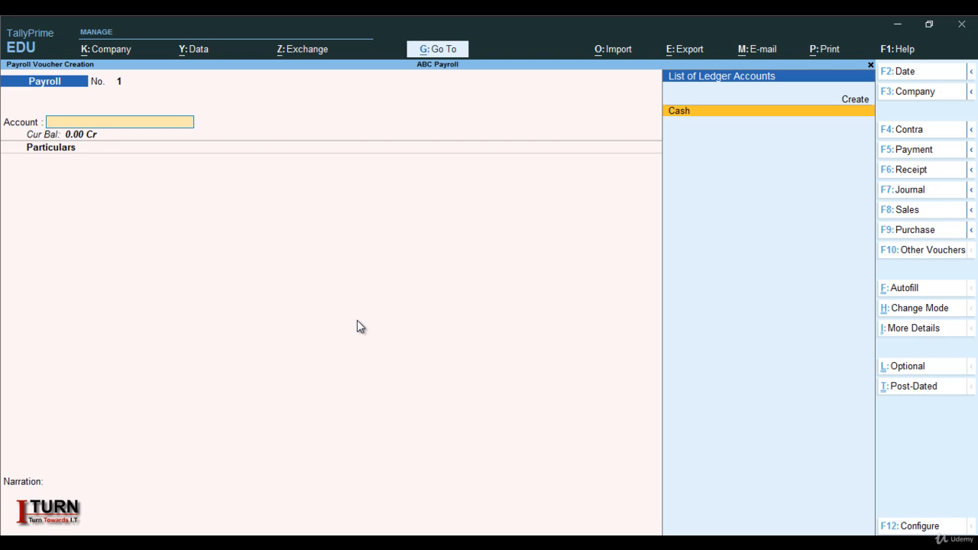
{"action": "key", "text": "Escape"}
{"action": "key", "text": "y"}
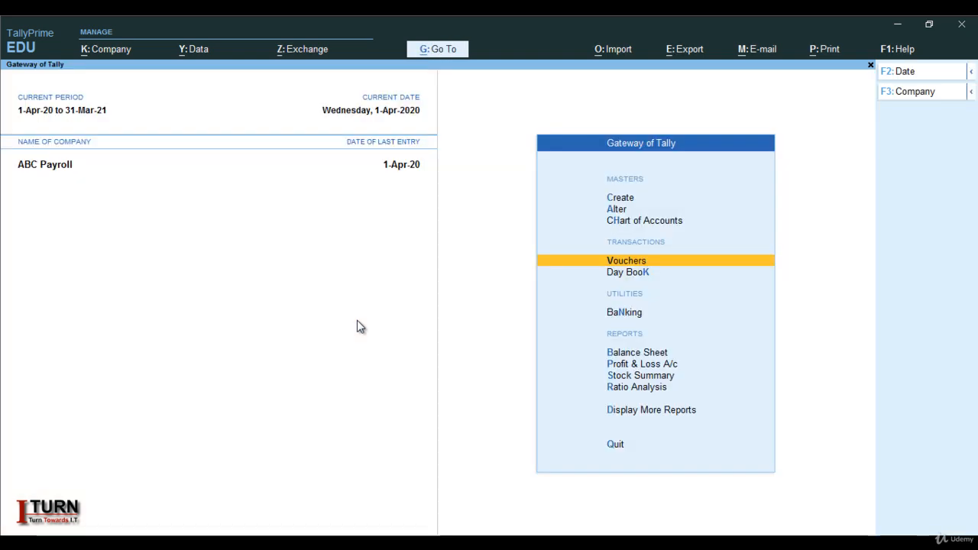
Start creating a new ledger master and name it HDFC, without an alias.
{"action": "key", "text": "Up"}
{"action": "key", "text": "Up"}
{"action": "key", "text": "Up"}
{"action": "key", "text": "Return"}
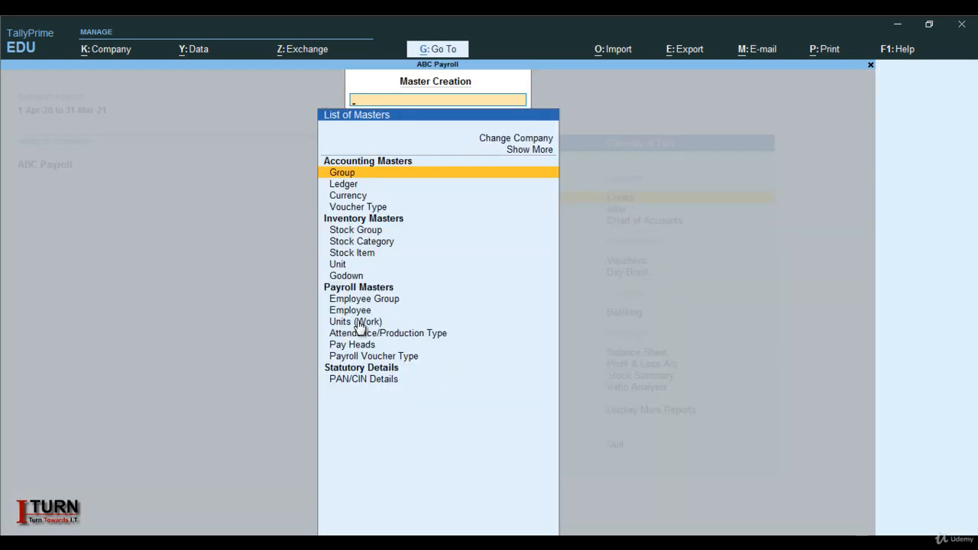
{"action": "key", "text": "Down"}
{"action": "key", "text": "Return"}
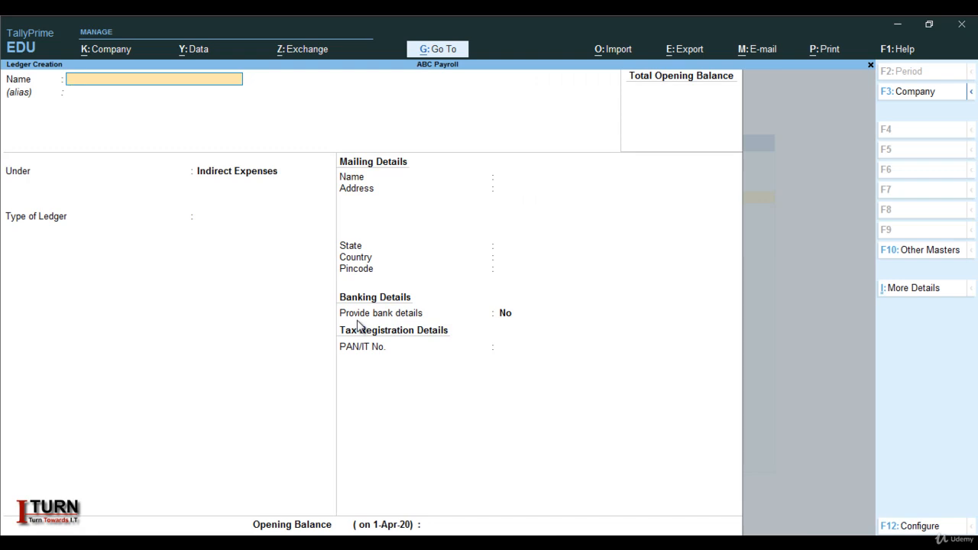
{"action": "key", "text": "Caps_Lock"}
{"action": "type", "text": "HDFC"}
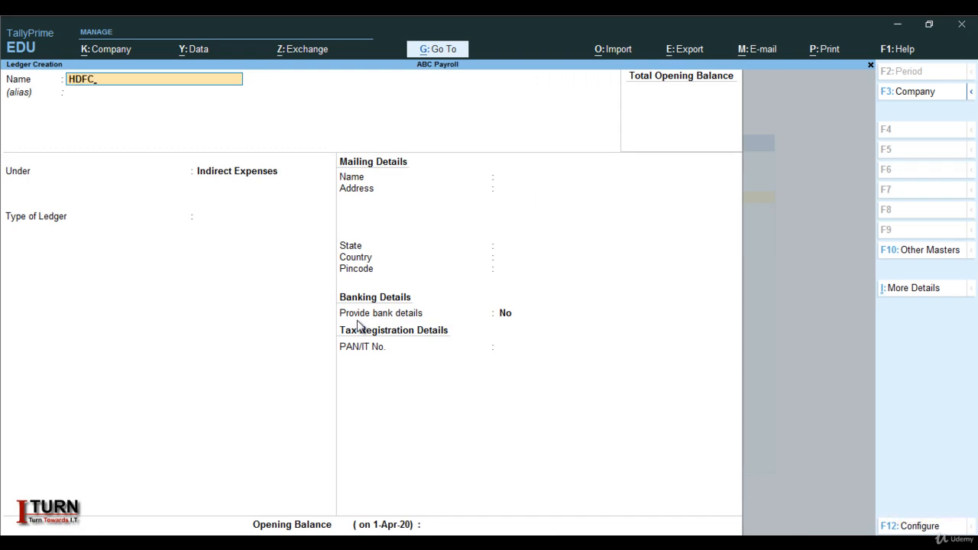
{"action": "key", "text": "Return"}
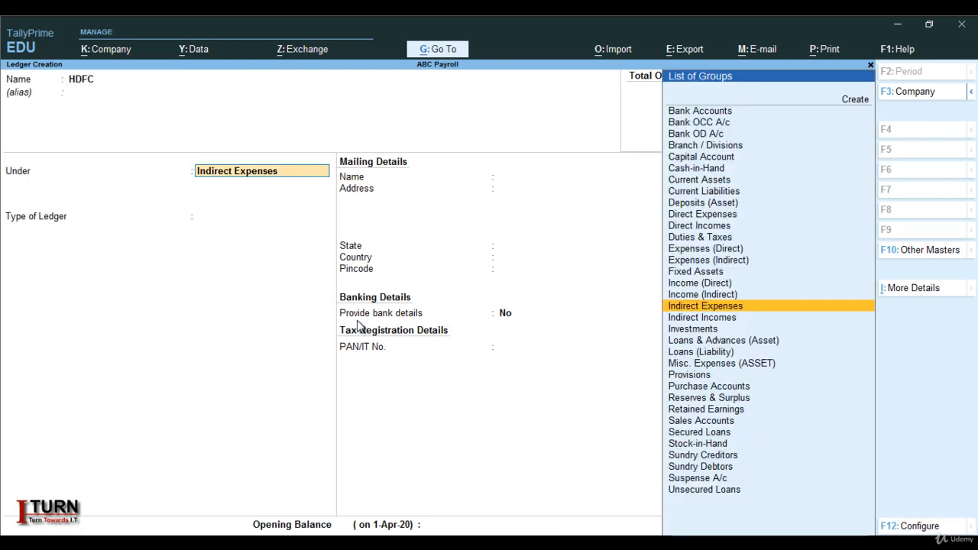
Place the HDFC ledger under Bank Accounts and keep the default bank configuration and mailing details.
{"action": "type", "text": "BA"}
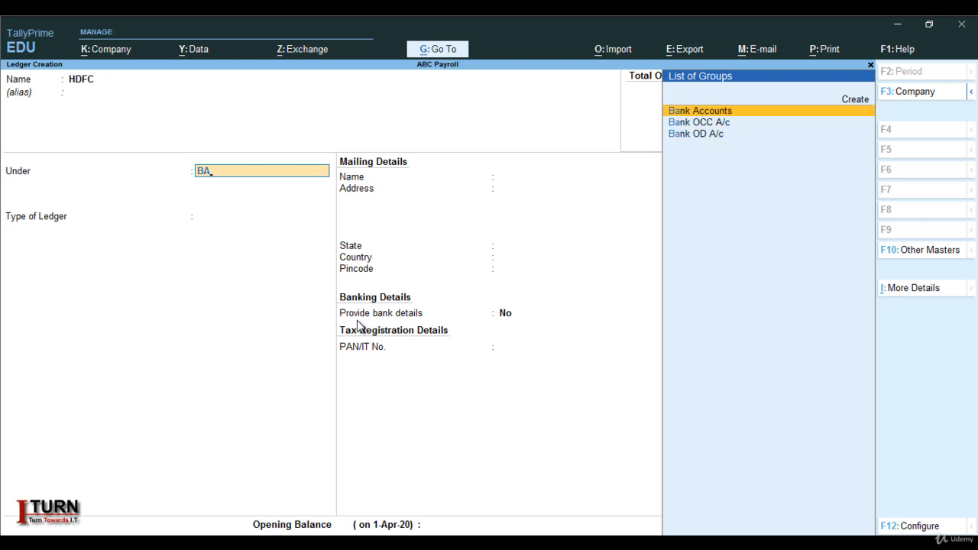
{"action": "key", "text": "Return"}
{"action": "key", "text": "Return"}
{"action": "key", "text": "Return"}
{"action": "key", "text": "Return"}
{"action": "key", "text": "Return"}
{"action": "key", "text": "Return"}
{"action": "key", "text": "Return"}
{"action": "key", "text": "Return"}
{"action": "key", "text": "Return"}
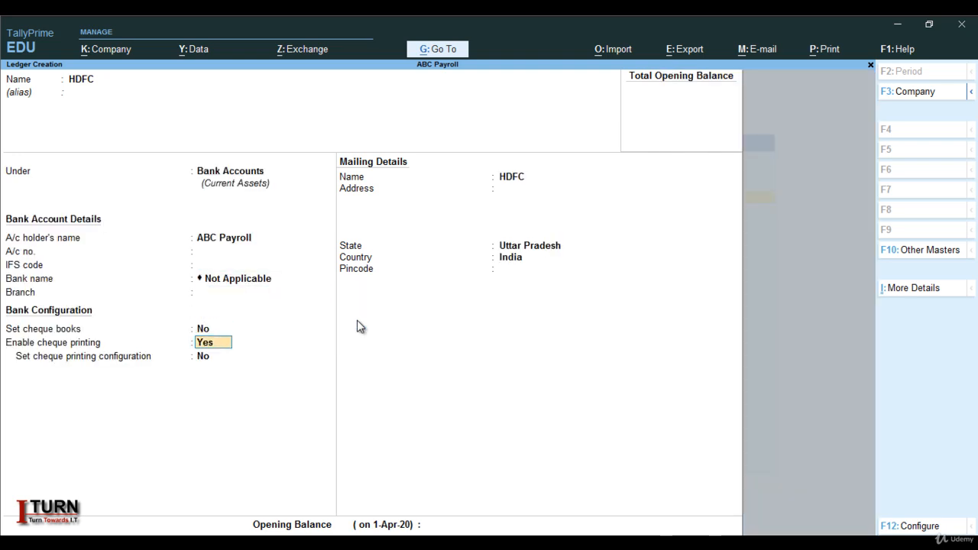
{"action": "key", "text": "Return"}
{"action": "key", "text": "Return"}
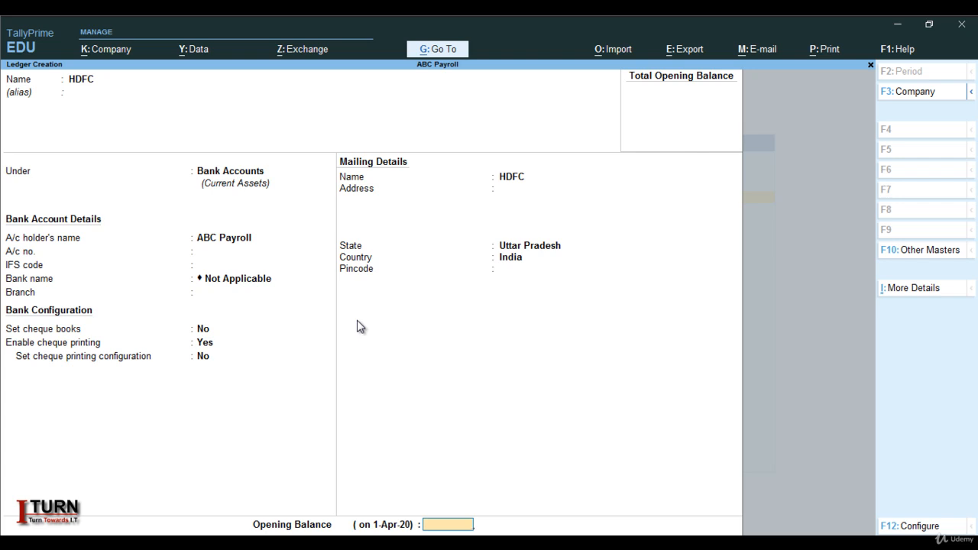
Set the HDFC ledger's opening balance to 4,00,000 Dr, save it and return to the Gateway of Tally.
{"action": "type", "text": "4,00,00"}
{"action": "type", "text": "0"}
{"action": "key", "text": "Return"}
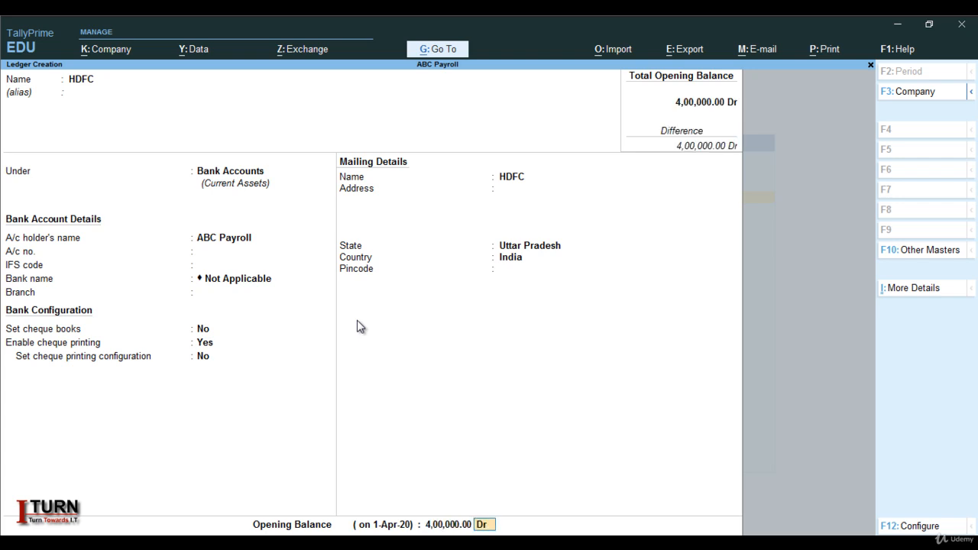
{"action": "key", "text": "Return"}
{"action": "key", "text": "Return"}
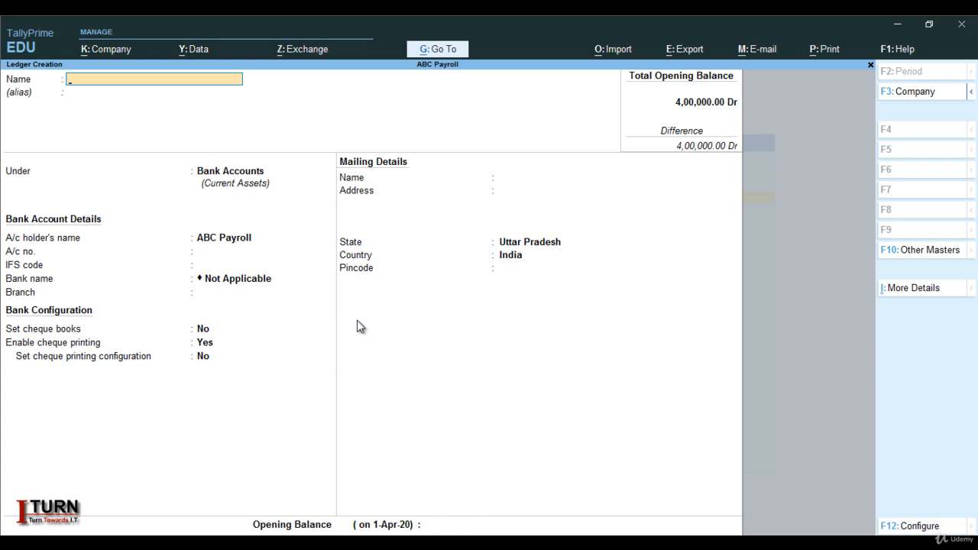
{"action": "key", "text": "Escape"}
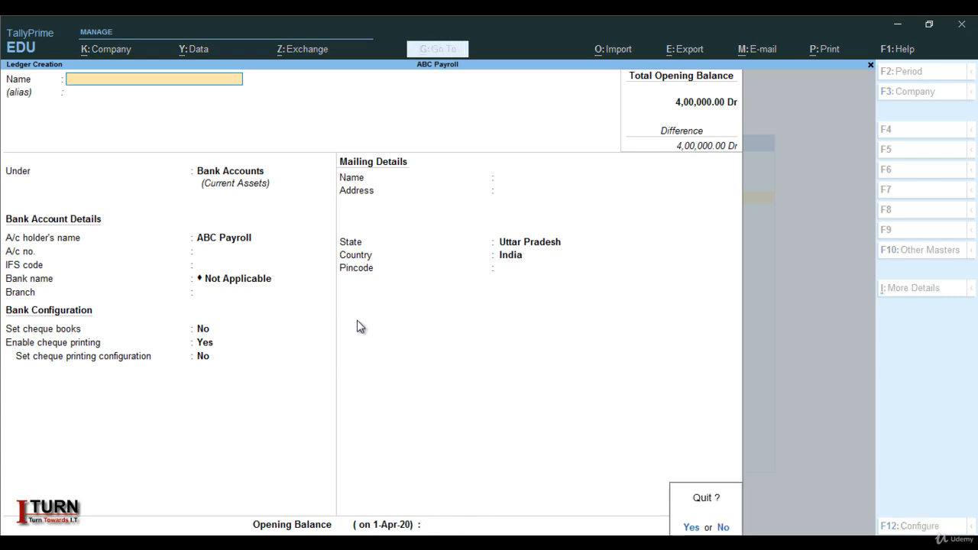
{"action": "key", "text": "Return"}
{"action": "key", "text": "Escape"}
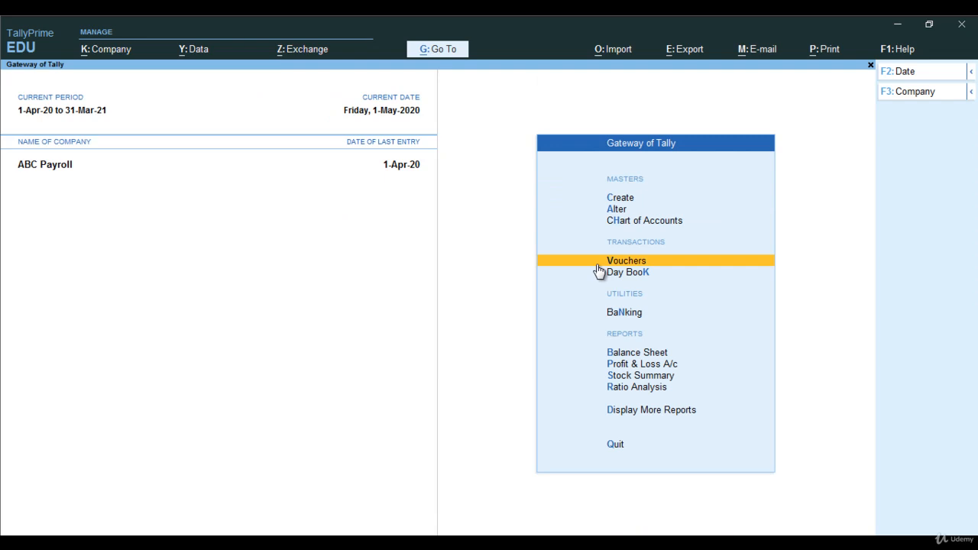
Open a new payroll voucher and choose HDFC as its account.
{"action": "left_click", "coordinate": [597, 264]}
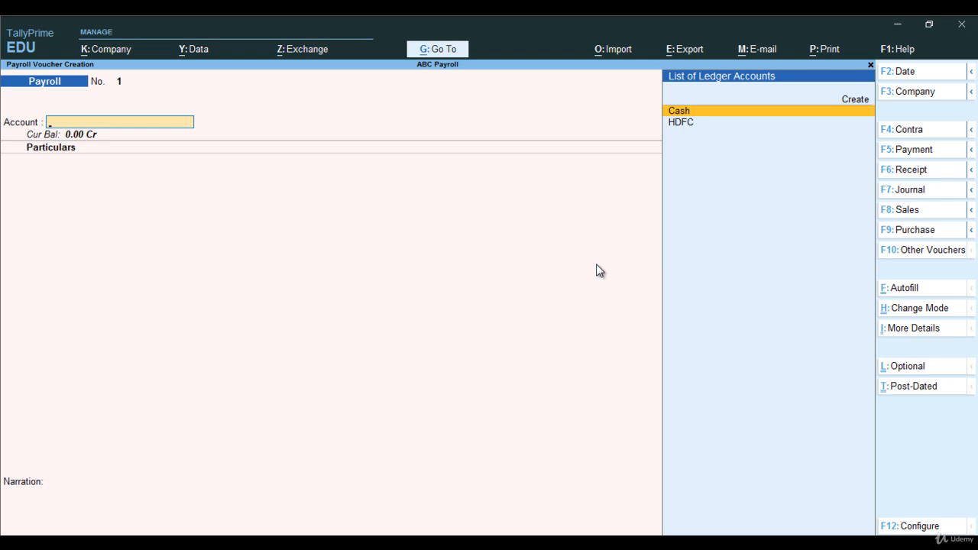
{"action": "key", "text": "Down"}
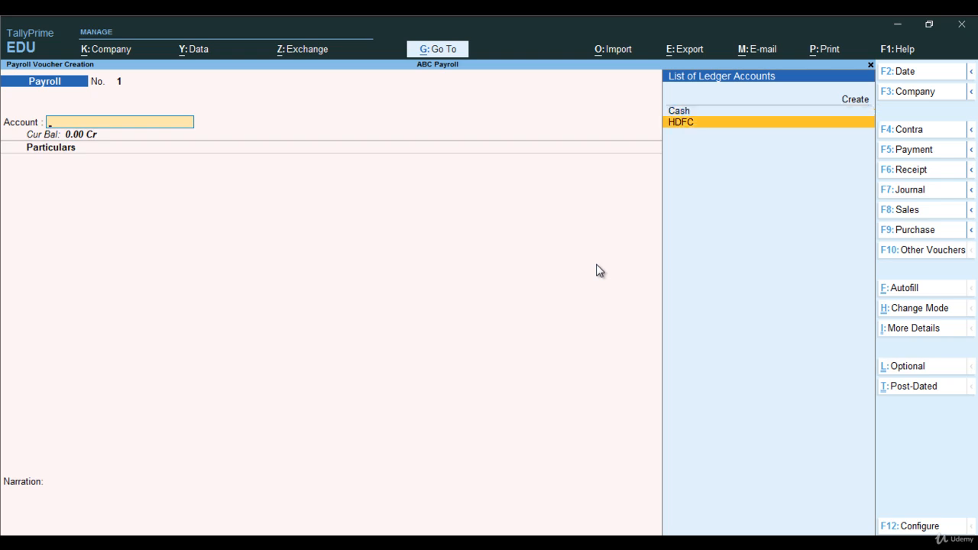
{"action": "key", "text": "Return"}
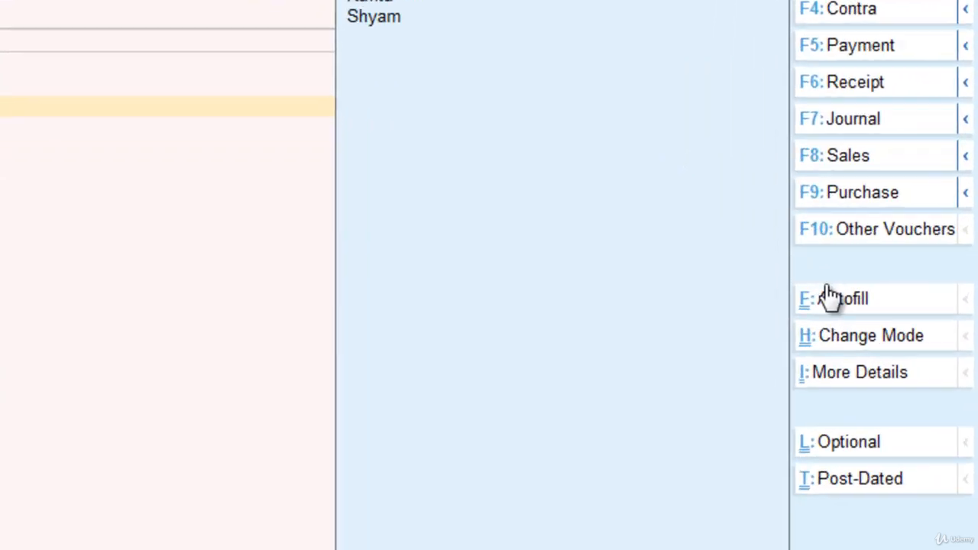
Start a Payroll Autofill processed for Salary, covering the period from 1-4-2020 to 1-5-2020.
{"action": "left_click", "coordinate": [834, 298]}
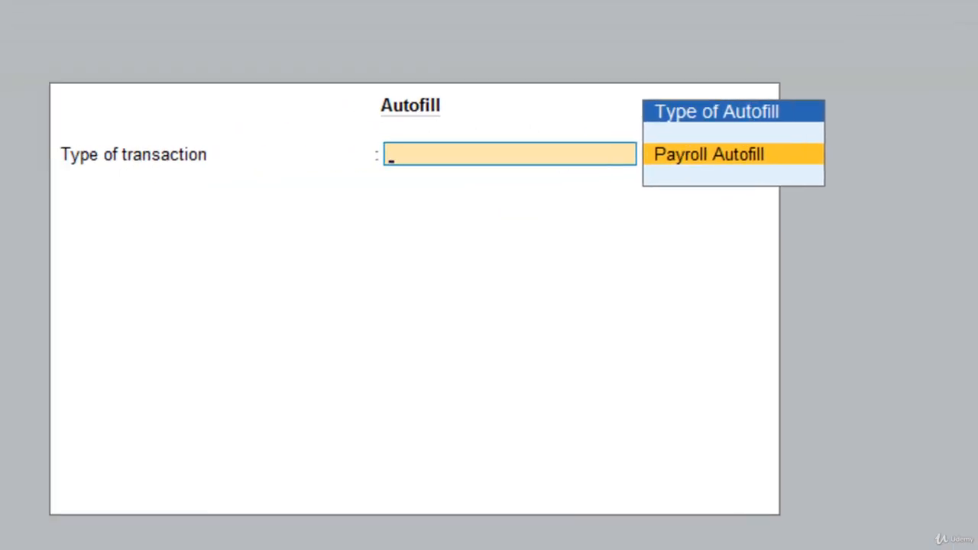
{"action": "key", "text": "Return"}
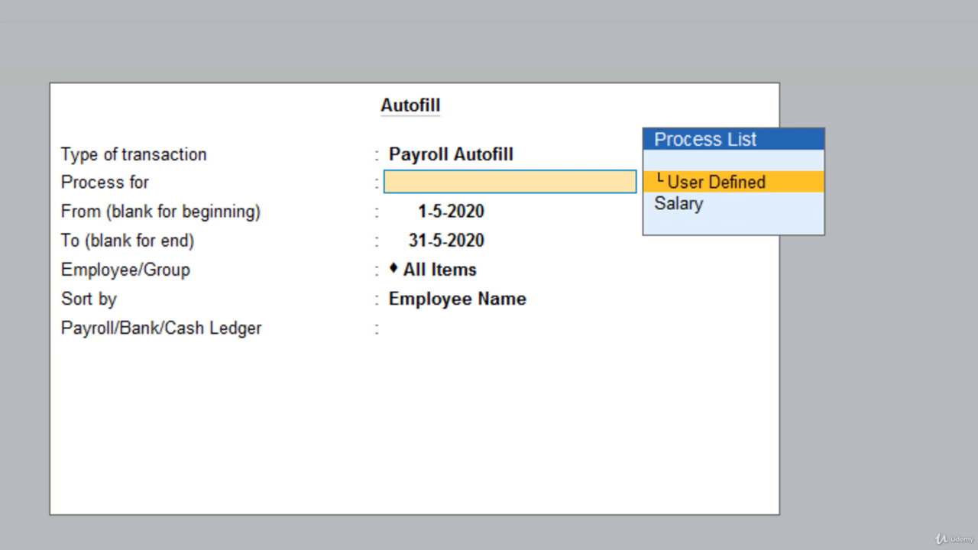
{"action": "key", "text": "Down"}
{"action": "key", "text": "Return"}
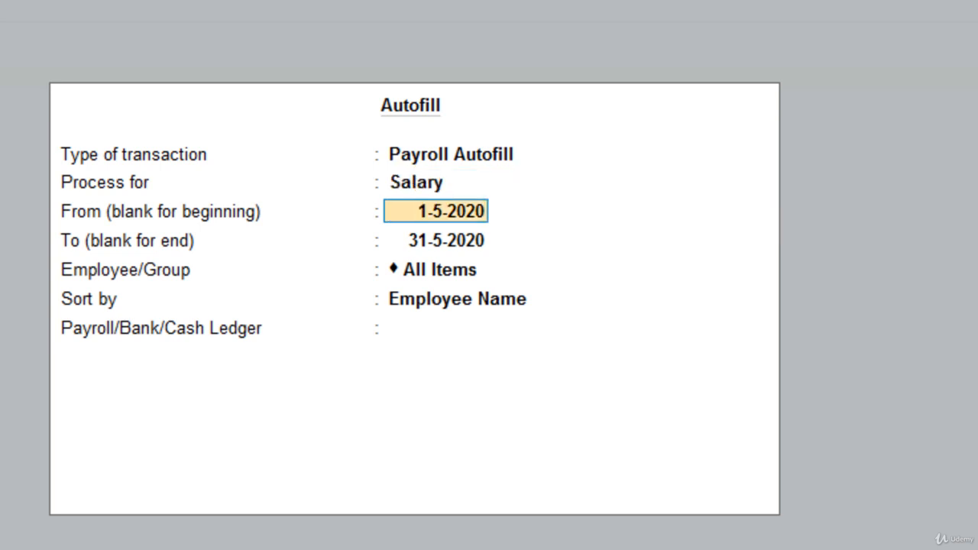
{"action": "type", "text": "1"}
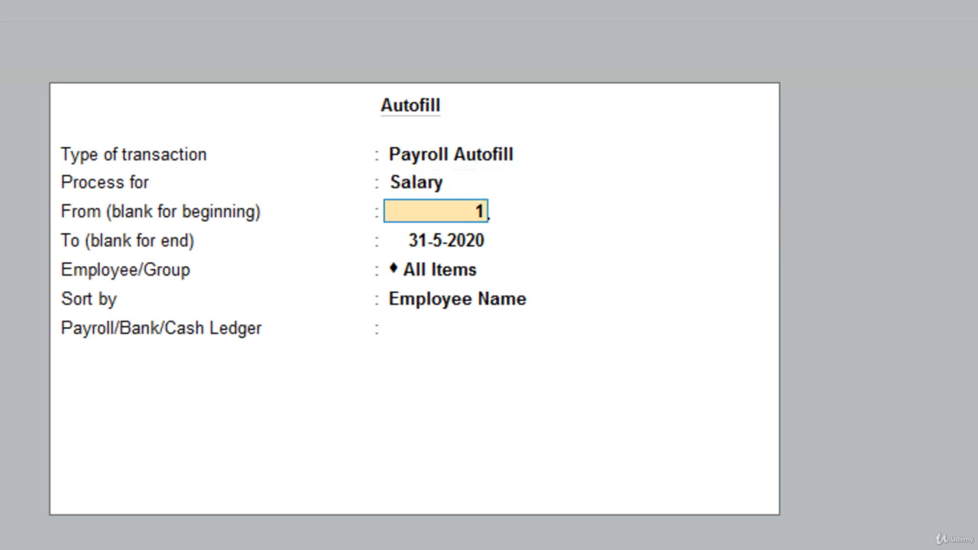
{"action": "type", "text": "-4"}
{"action": "key", "text": "Return"}
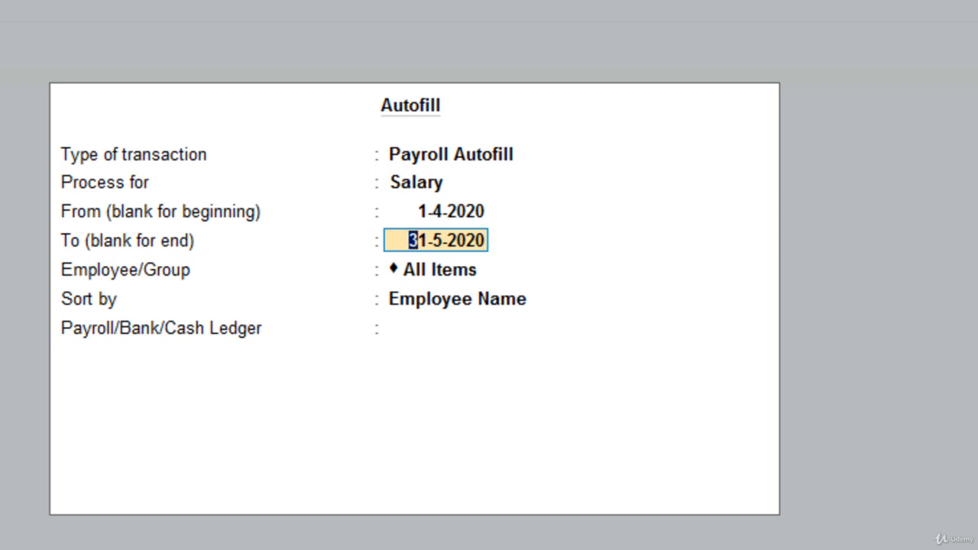
{"action": "type", "text": "1"}
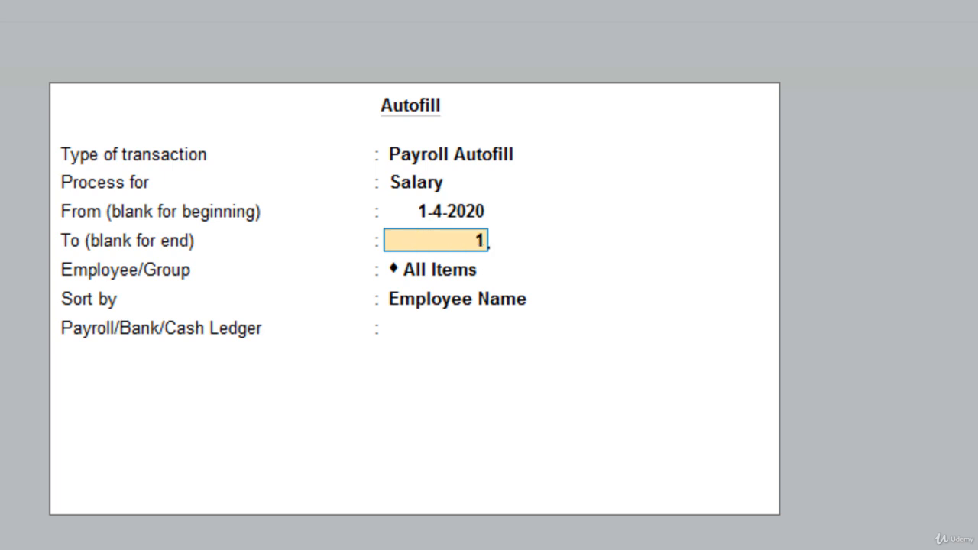
{"action": "type", "text": "-5"}
{"action": "key", "text": "Return"}
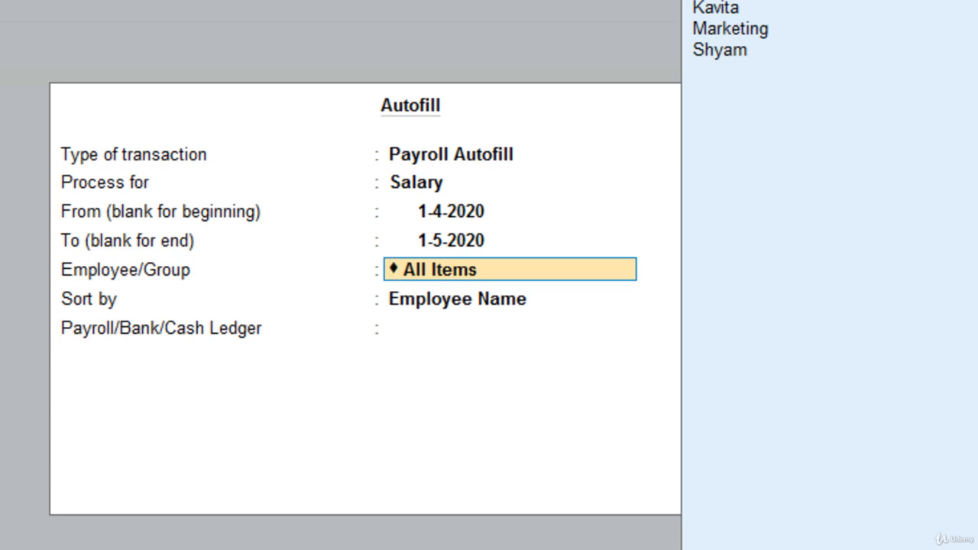
Fill the voucher for All Items sorted by Employee Name, using the HDFC ledger and No for mode of payment/transaction type.
{"action": "key", "text": "Return"}
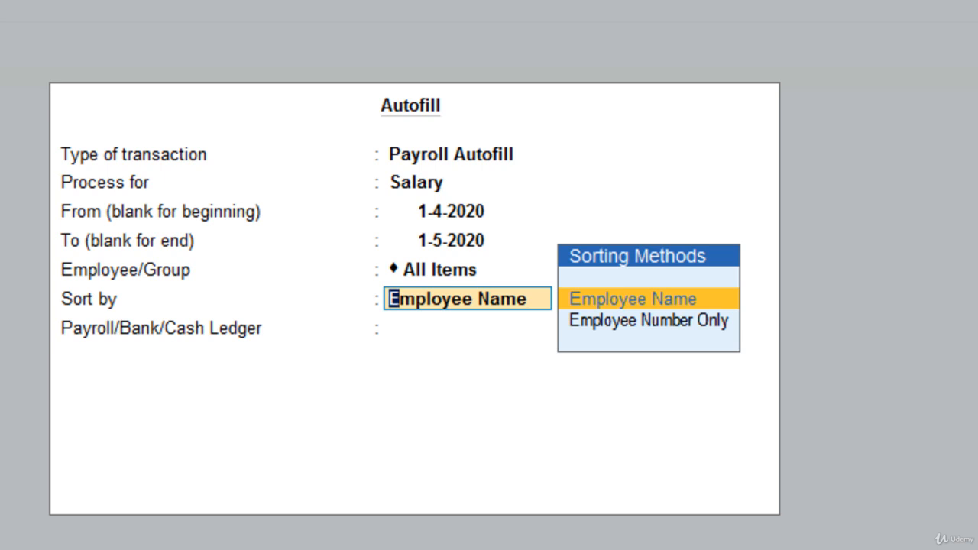
{"action": "key", "text": "Return"}
{"action": "key", "text": "Return"}
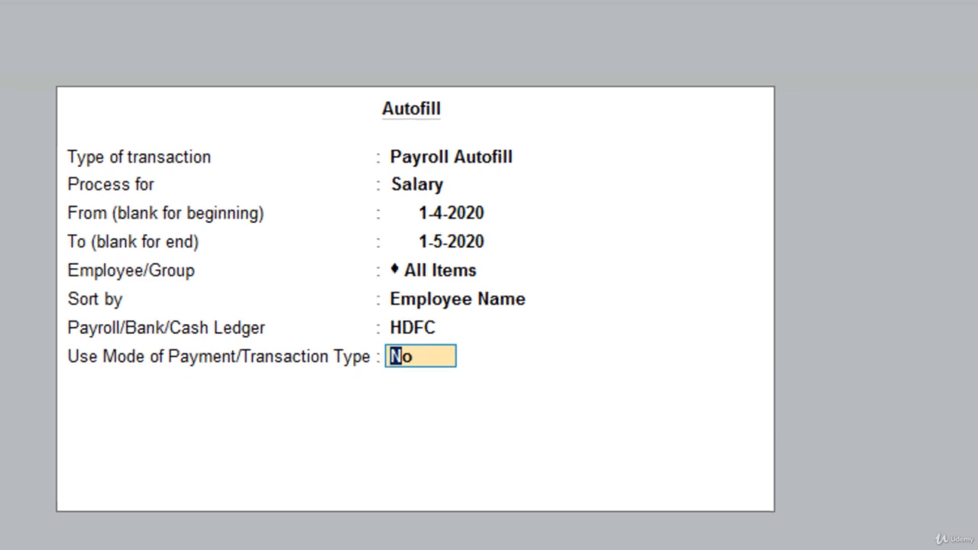
{"action": "key", "text": "Return"}
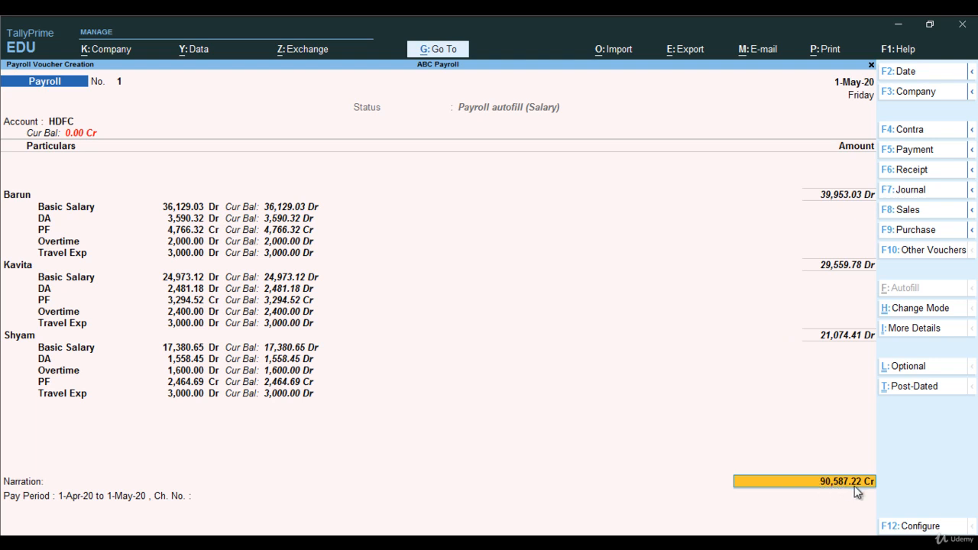
Accept the HDFC bank allocation as Cheque, keep the pay period narration, save the payroll voucher and return to the Gateway of Tally.
{"action": "key", "text": "Return"}
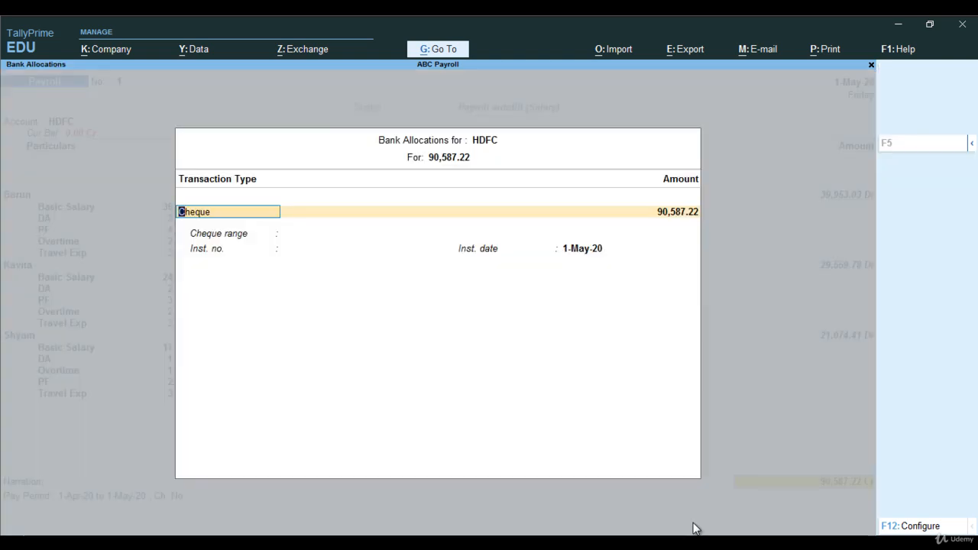
{"action": "key", "text": "Return"}
{"action": "key", "text": "Return"}
{"action": "key", "text": "Return"}
{"action": "key", "text": "Return"}
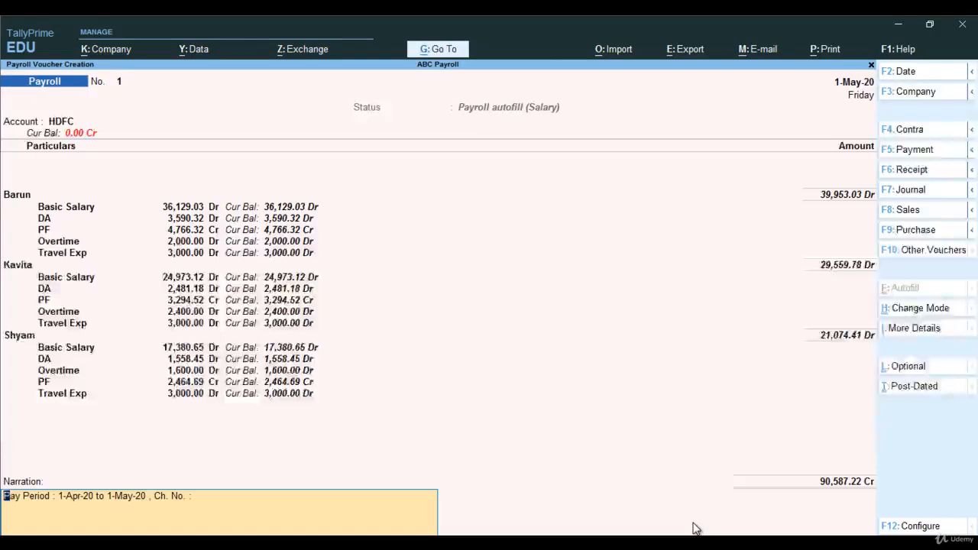
{"action": "key", "text": "Return"}
{"action": "key", "text": "Return"}
{"action": "key", "text": "Escape"}
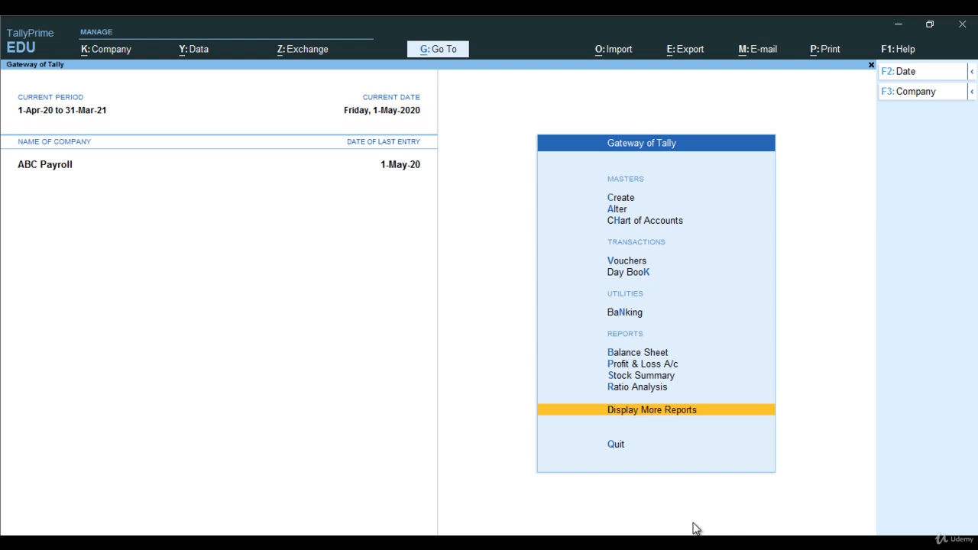
Bring up the list of payroll reports from the additional reports.
{"action": "key", "text": "Return"}
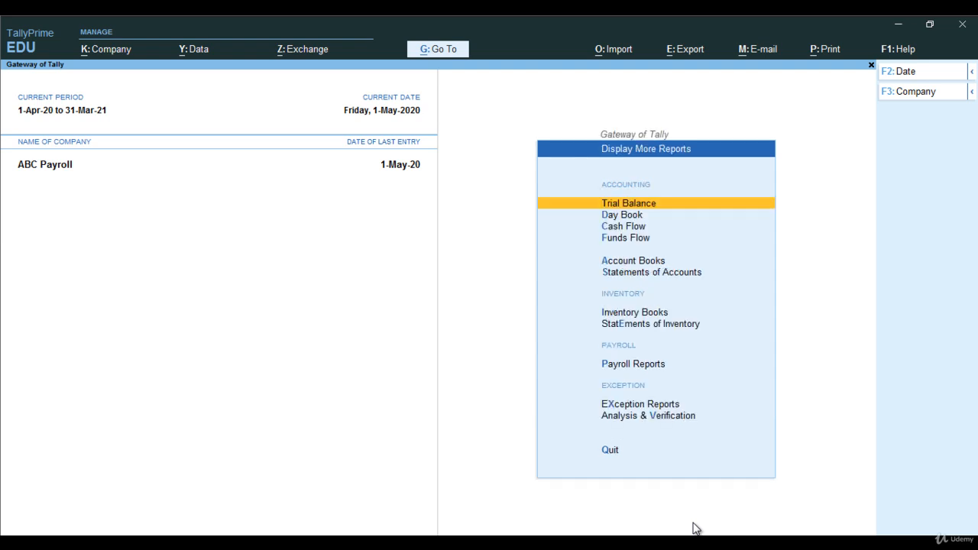
{"action": "key", "text": "Down"}
{"action": "key", "text": "Down"}
{"action": "key", "text": "Down"}
{"action": "key", "text": "Down"}
{"action": "key", "text": "Down"}
{"action": "key", "text": "Down"}
{"action": "key", "text": "Down"}
{"action": "key", "text": "Down"}
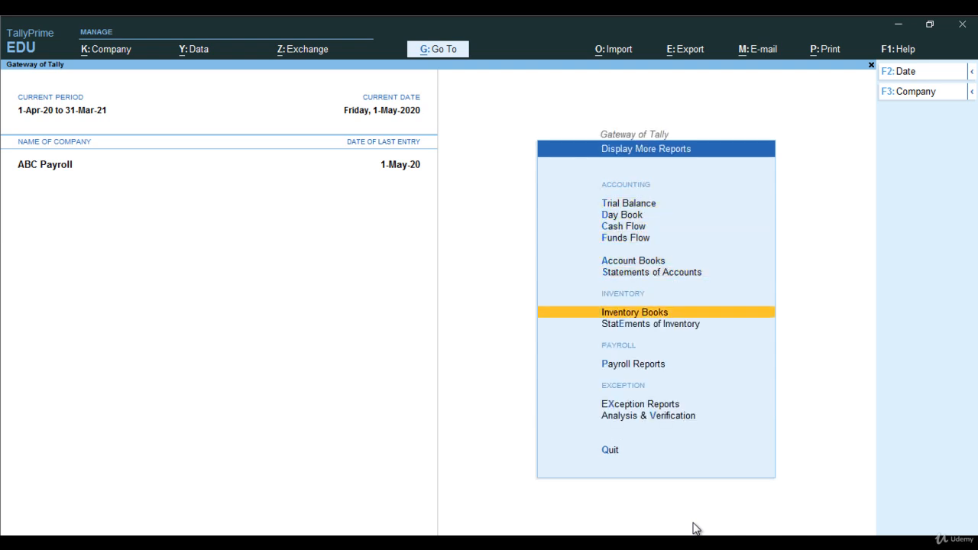
{"action": "key", "text": "Down"}
{"action": "key", "text": "Up"}
{"action": "key", "text": "Return"}
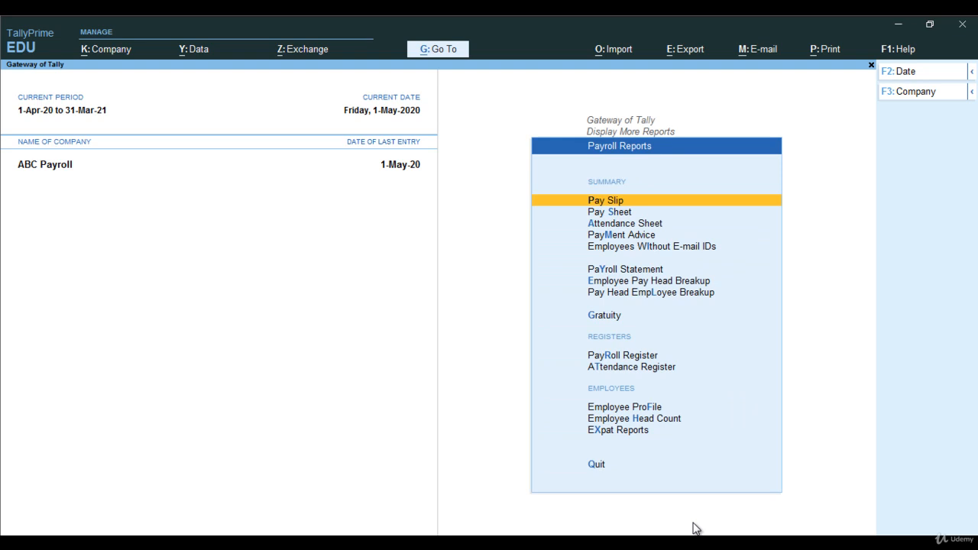
Display the pay slip of the first individual employee in the list.
{"action": "key", "text": "Down"}
{"action": "key", "text": "Up"}
{"action": "key", "text": "Return"}
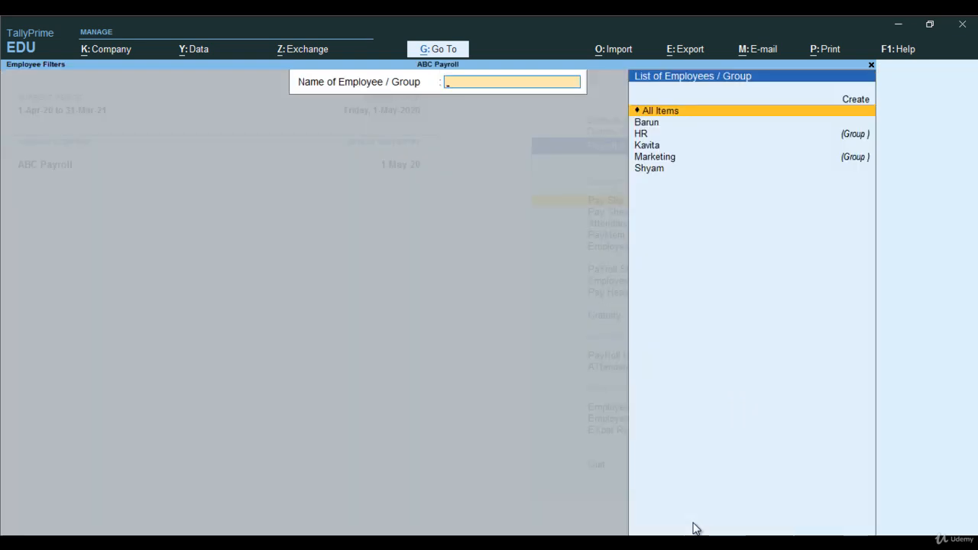
{"action": "key", "text": "Down"}
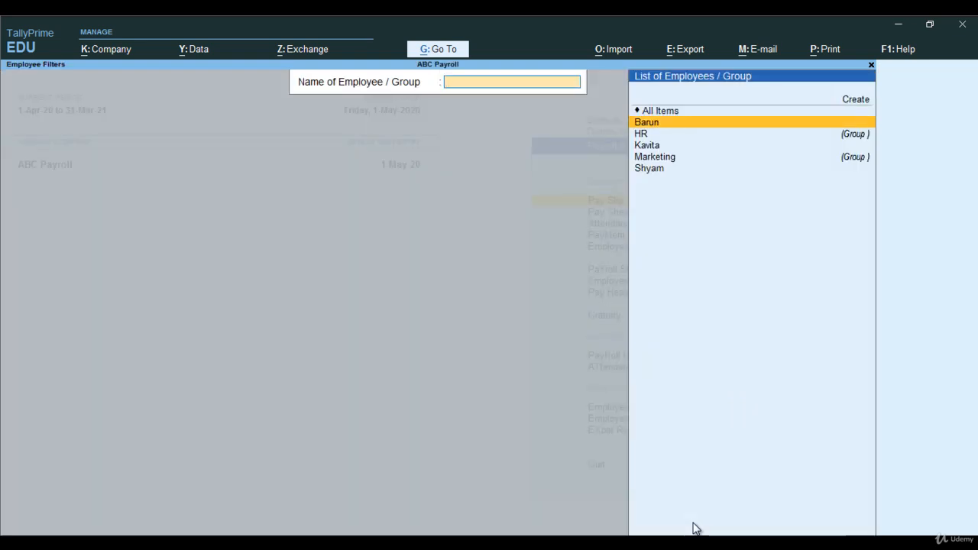
{"action": "key", "text": "Return"}
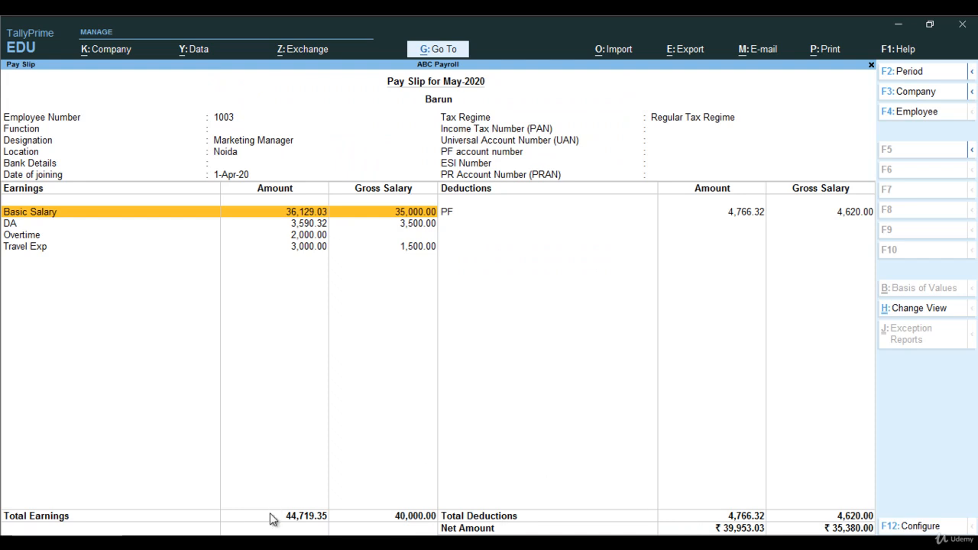
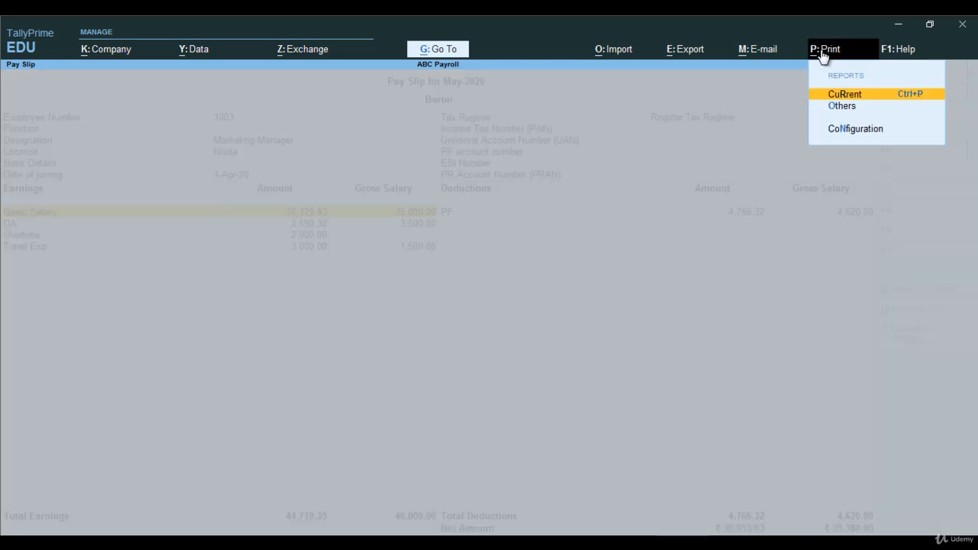
Preview the printout of the current pay slip, close it without printing, and return to the list of payroll reports.
{"action": "left_click", "coordinate": [848, 94]}
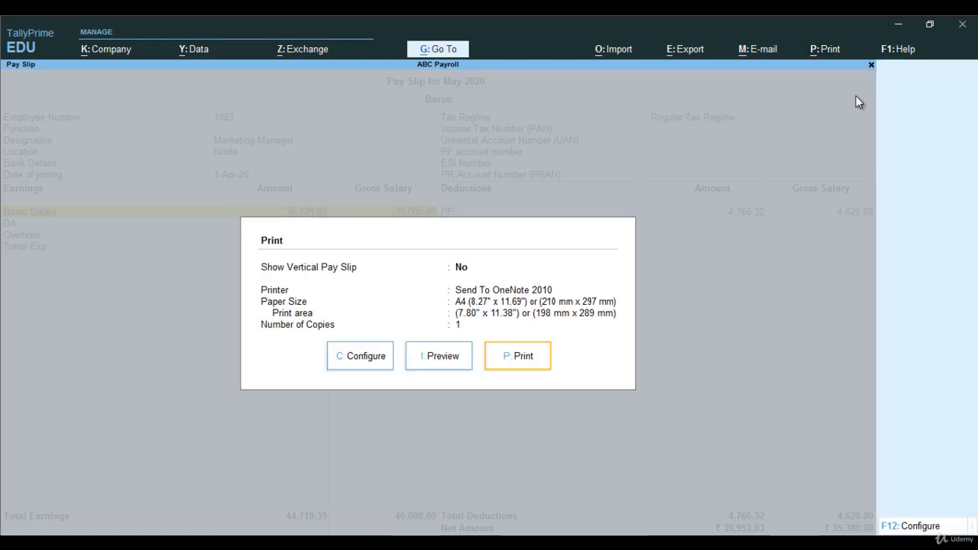
{"action": "left_click", "coordinate": [423, 366]}
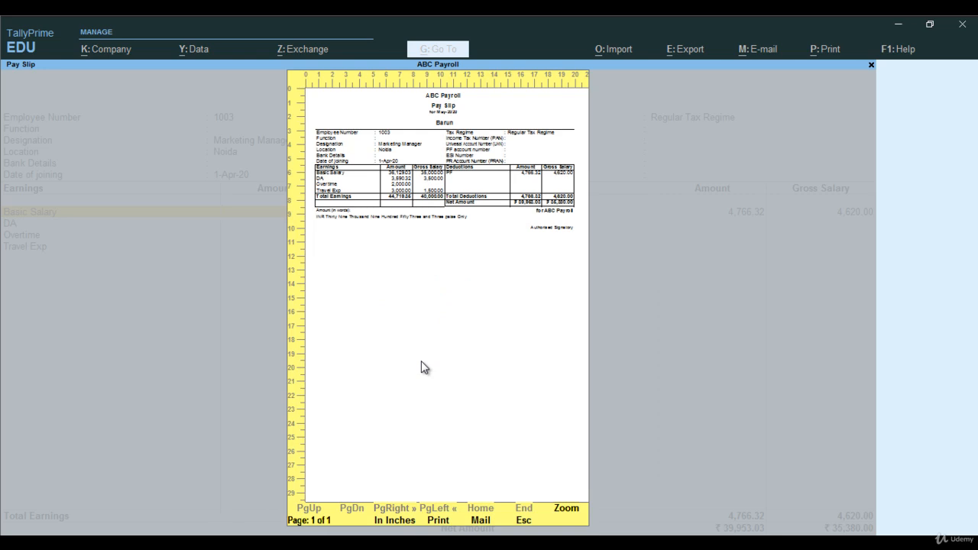
{"action": "key", "text": "Escape"}
{"action": "key", "text": "Escape"}
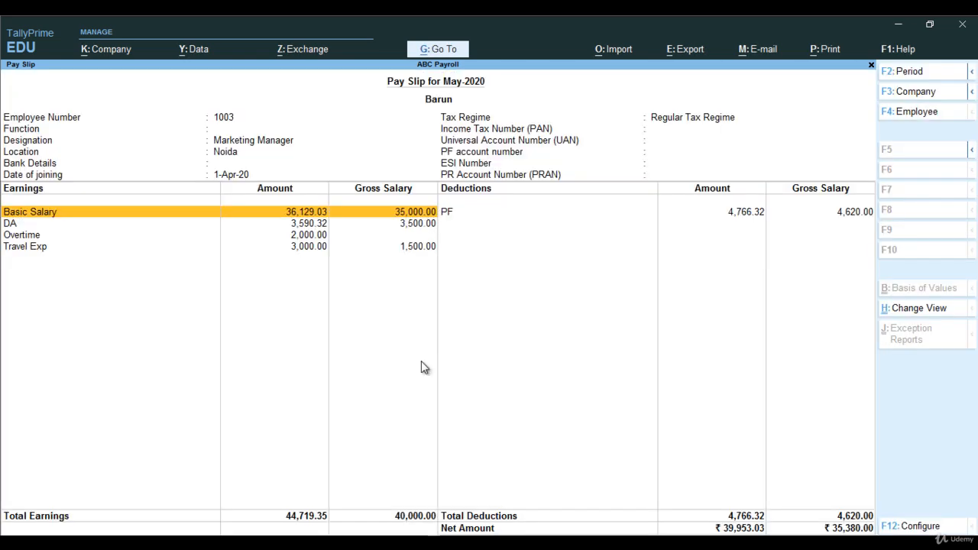
{"action": "key", "text": "Escape"}
{"action": "key", "text": "Escape"}
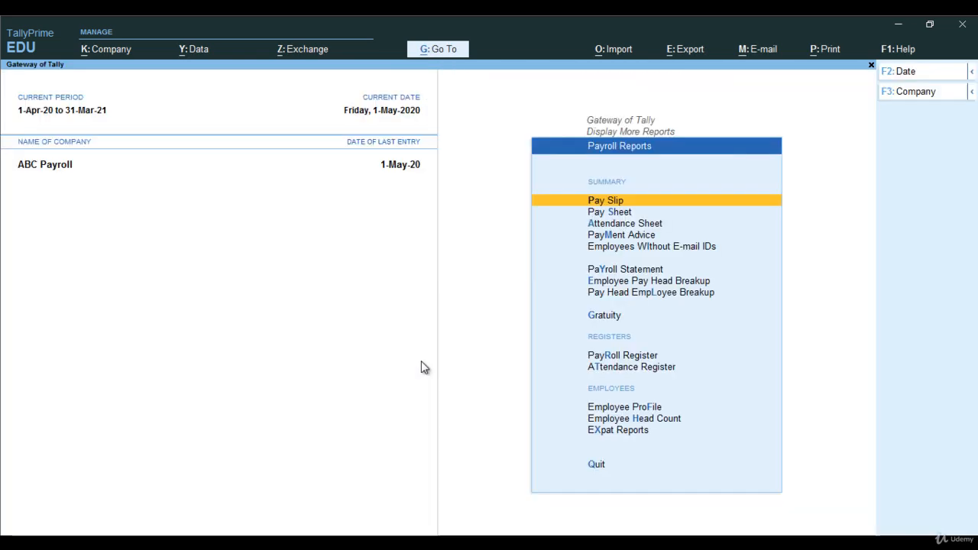